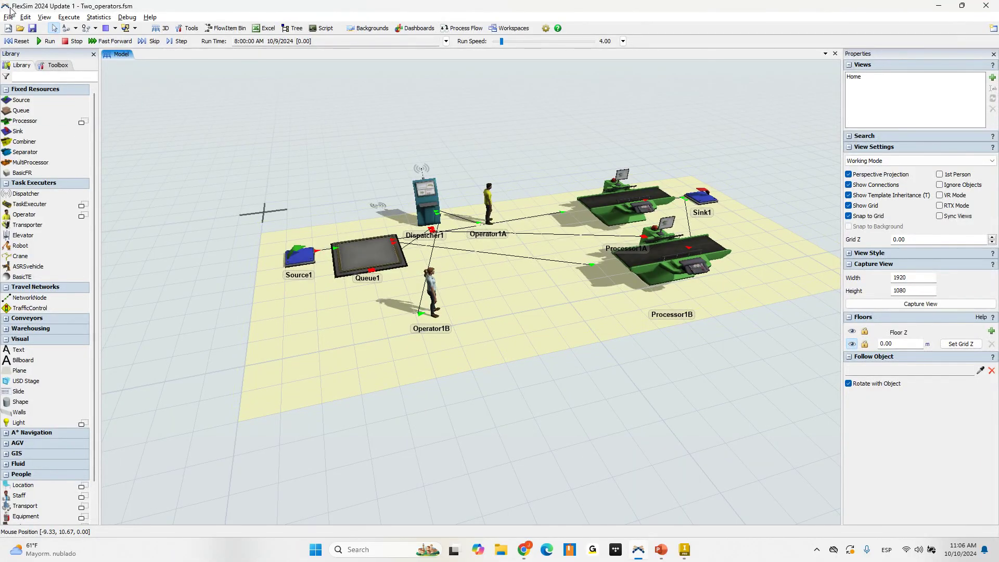
- Start a new blank model and keep the default Seconds, Meters and Liters units
left_click(8, 28)
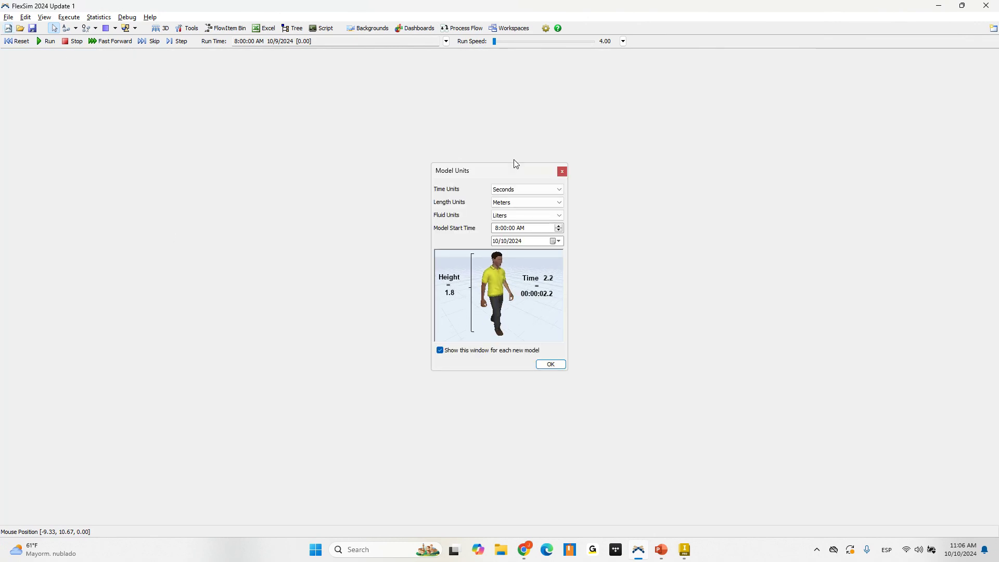
left_click_drag(519, 170, 531, 161)
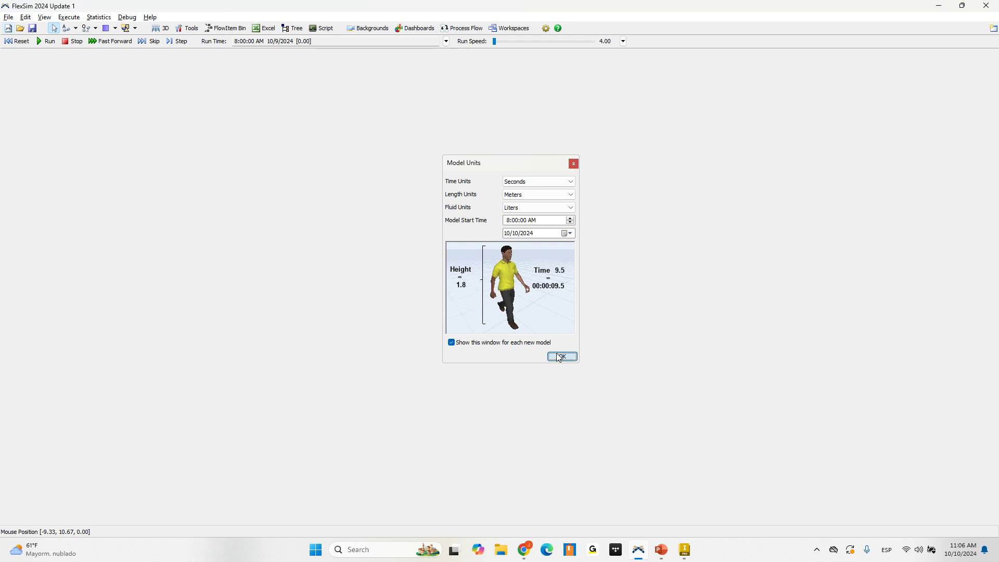
left_click_drag(501, 167, 485, 160)
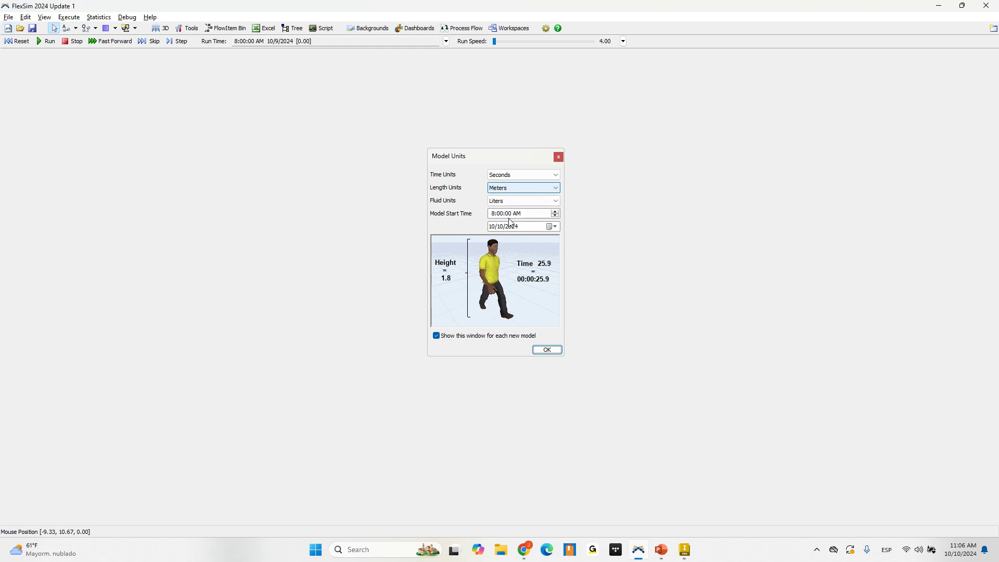
left_click(541, 350)
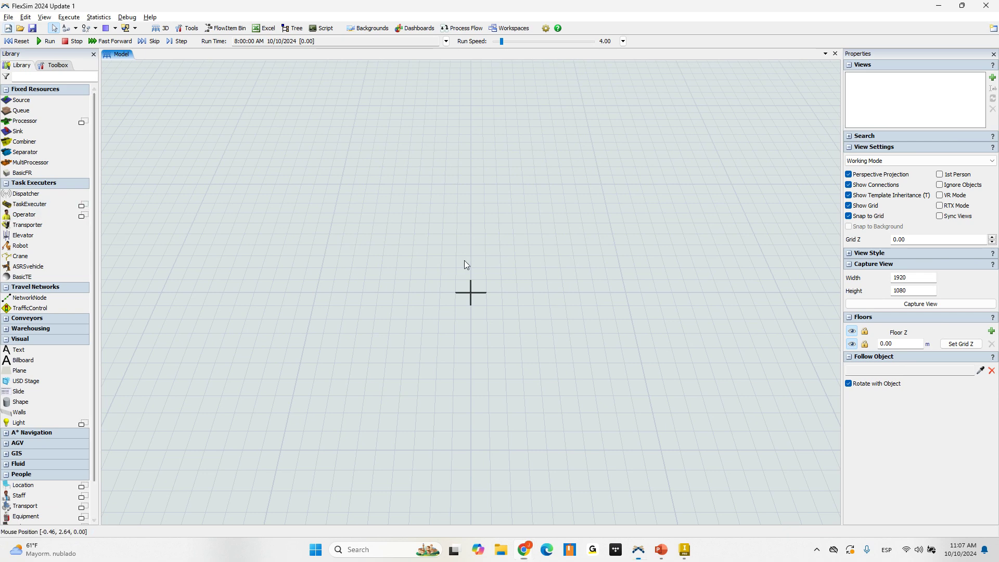
- Place a Processor near the floor centre and a Source to its left
mouse_move(464, 260)
right_mouse_down()
mouse_move(482, 247)
mouse_move(452, 252)
right_mouse_up()
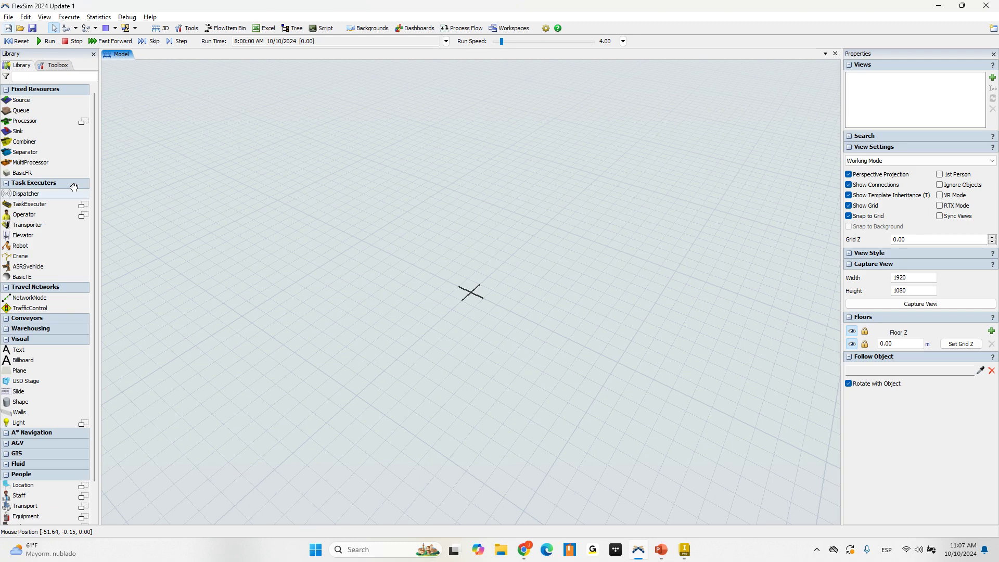
left_click_drag(32, 121, 474, 285)
scroll(391, 225, "up", 3)
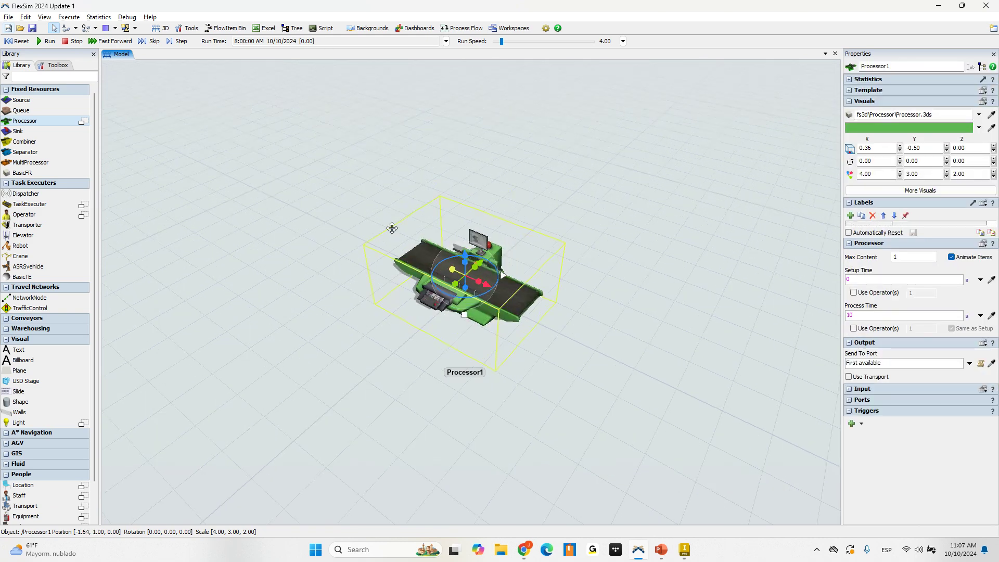
left_click(332, 199)
left_click_drag(23, 100, 256, 192)
left_click(256, 193)
left_click(366, 199)
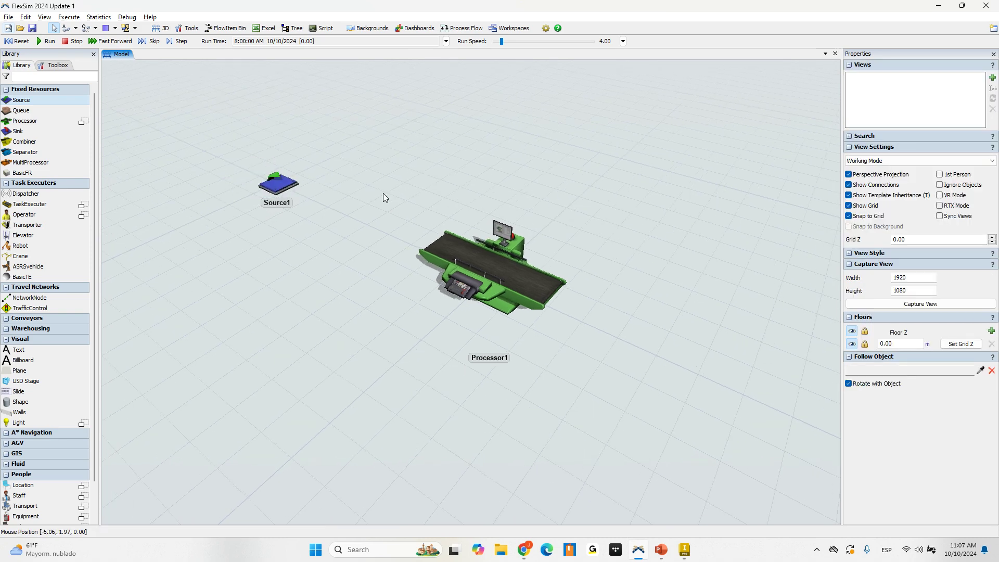
- Add a Queue between Source1 and Processor1 and a Sink to Processor1's right
right_click_drag(383, 193, 492, 232)
scroll(492, 232, "down", 3)
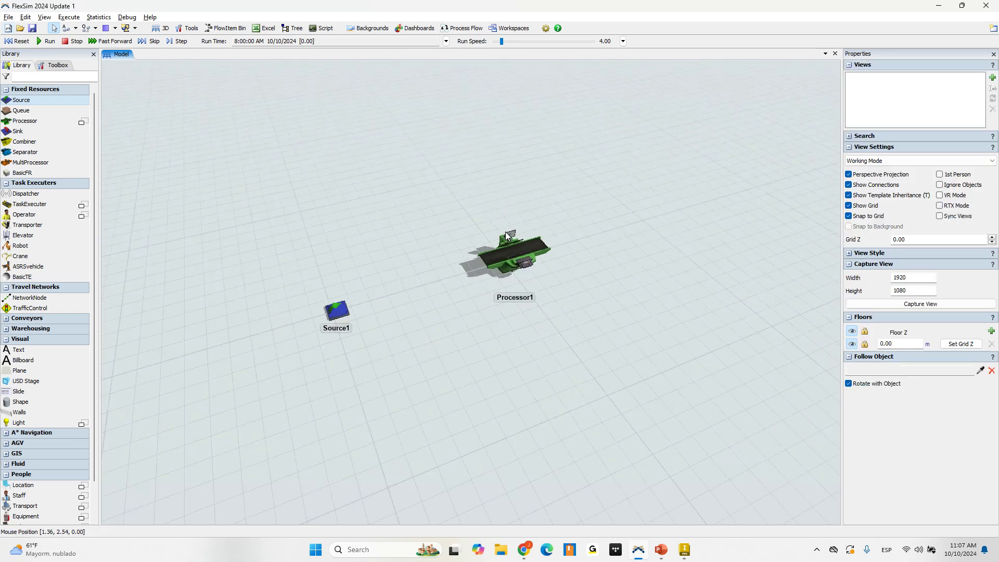
scroll(460, 245, "up", 3)
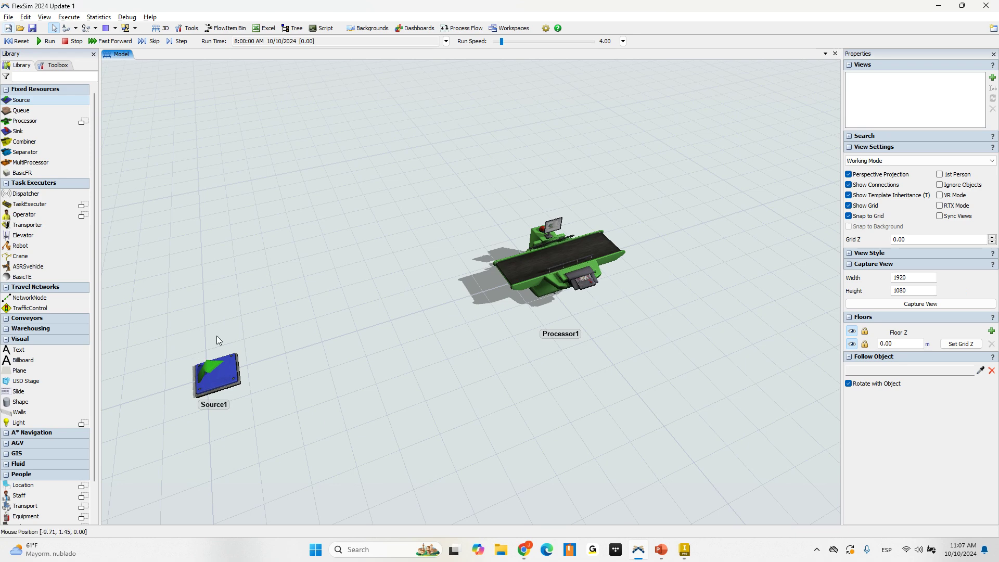
right_click_drag(239, 326, 226, 321)
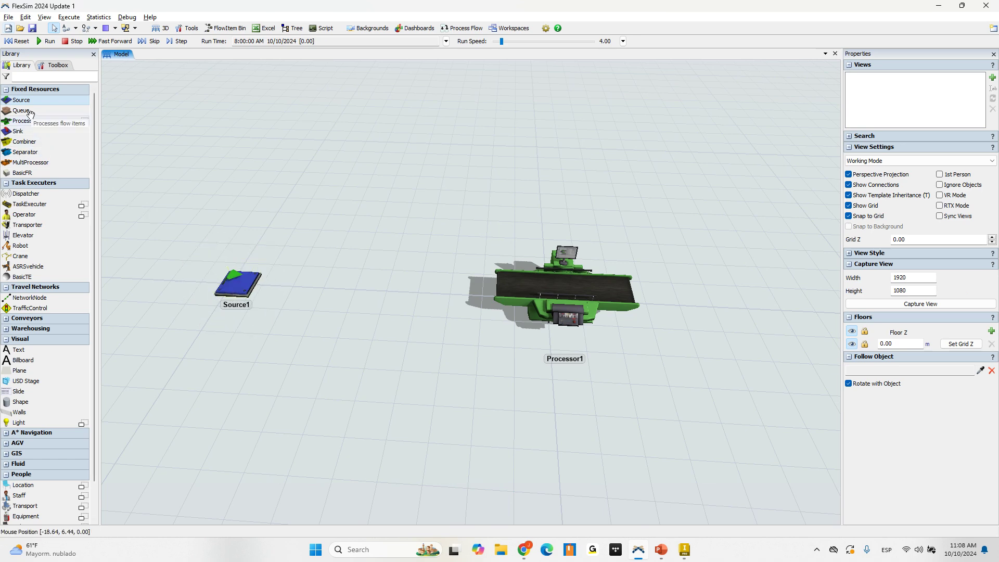
left_click_drag(36, 111, 343, 279)
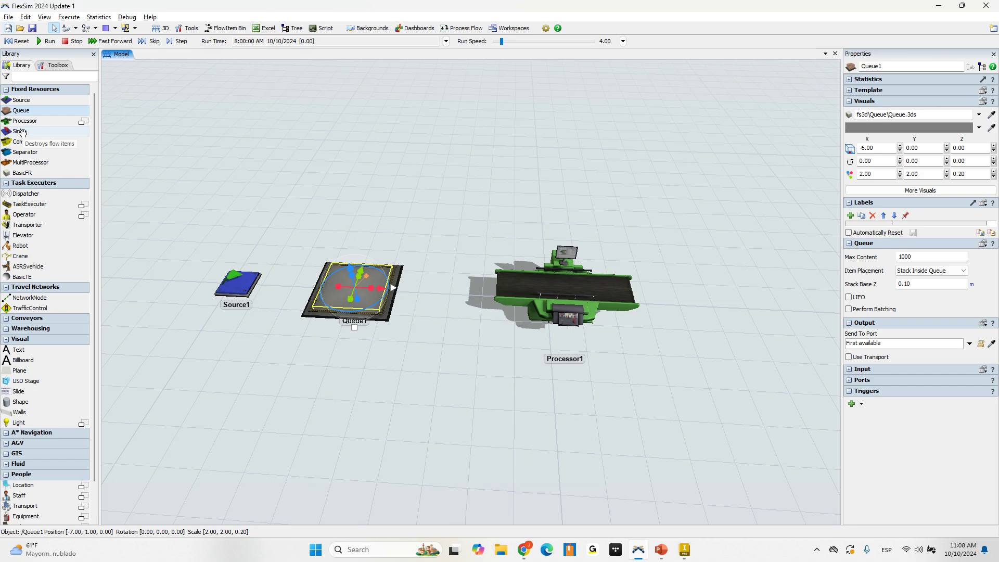
left_click_drag(20, 132, 767, 302)
left_click(713, 270)
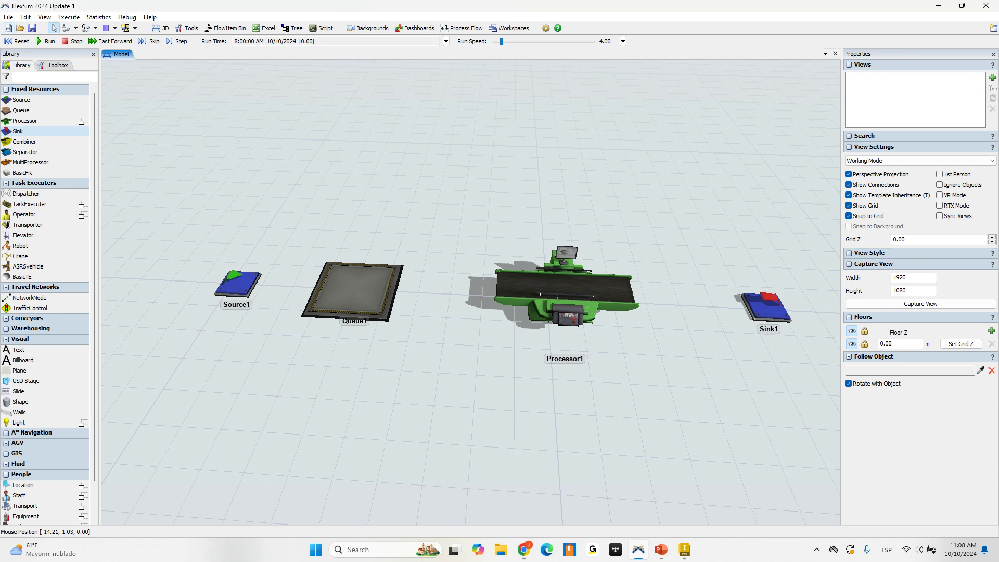
- Set Source1's FlowItem Class to Pill Bottle
left_click(231, 280)
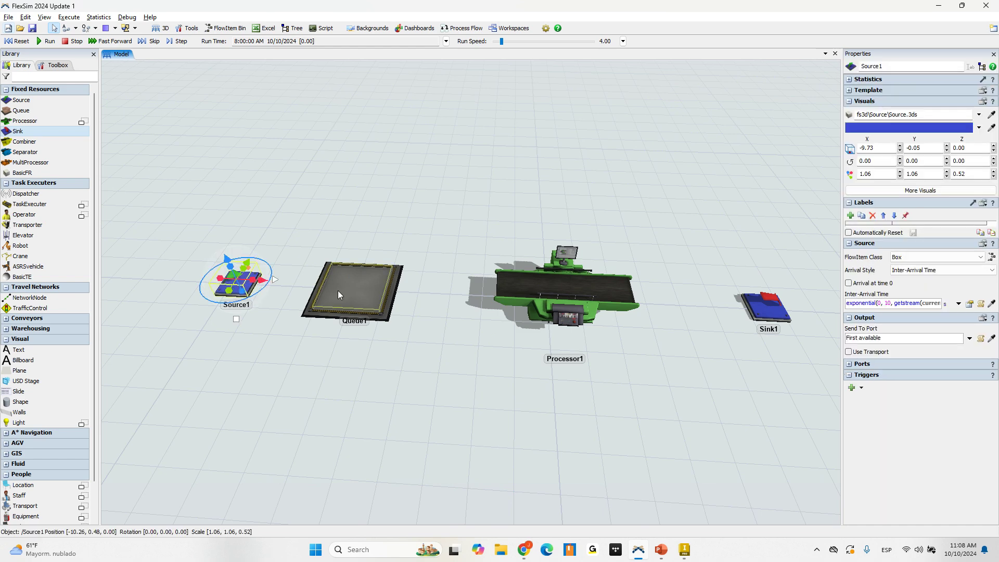
right_click_drag(447, 243, 427, 239)
left_click(290, 244)
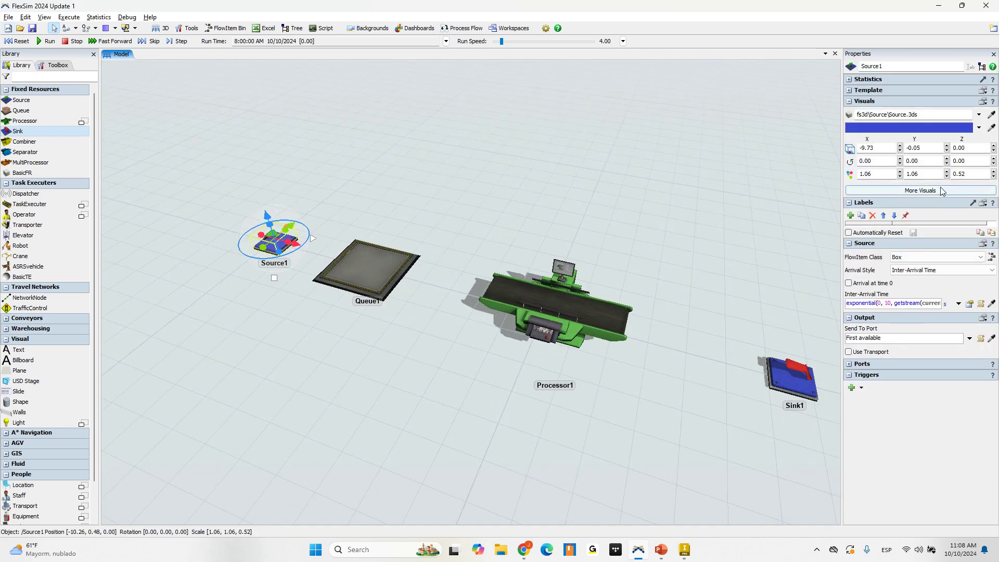
left_click(903, 260)
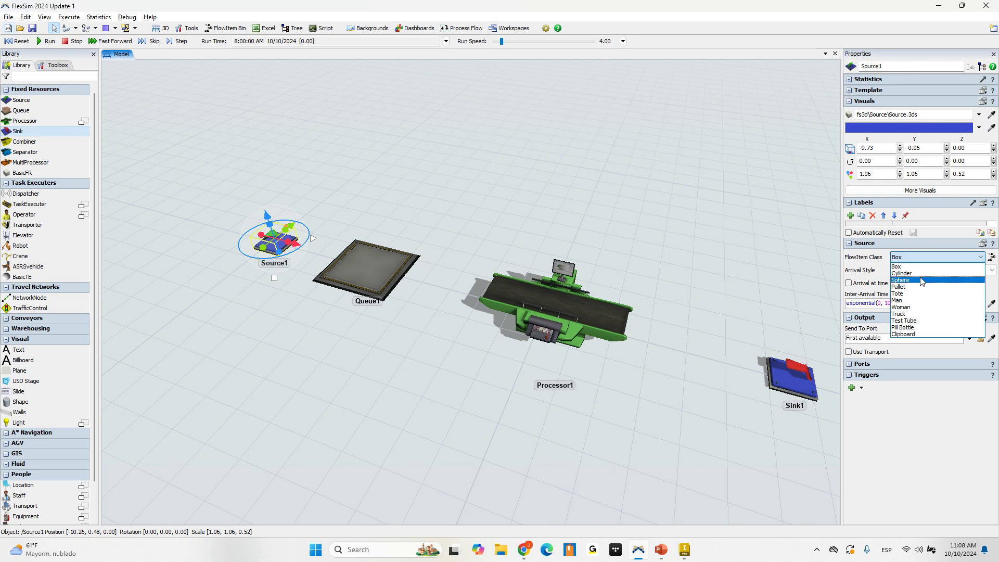
left_click(926, 327)
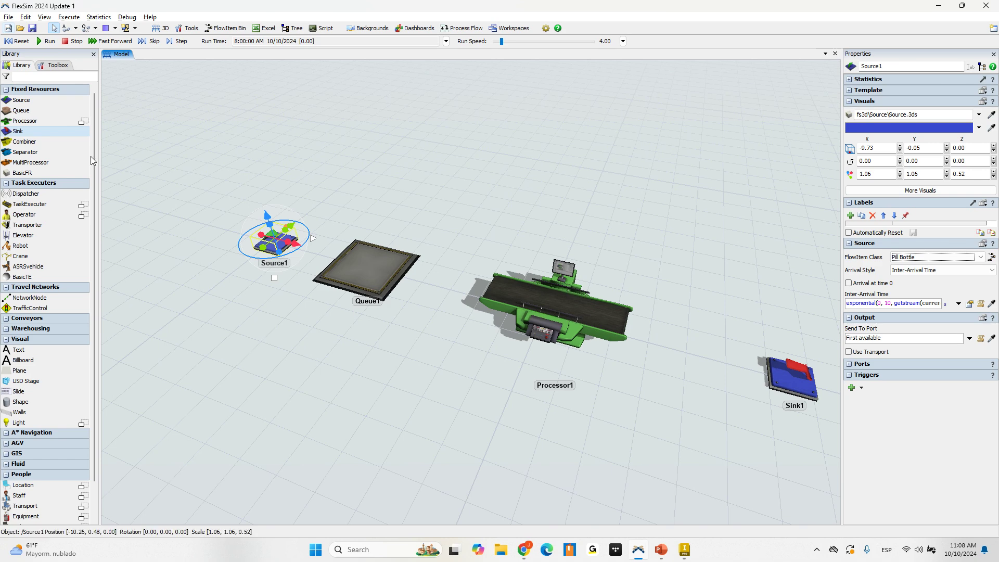
left_click(329, 170)
right_click_drag(329, 170, 368, 179)
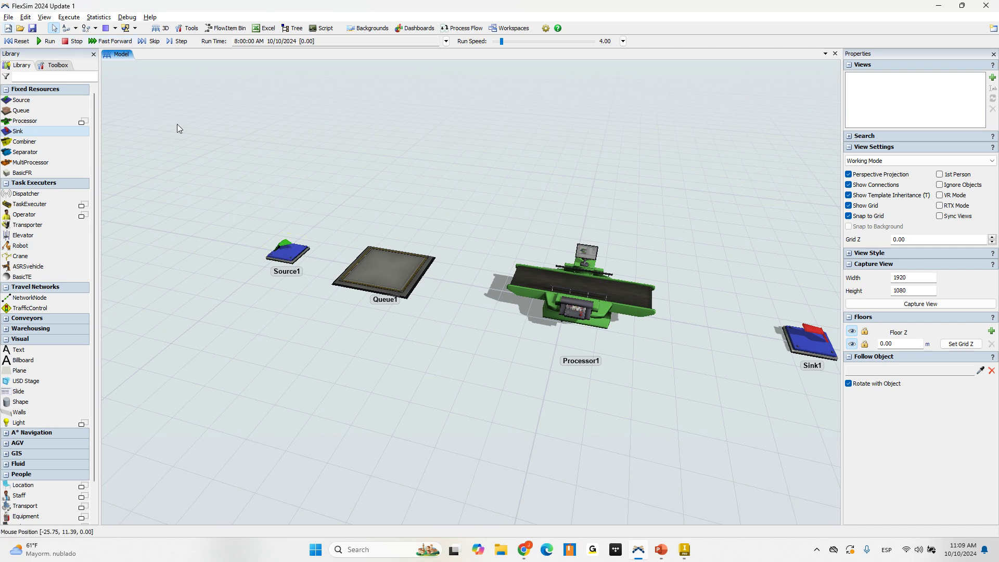
- Connect Source1 to Queue1 and Queue1 to Processor1
left_click(67, 29)
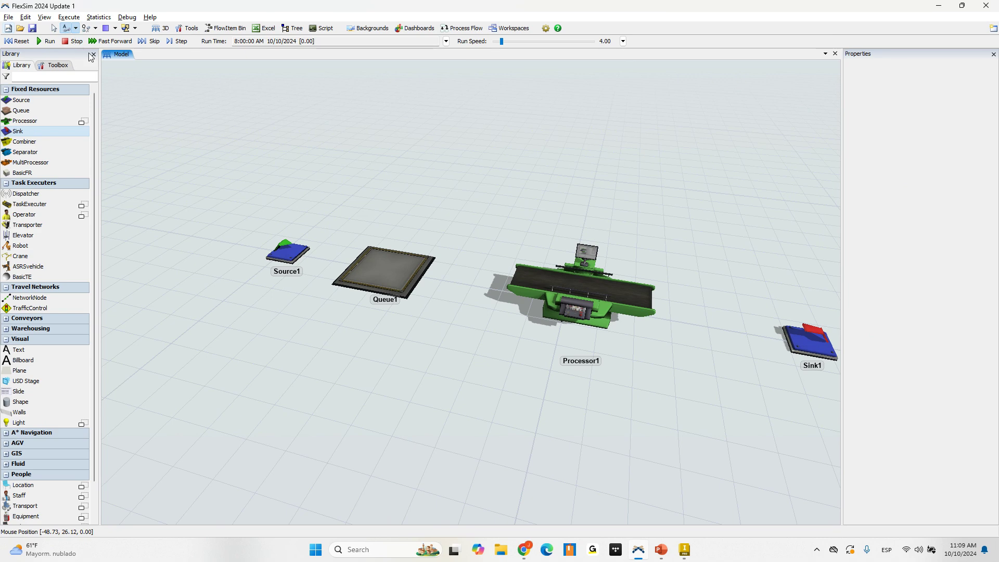
left_click(284, 249)
left_click(367, 255)
scroll(372, 258, "up", 4)
scroll(382, 260, "down", 5)
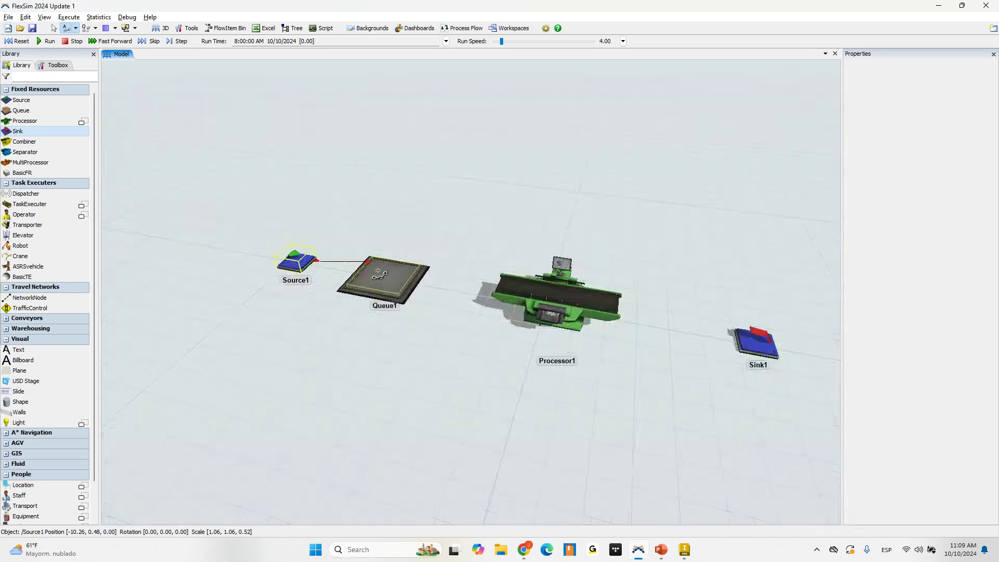
scroll(395, 260, "up", 2)
left_click(406, 262)
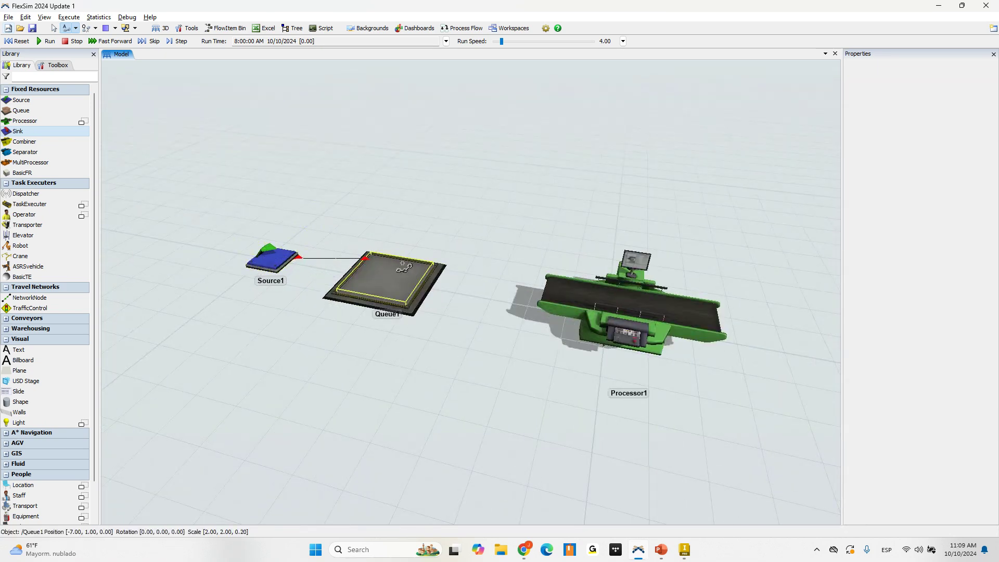
left_click(594, 294)
- Connect Processor1 to Sink1 and return to normal selection mode
scroll(397, 248, "down", 2)
scroll(344, 255, "down", 3)
scroll(520, 287, "up", 3)
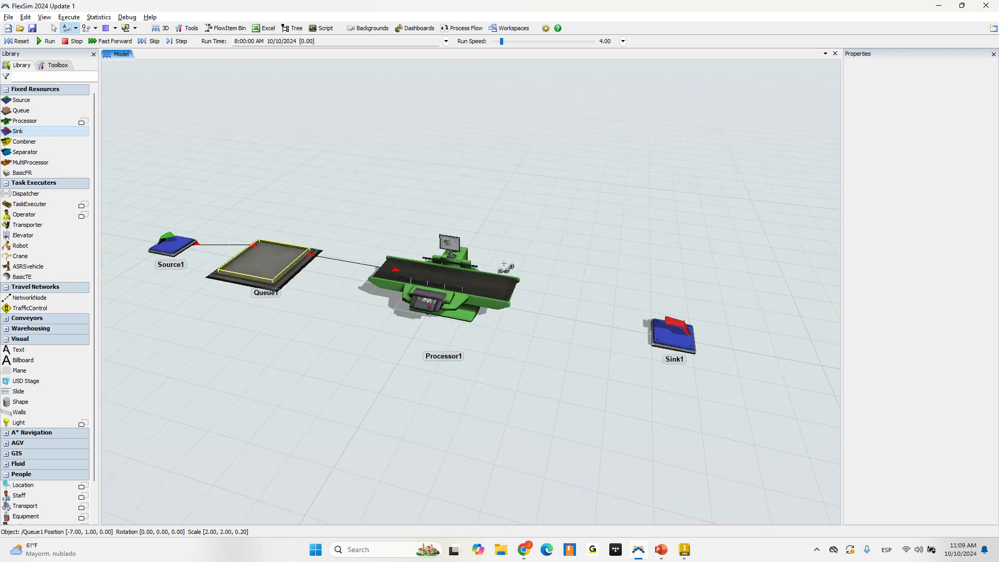
left_click(523, 286)
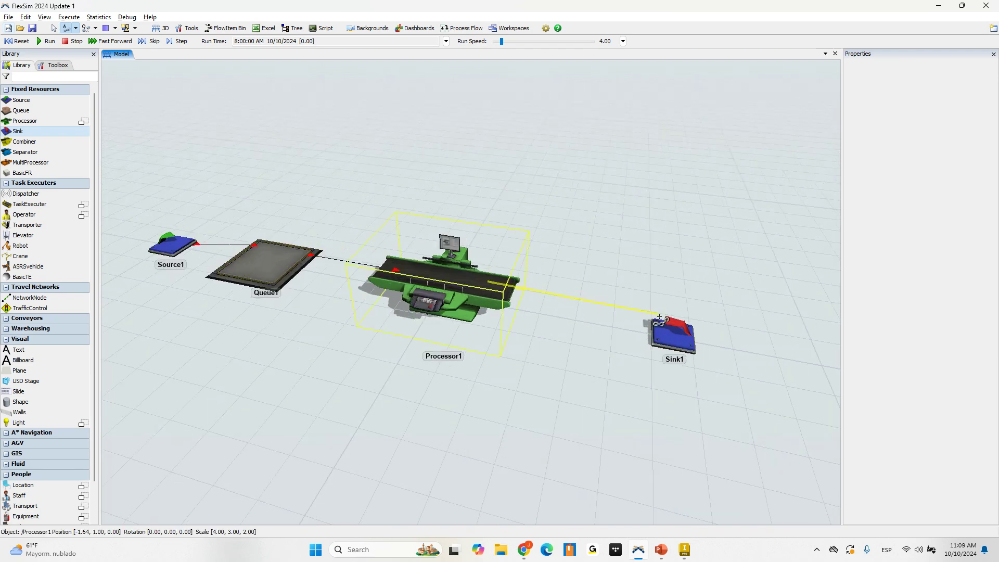
left_click(671, 333)
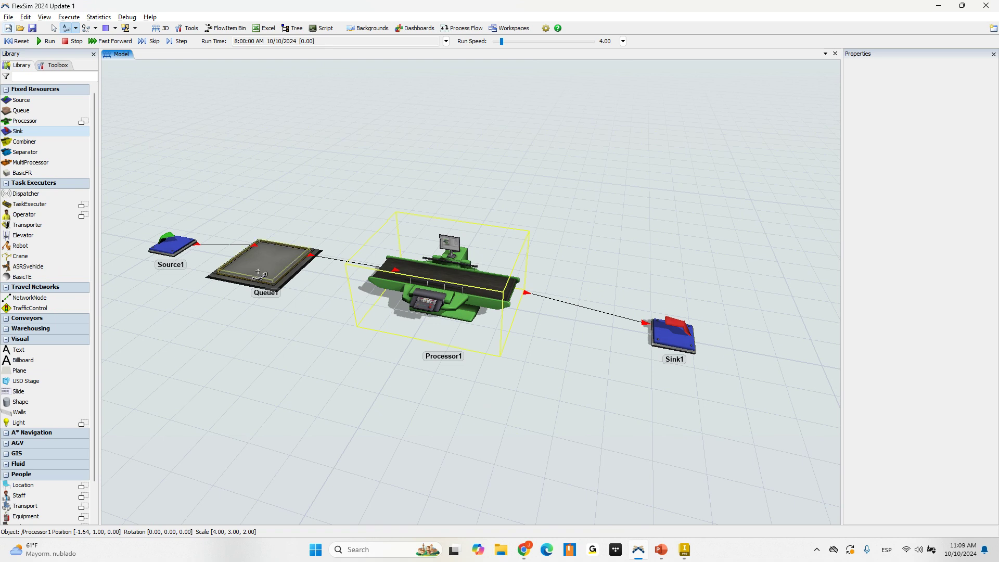
scroll(252, 201, "up", 2)
key("Escape")
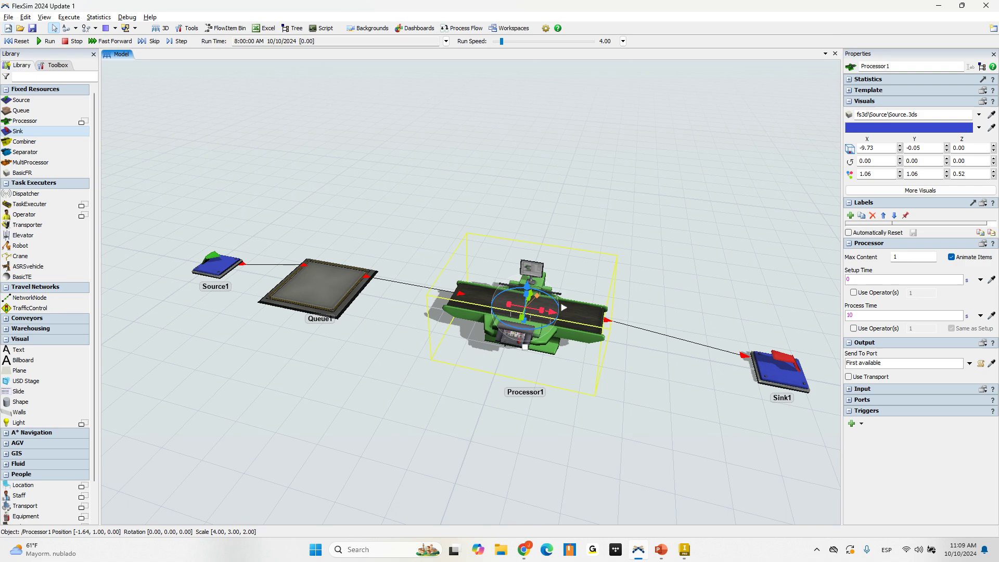
- Give Source1 a first arrival at time 0 and an inter-arrival time of 60
left_click(219, 265)
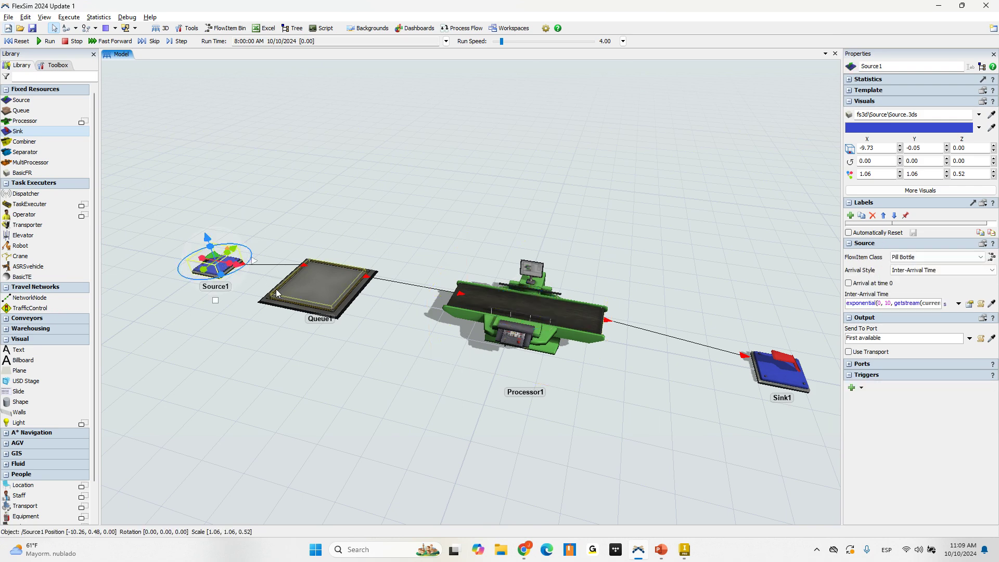
left_click(854, 302)
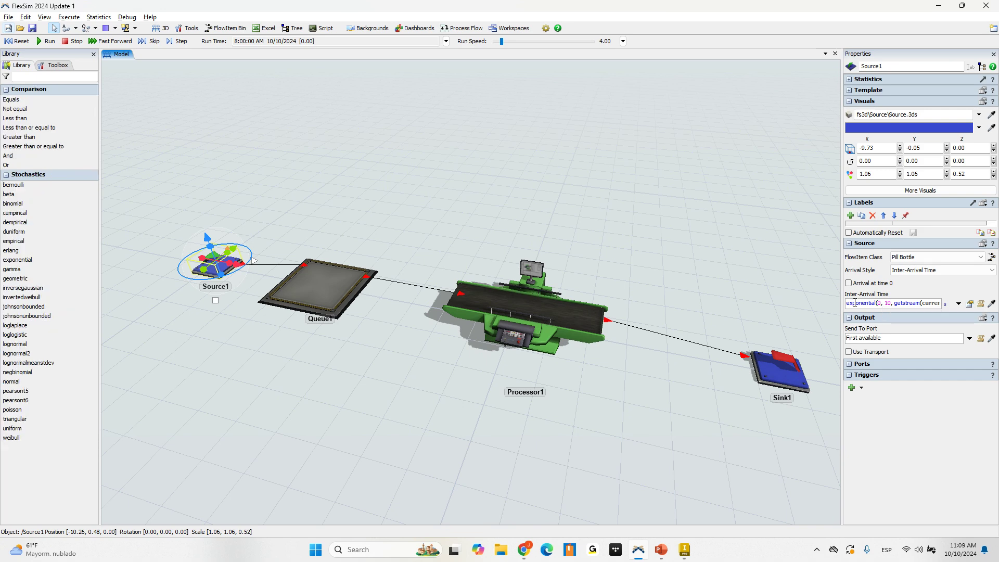
left_click(860, 303)
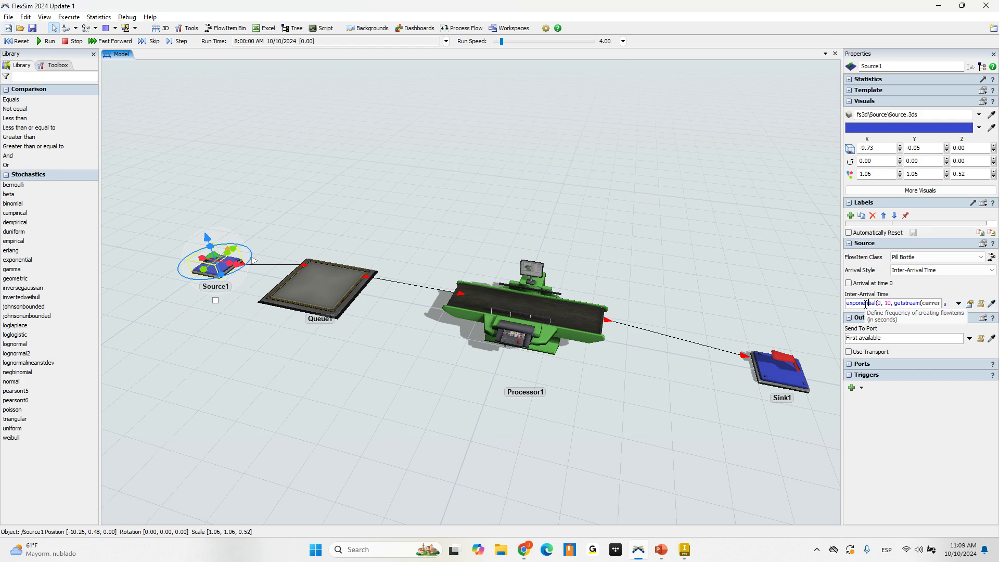
left_click(853, 283)
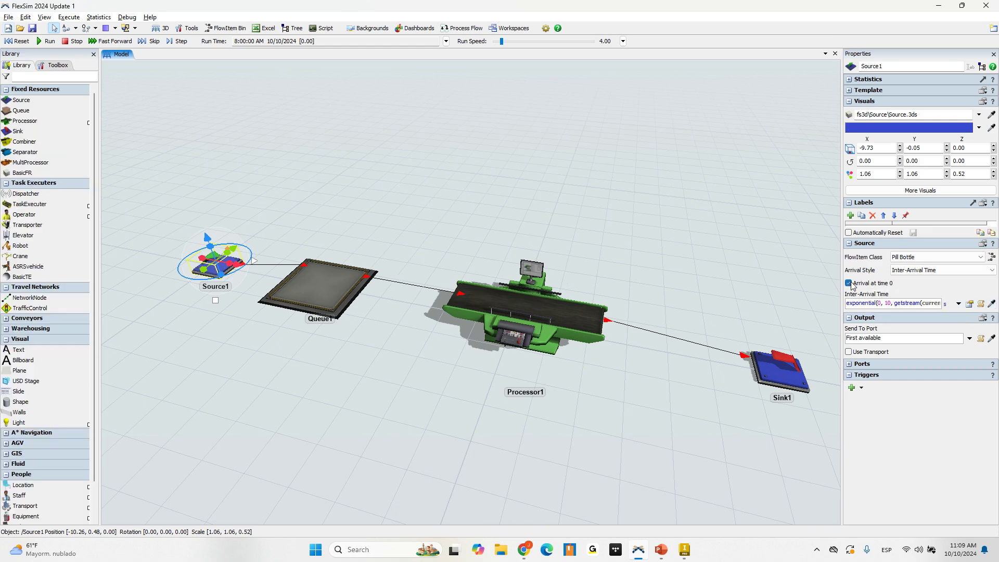
left_click(866, 304)
key("ctrl+a")
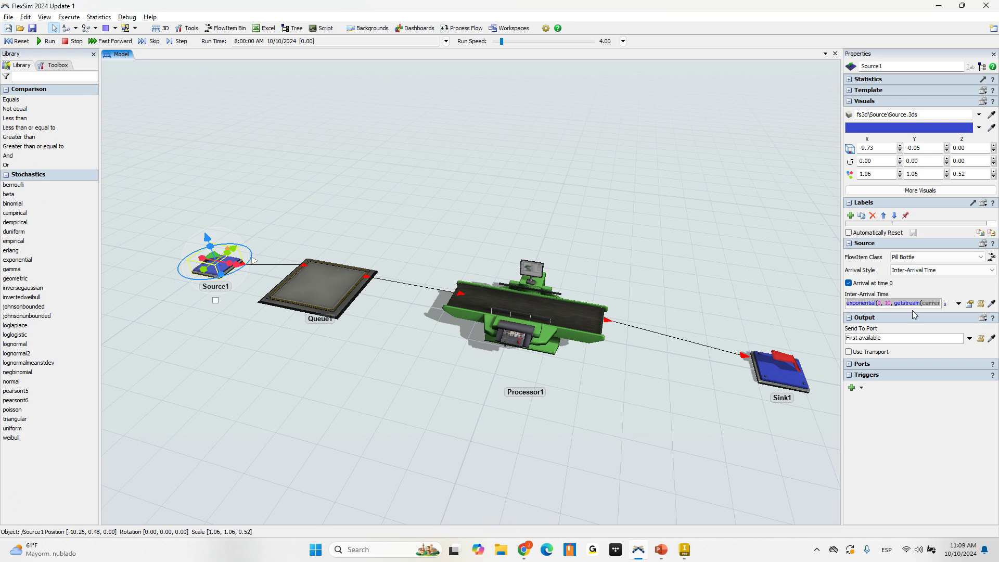
key("BackSpace")
type("60")
left_click(447, 240)
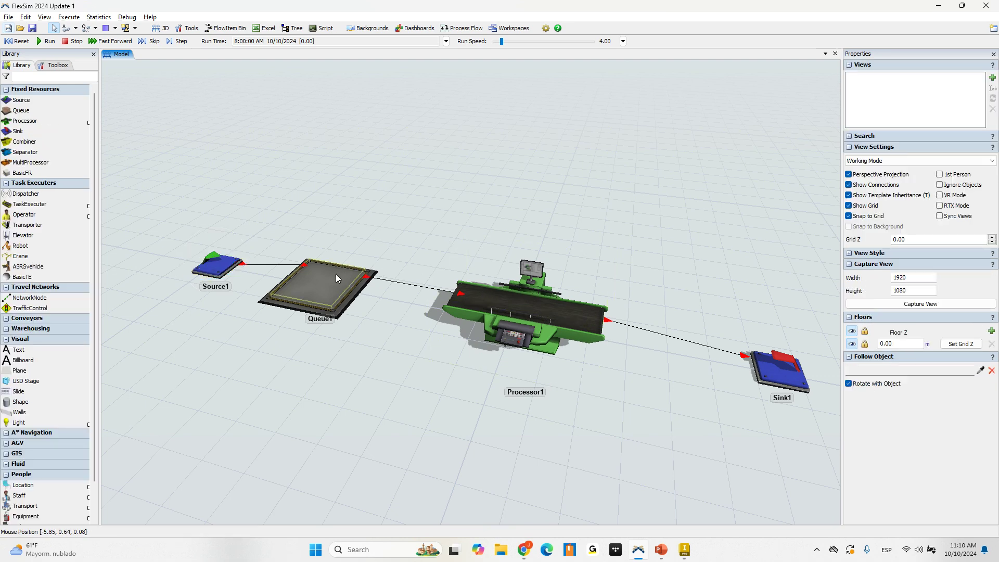
- Change Processor1's process time from 10 to 50 seconds
left_click(318, 276)
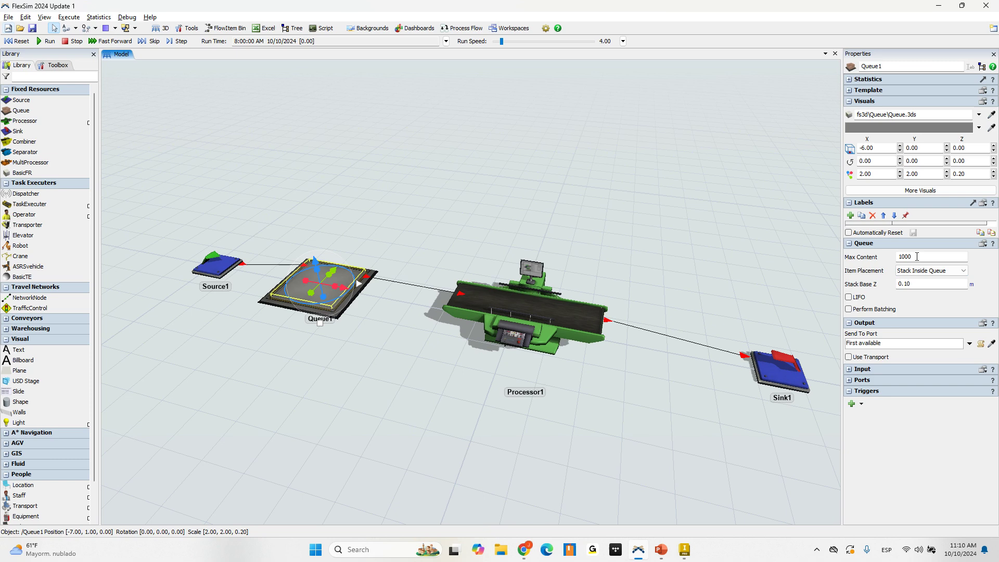
left_click(529, 295)
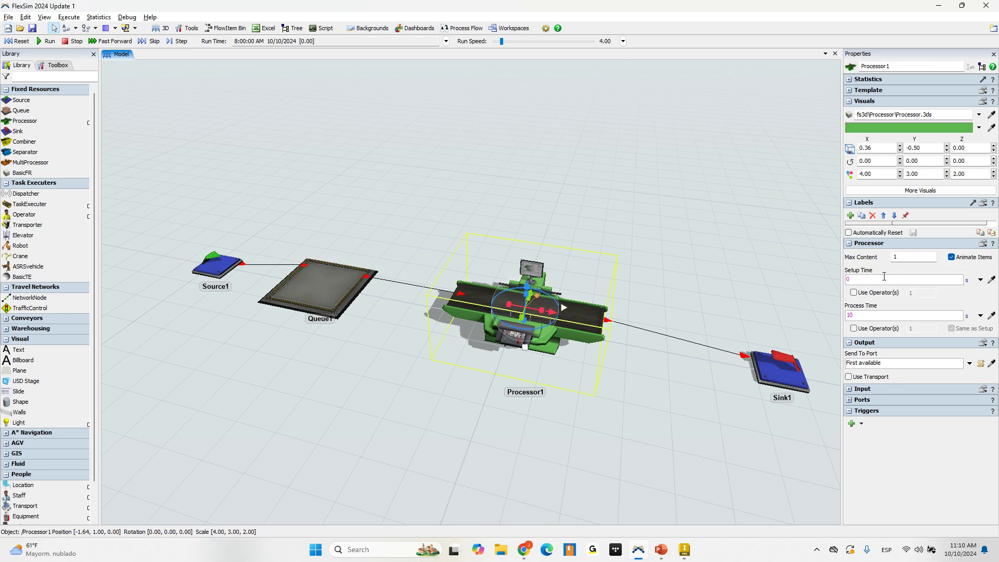
mouse_move(656, 223)
left_mouse_down()
mouse_move(648, 225)
mouse_move(658, 229)
left_mouse_up()
right_click_drag(658, 229, 648, 227)
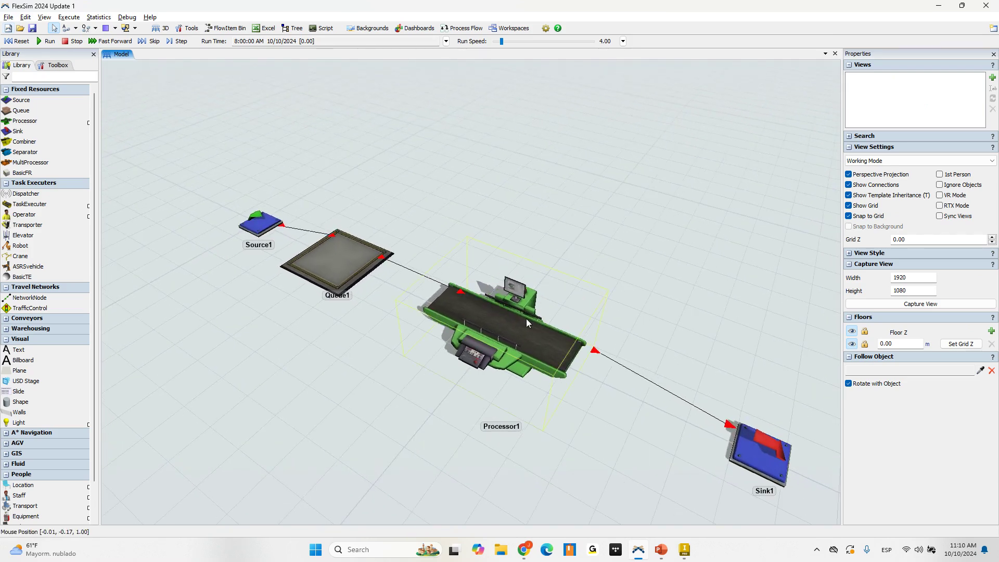
left_click(483, 306)
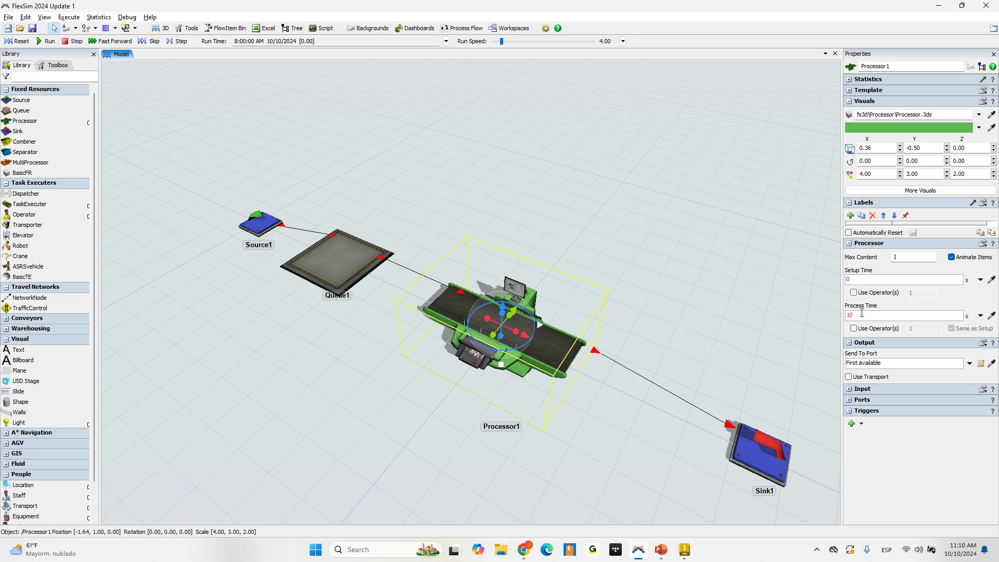
left_click_drag(862, 316, 843, 316)
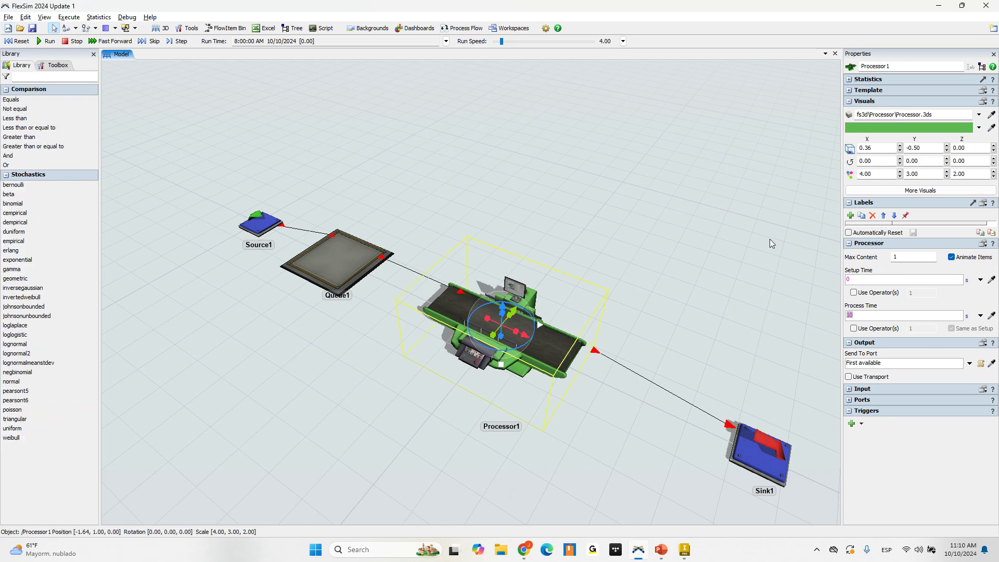
type("50")
- Reset the model, raise the run speed to about 8.35, and start the run
left_click(179, 61)
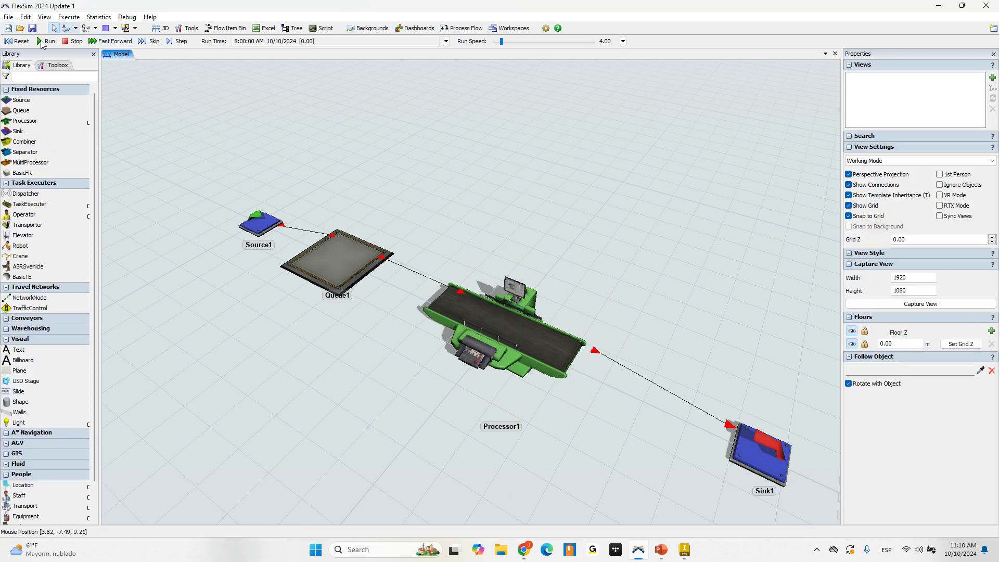
left_click(14, 42)
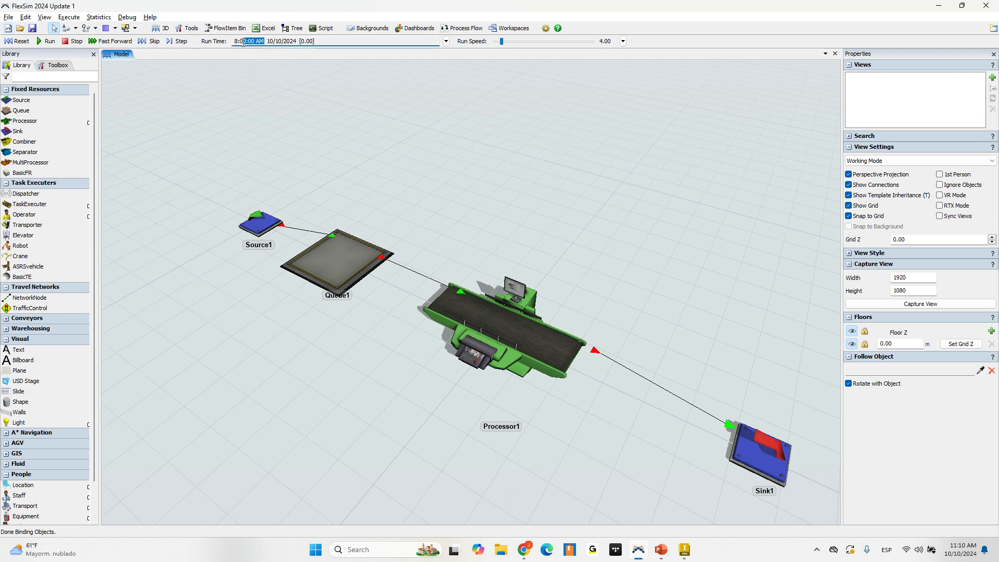
left_click(502, 41)
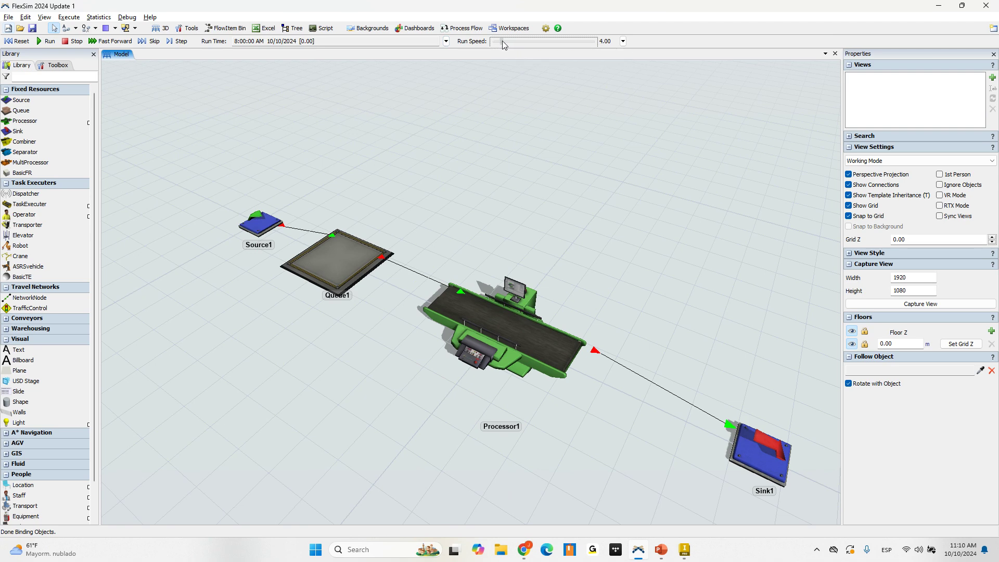
left_click(46, 41)
- Select Processor1 and zoom and orbit to watch it process the first bottle
left_click(471, 316)
scroll(471, 317, "up", 2)
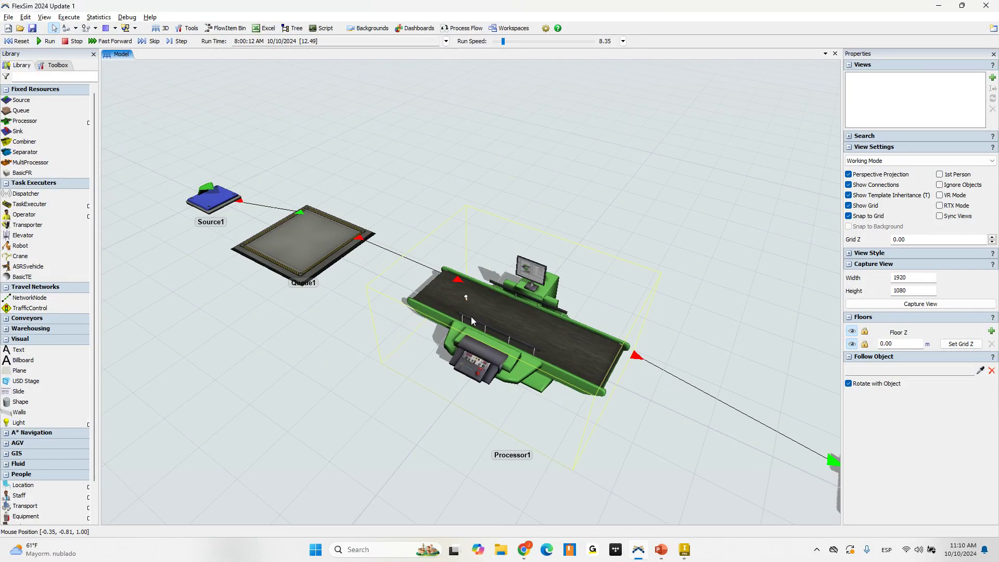
scroll(471, 316, "up", 2)
left_click(477, 296)
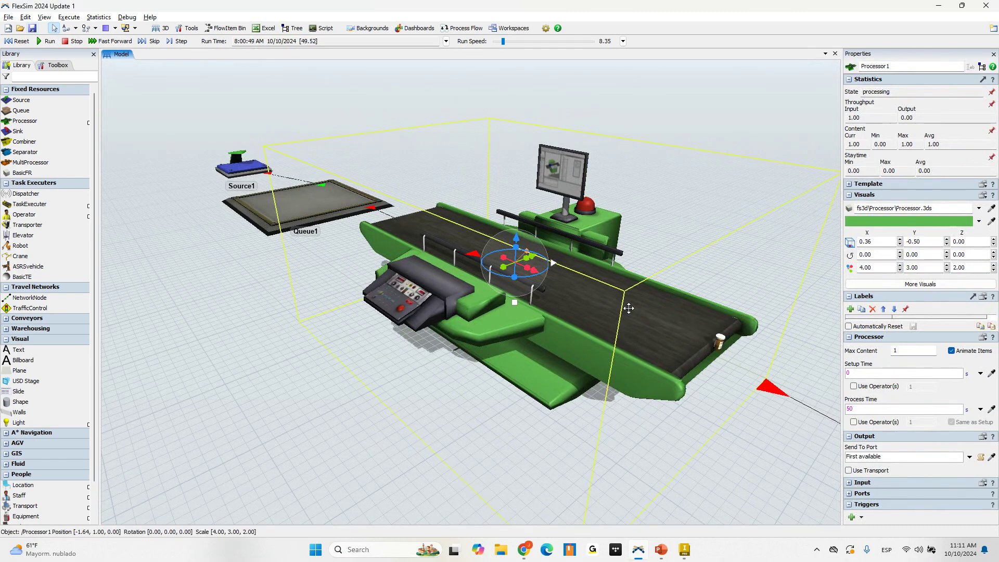
right_click_drag(457, 167, 488, 186)
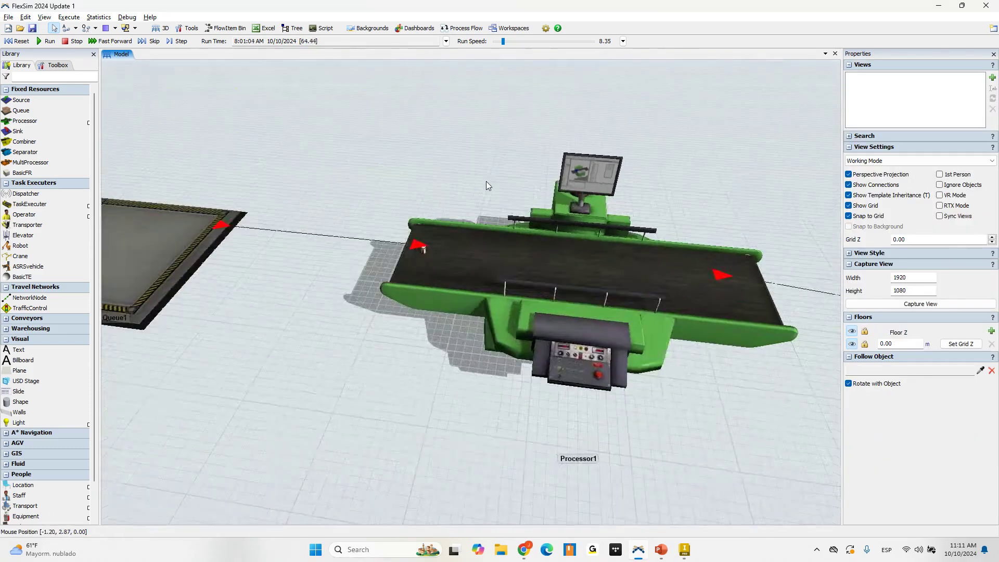
scroll(486, 181, "down", 5)
scroll(333, 237, "up", 3)
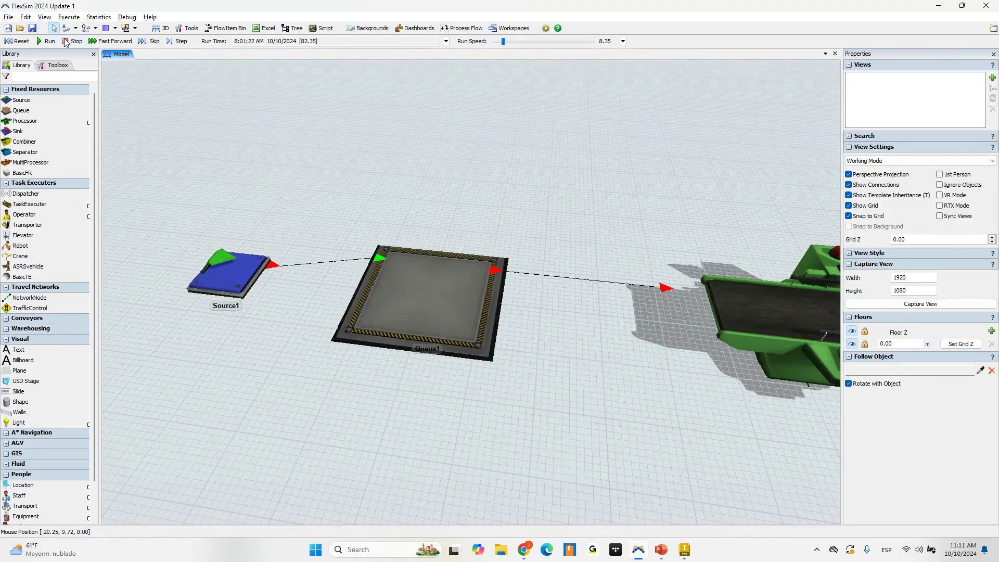
- Stop the simulation and check Source1's 60-second inter-arrival time
left_click(66, 43)
left_click(228, 269)
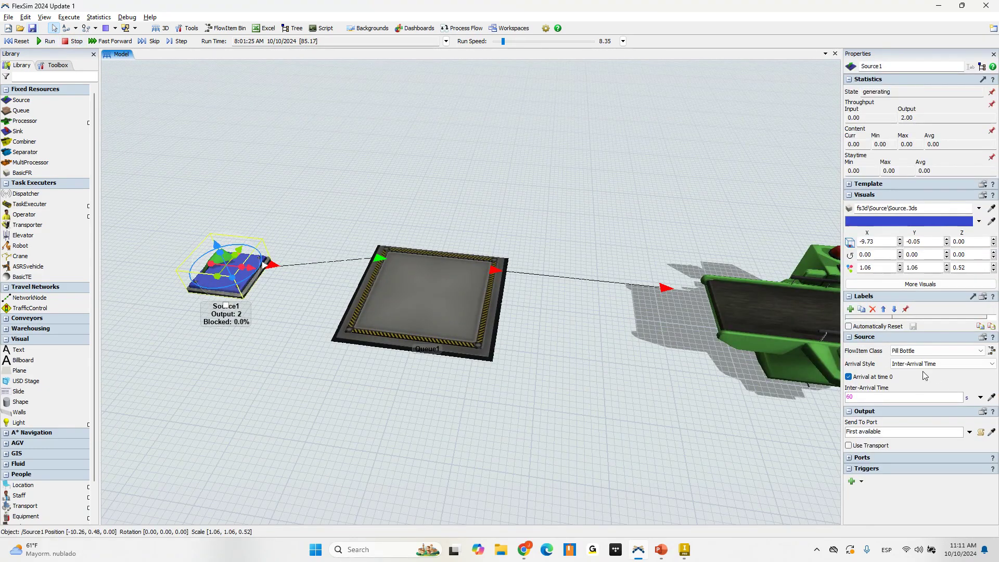
left_click(872, 396)
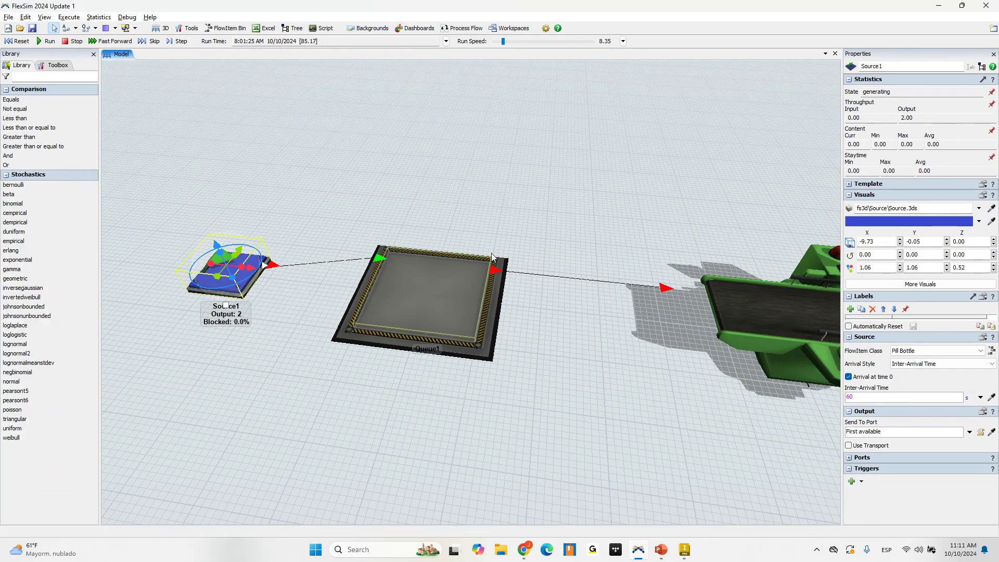
scroll(473, 235, "down", 1)
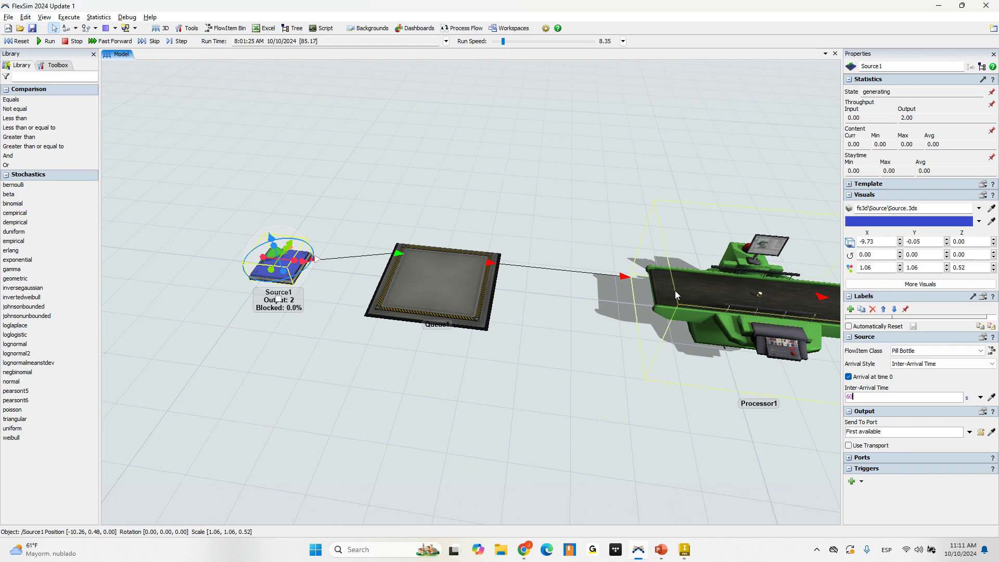
double_click(869, 399)
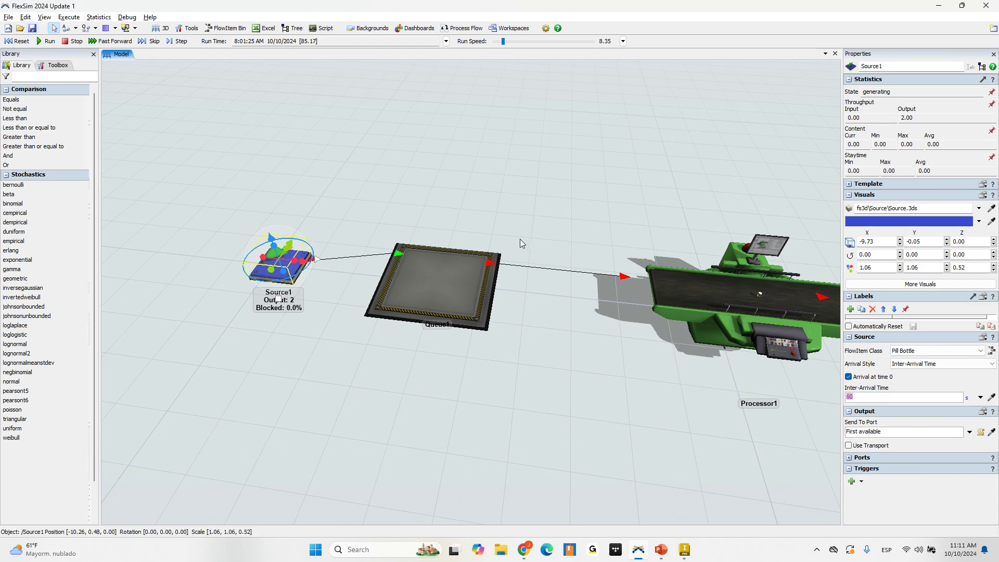
left_click(520, 239)
- Check Processor1's 50-second process time for comparison
scroll(515, 238, "down", 3)
right_click_drag(512, 239, 621, 298)
left_click(620, 297)
scroll(766, 382, "up", 4)
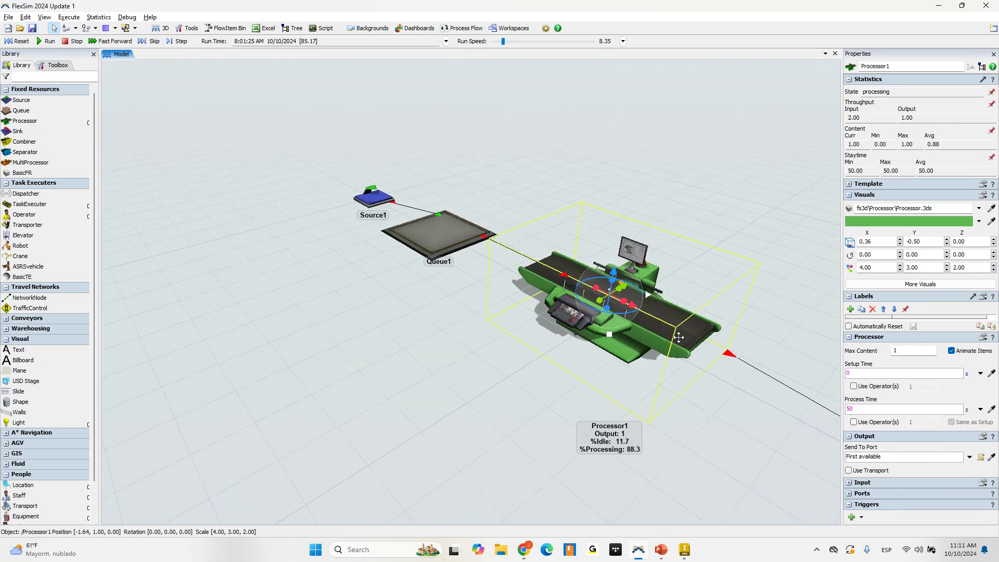
left_click(866, 408)
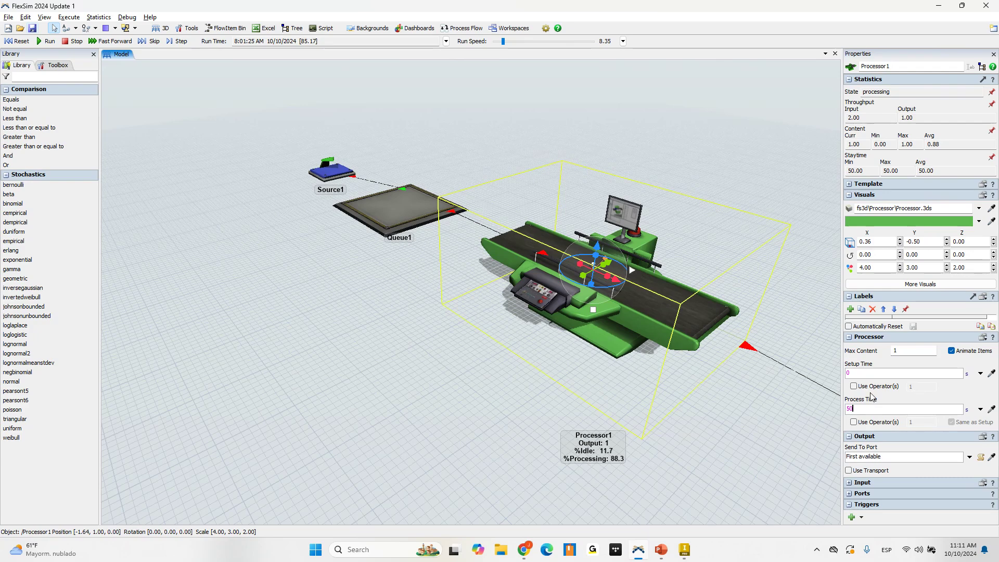
key("ctrl+a")
- Reset the model and run it again from time zero
left_click(695, 133)
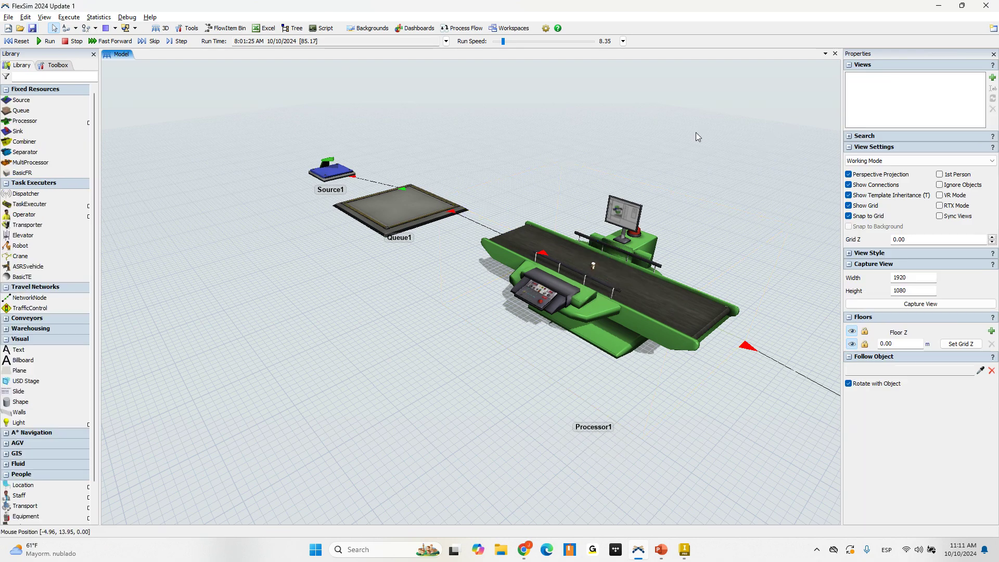
left_click(17, 41)
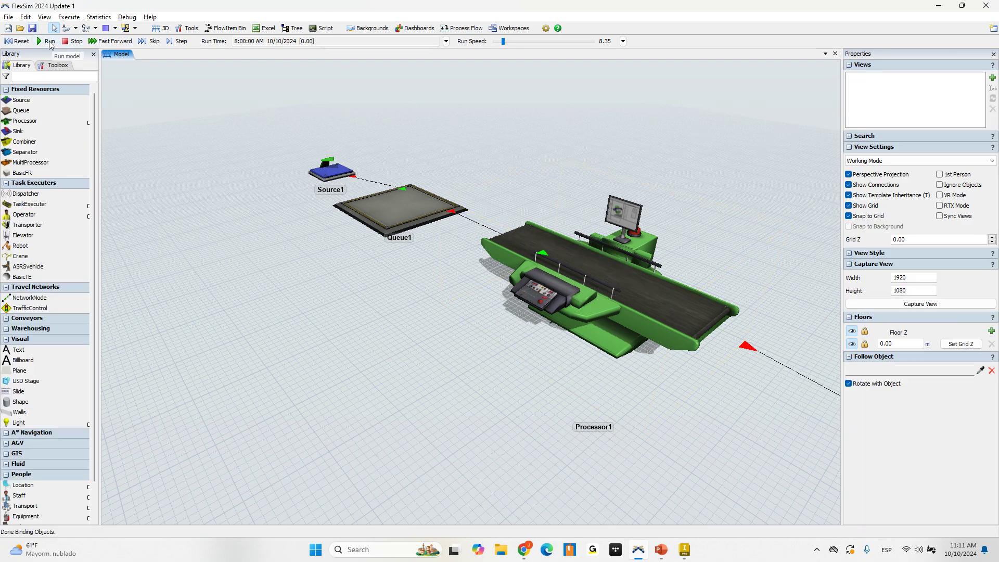
left_click(47, 41)
scroll(569, 218, "down", 2)
scroll(569, 218, "up", 6)
scroll(488, 169, "down", 3)
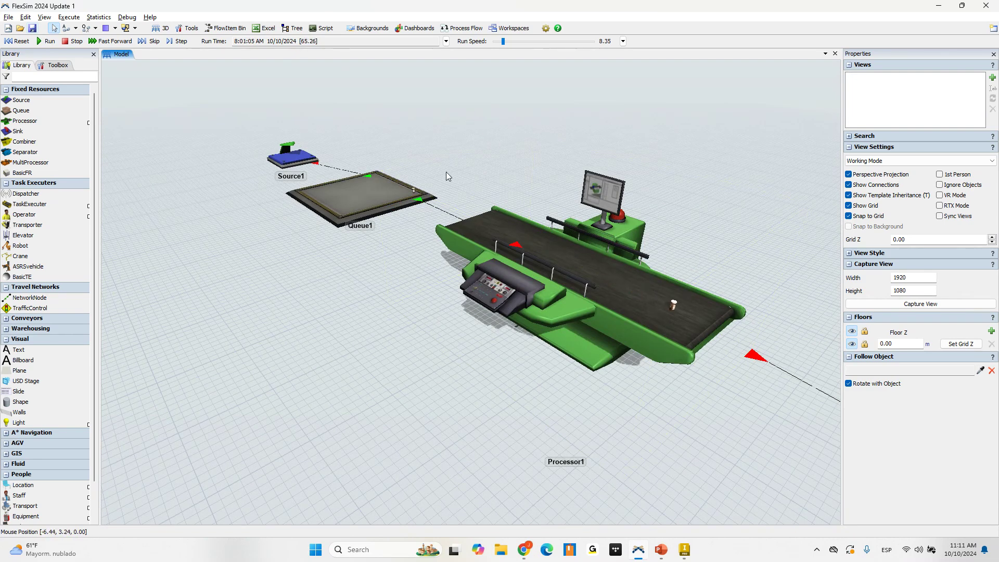
scroll(411, 189, "up", 5)
scroll(416, 187, "down", 5)
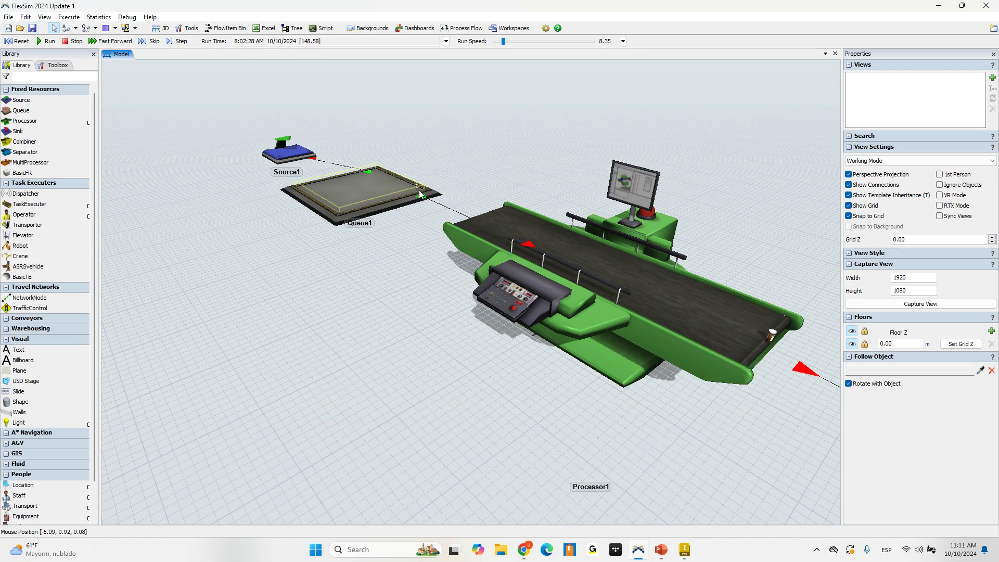
- Raise the run speed to 355 and zoom in to watch bottles pile up in Queue1
left_click(507, 42)
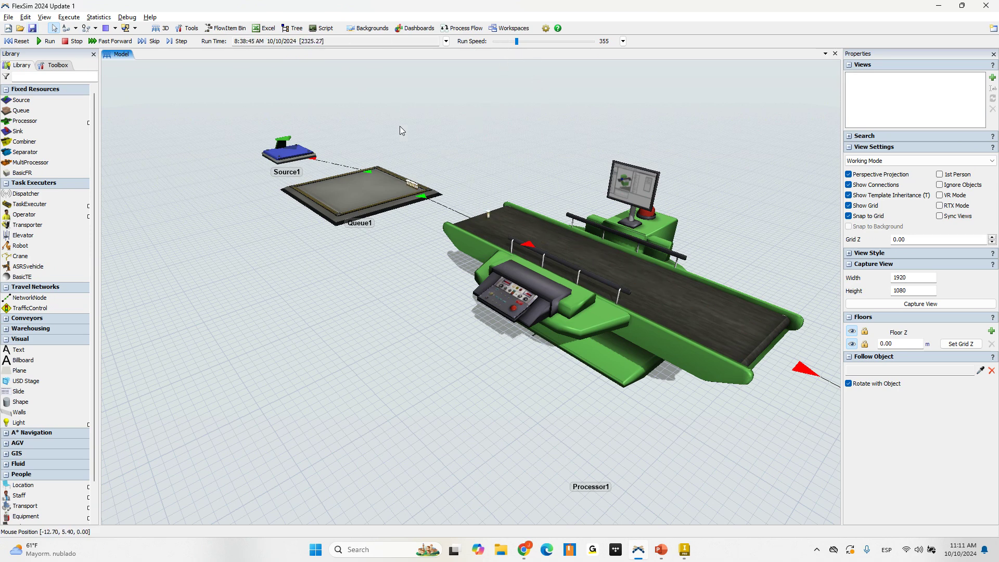
scroll(407, 166, "up", 5)
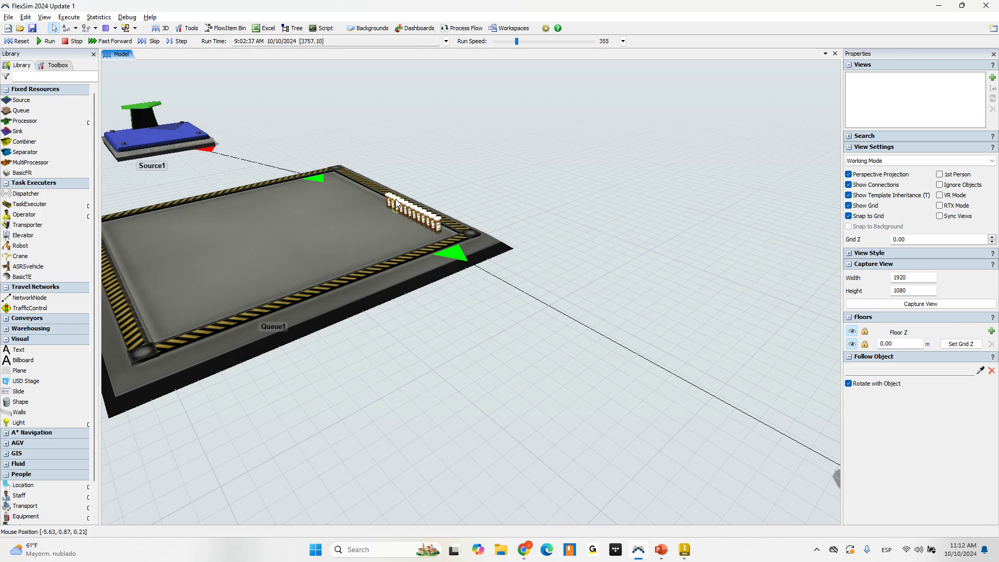
scroll(401, 208, "down", 3)
scroll(406, 208, "up", 5)
scroll(406, 208, "down", 8)
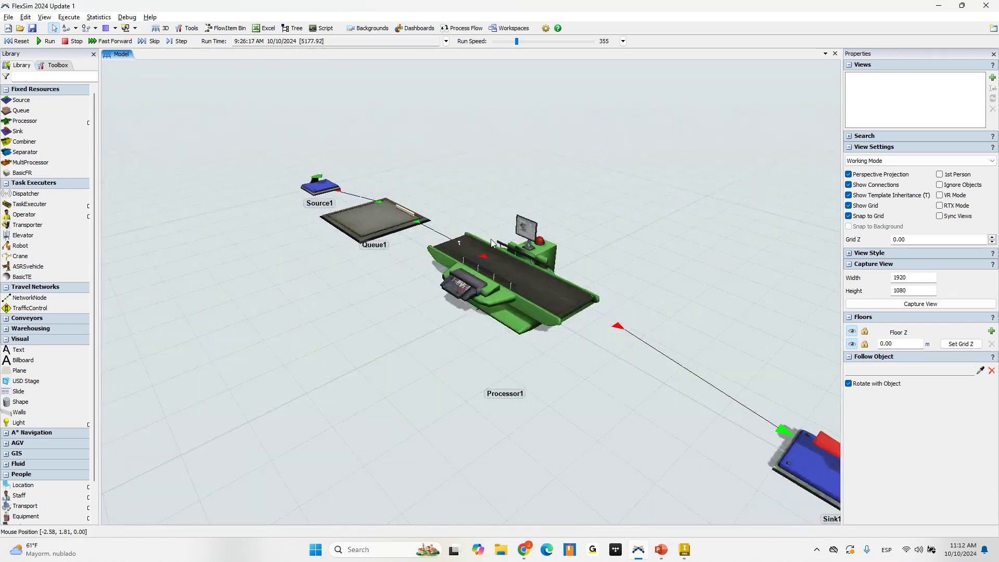
scroll(449, 204, "up", 2)
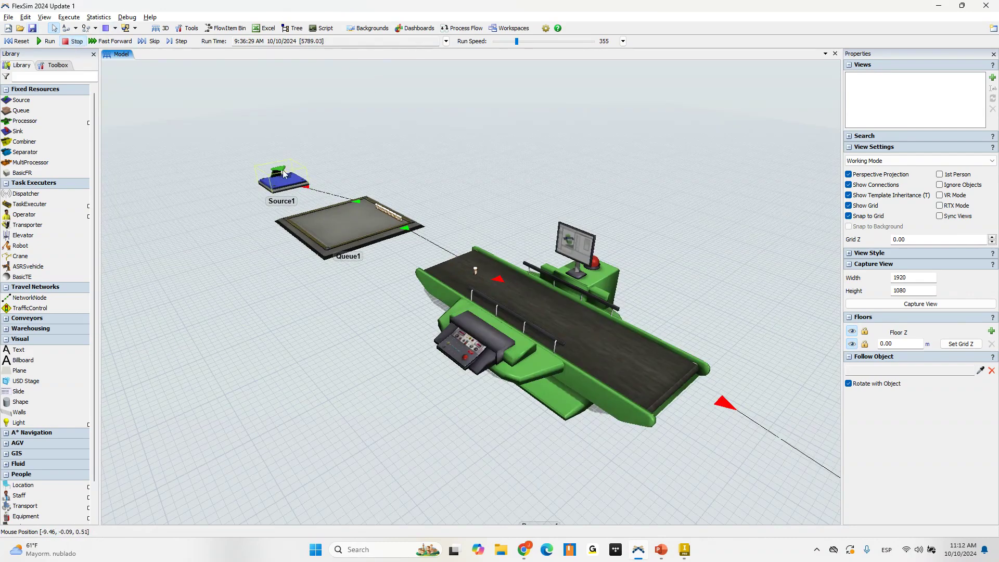
scroll(383, 179, "down", 1)
mouse_move(383, 179)
right_mouse_down()
mouse_move(405, 179)
mouse_move(398, 186)
right_mouse_up()
scroll(463, 222, "down", 4)
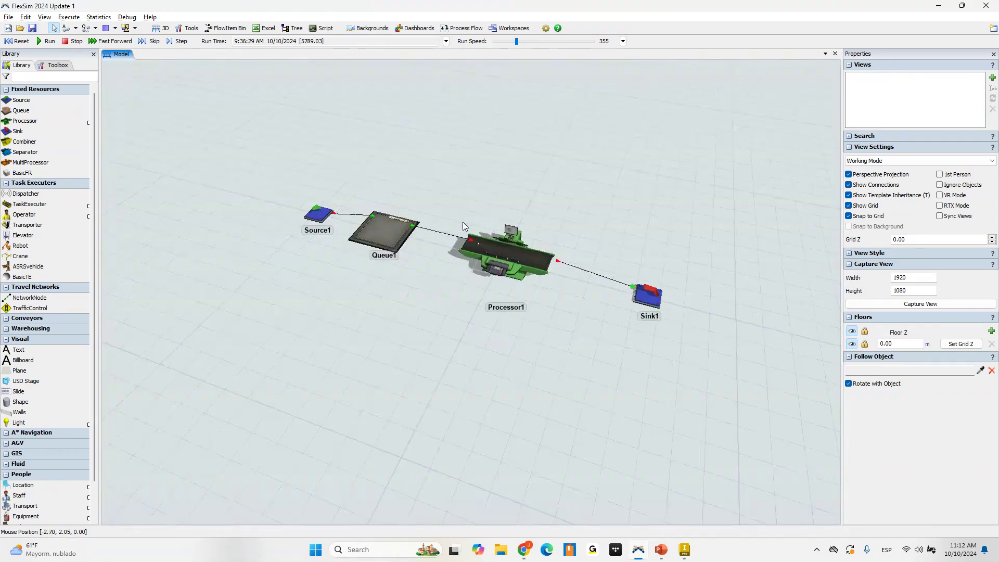
scroll(463, 222, "up", 2)
right_click_drag(461, 214, 476, 210)
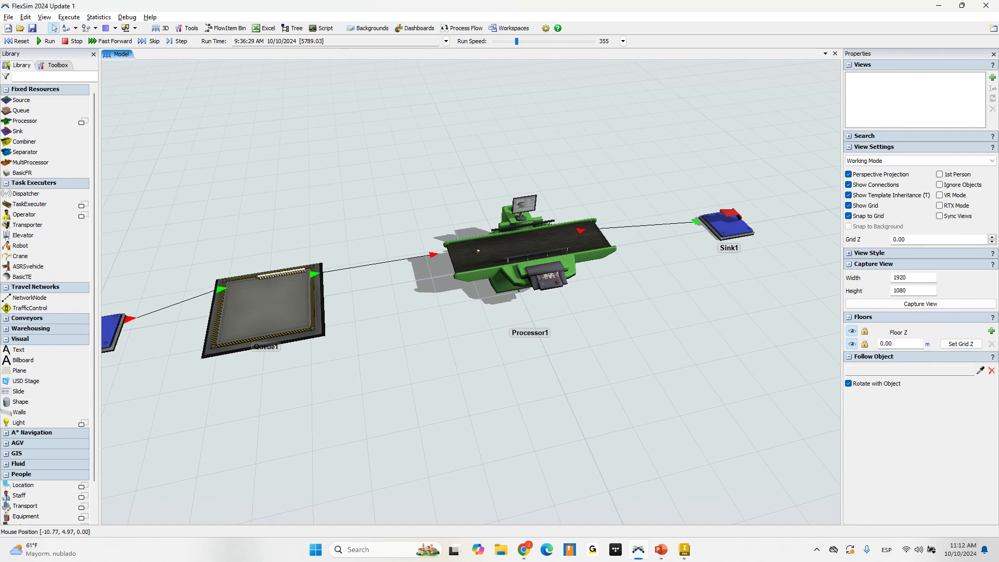
right_click_drag(348, 292, 379, 187)
scroll(372, 190, "up", 3)
scroll(374, 218, "down", 1)
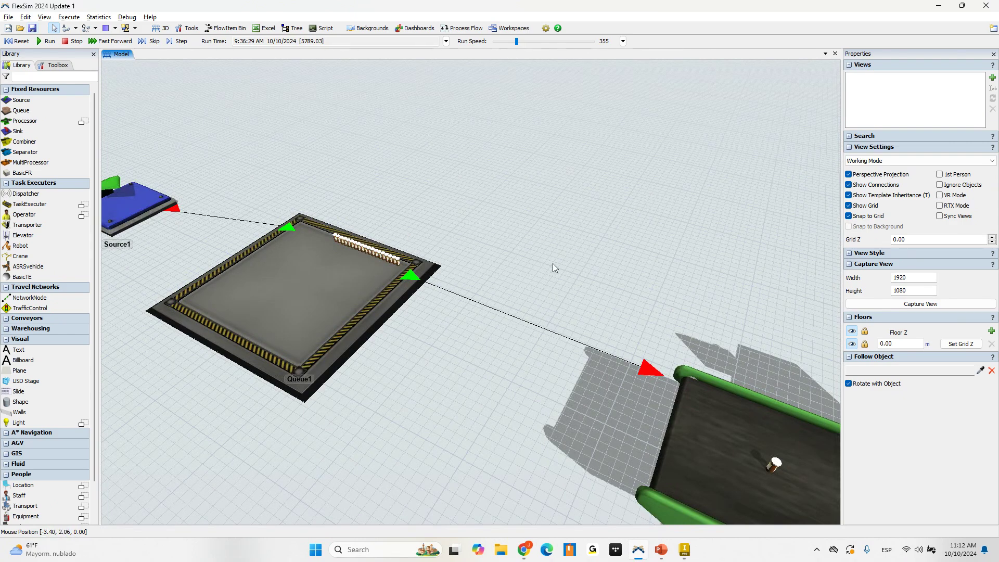
left_click_drag(555, 263, 559, 262)
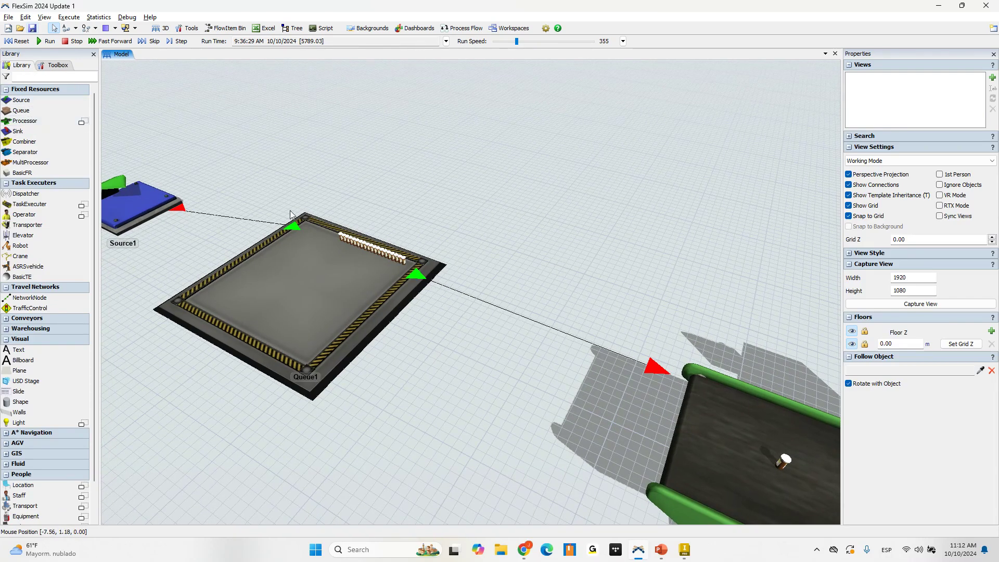
left_click_drag(289, 210, 315, 201)
left_click(224, 197)
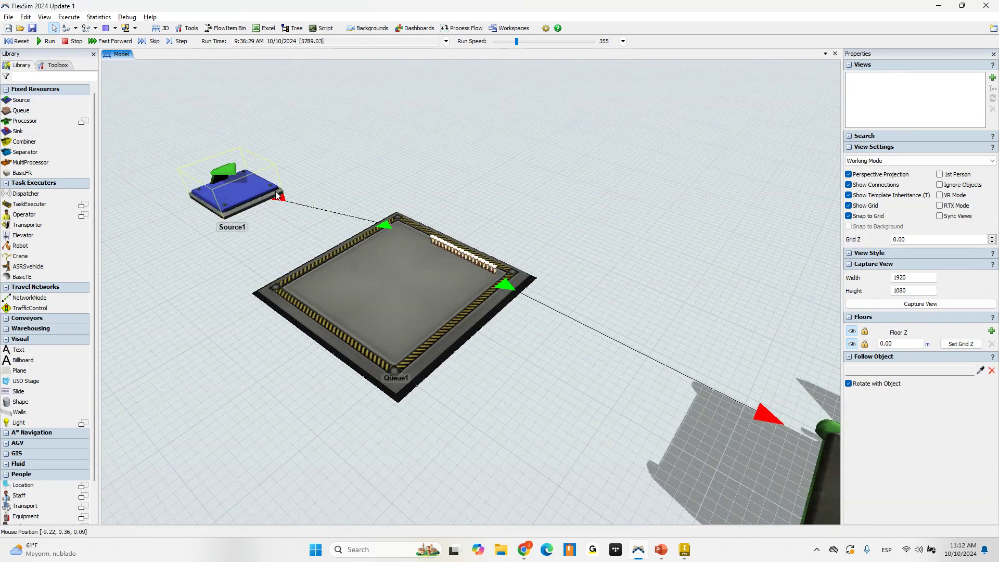
left_click(455, 289)
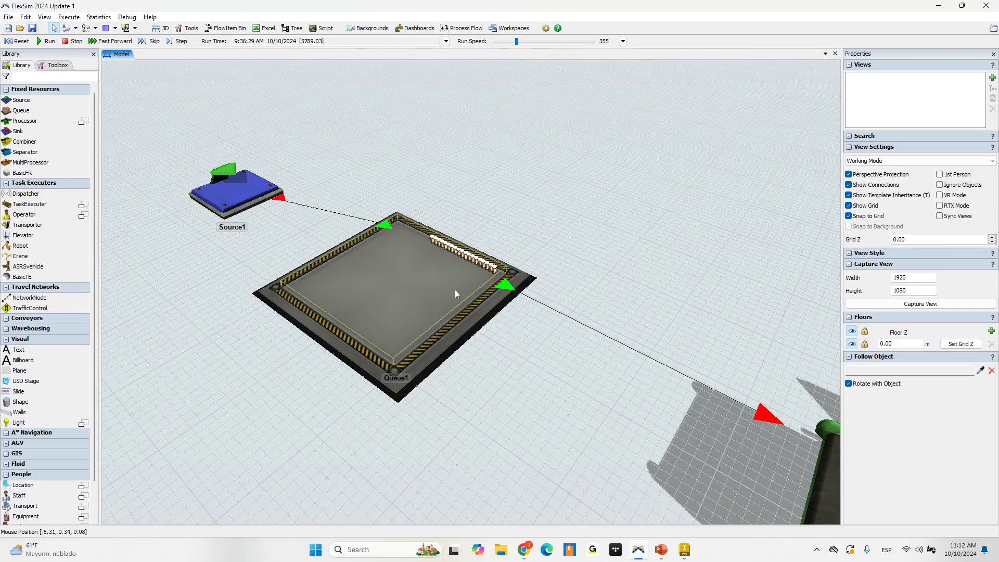
scroll(707, 415, "down", 3)
scroll(707, 415, "up", 5)
left_click(640, 374)
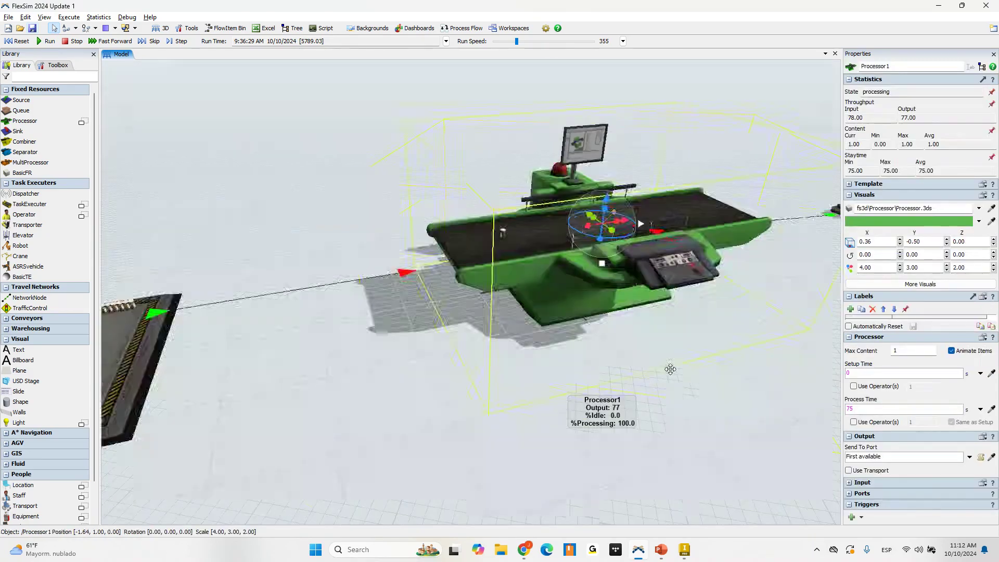
right_click_drag(670, 369, 772, 371)
left_click(772, 371)
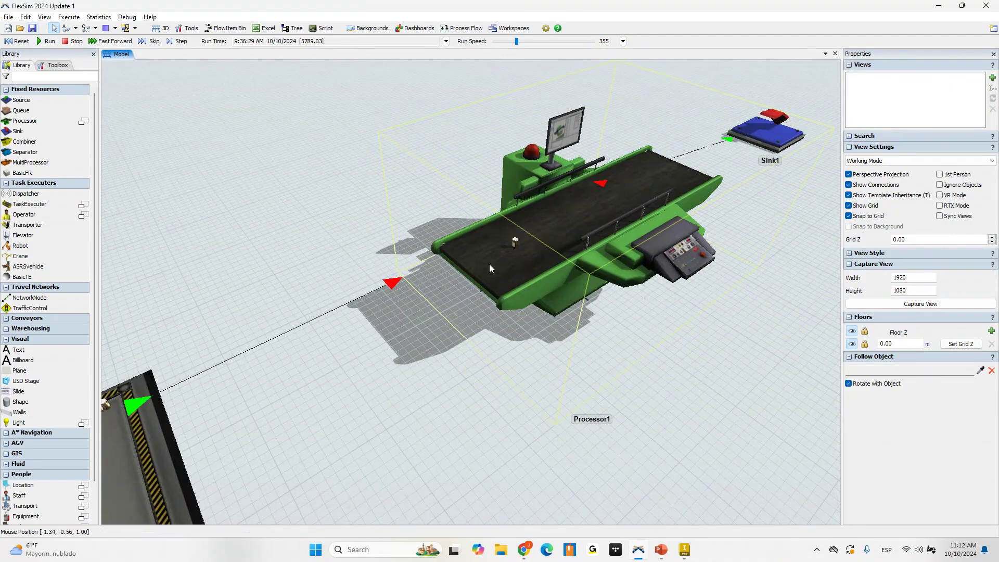
left_click(508, 215)
right_click_drag(509, 215, 263, 171)
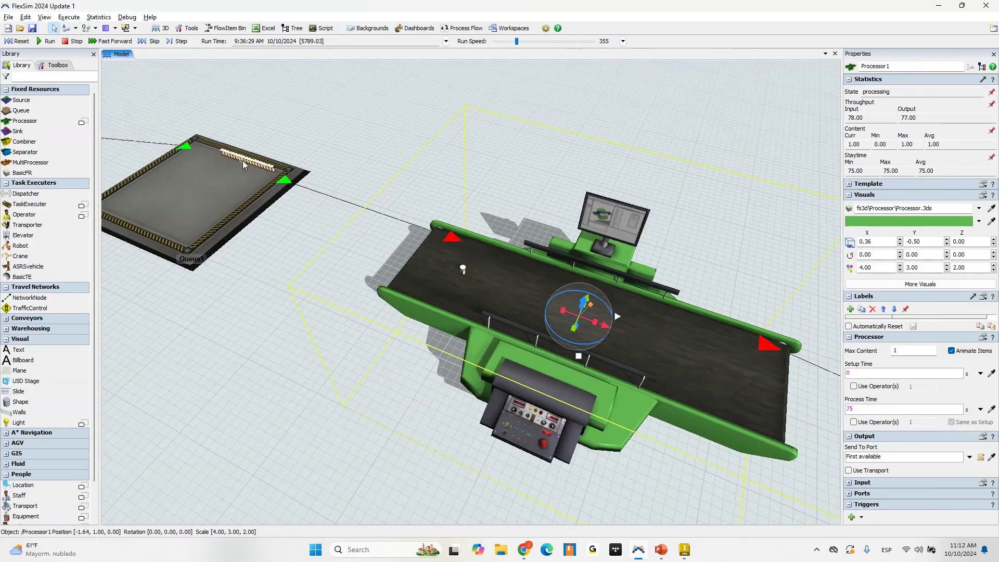
scroll(272, 162, "up", 6)
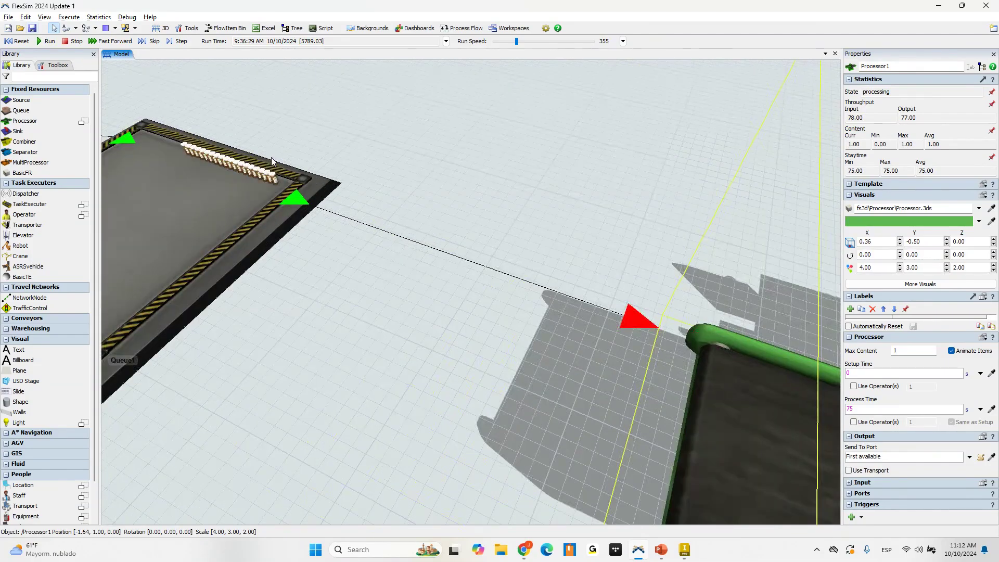
scroll(512, 258, "down", 10)
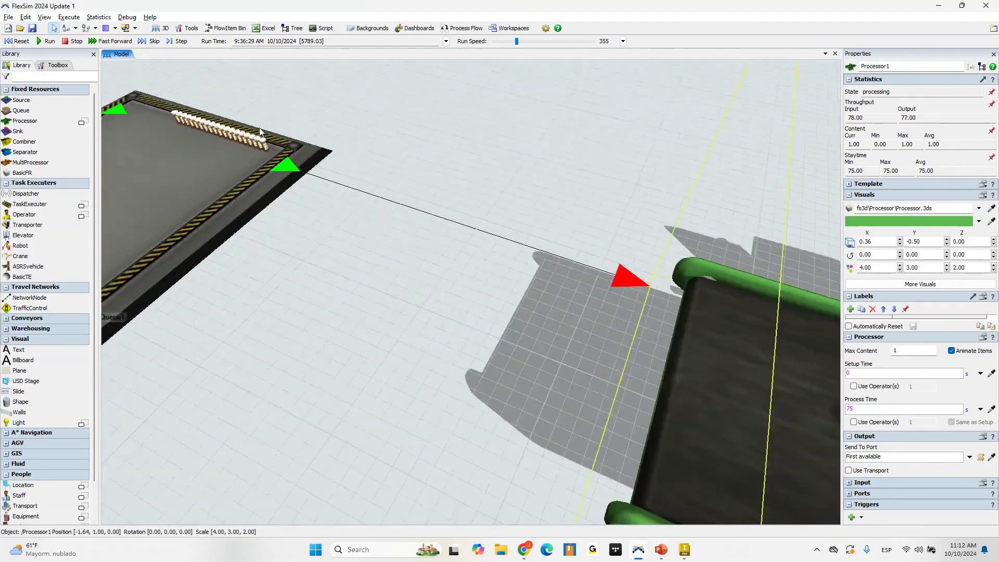
left_click_drag(346, 93, 413, 152)
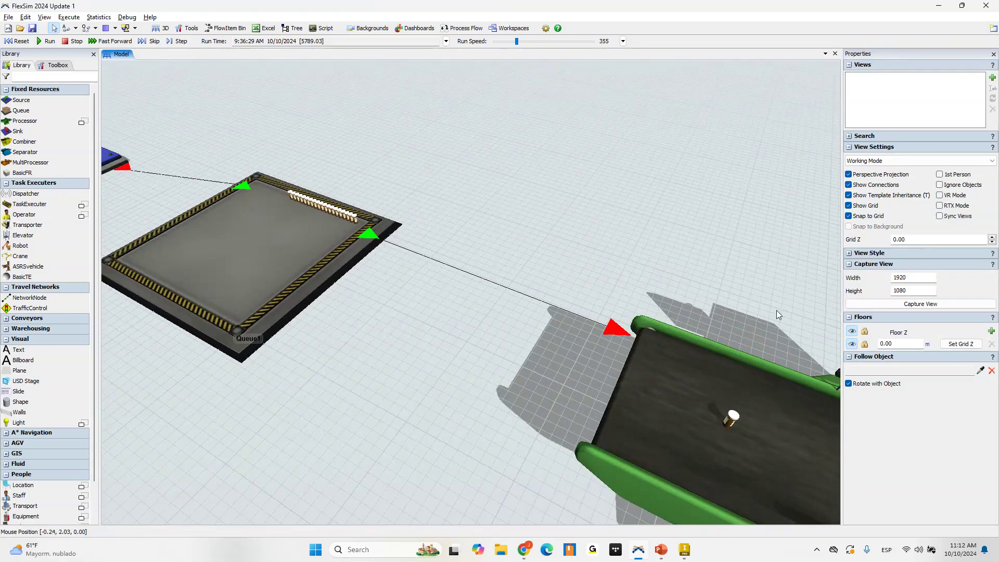
left_click(323, 208)
scroll(509, 225, "down", 5)
left_click(270, 177)
left_click(260, 192)
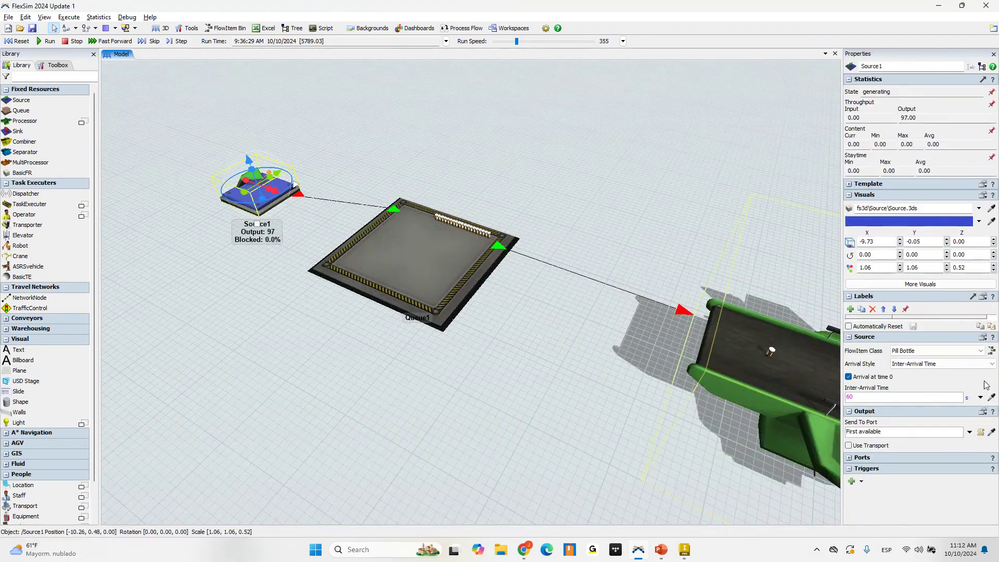
- Add a Full Bottle With Label flowitem from Bottles in the FlowItem Bin
left_click(981, 353)
left_click(980, 353)
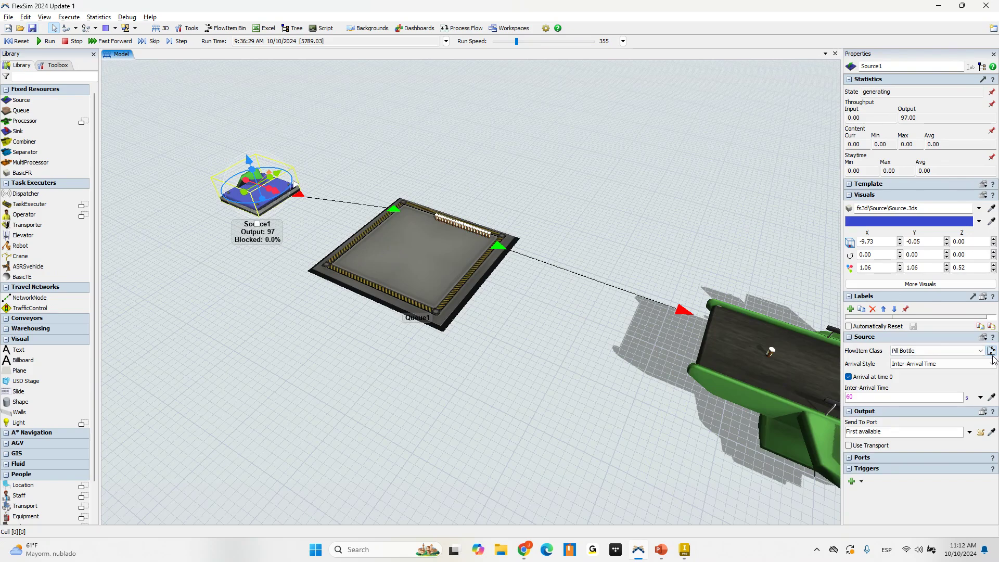
left_click(992, 351)
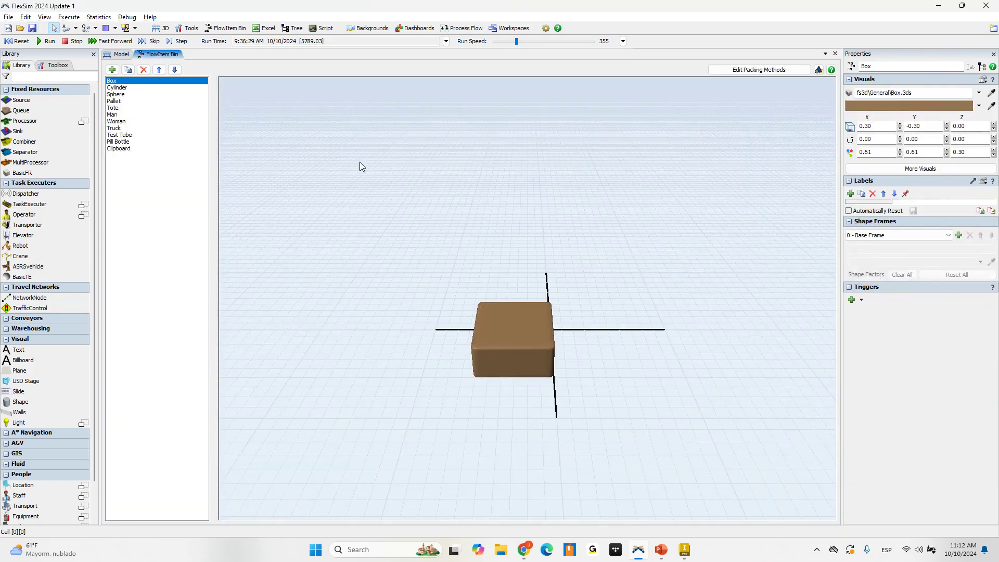
left_click(112, 70)
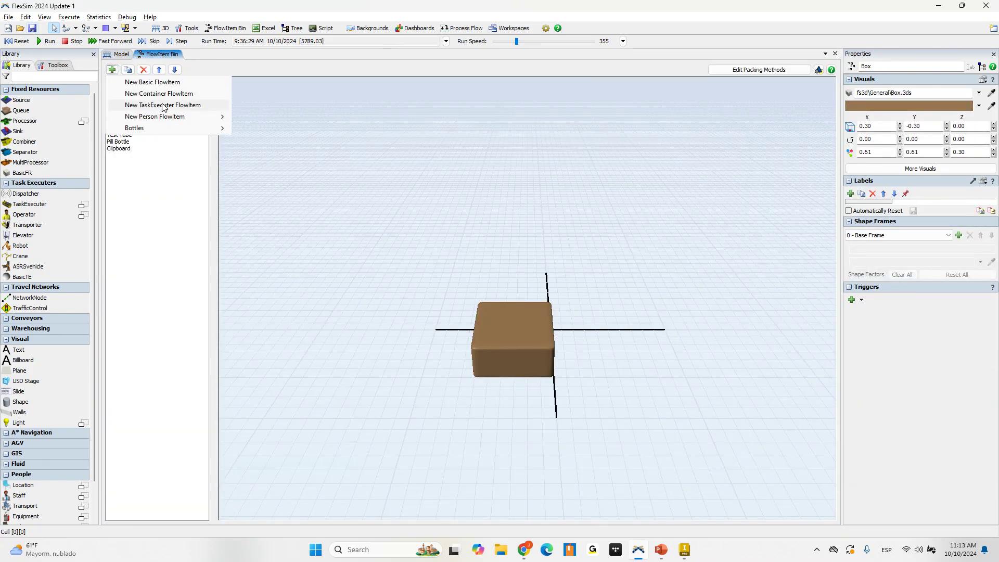
mouse_move(174, 132)
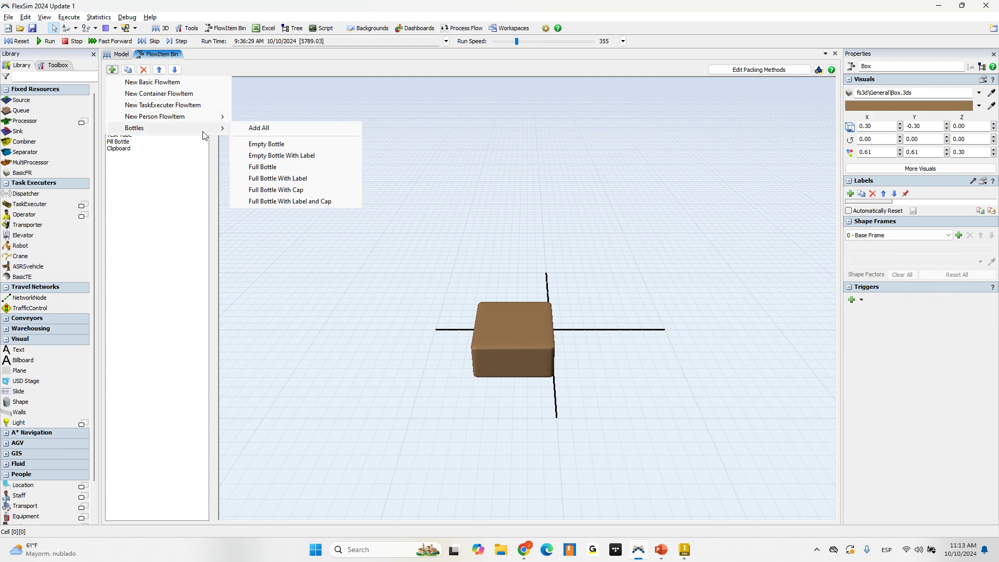
left_click(303, 180)
- Inspect the Full Bottle With Label preview, return to the model, and reselect Source1
left_click(133, 148)
left_click(133, 155)
scroll(624, 396, "up", 5)
scroll(619, 419, "down", 5)
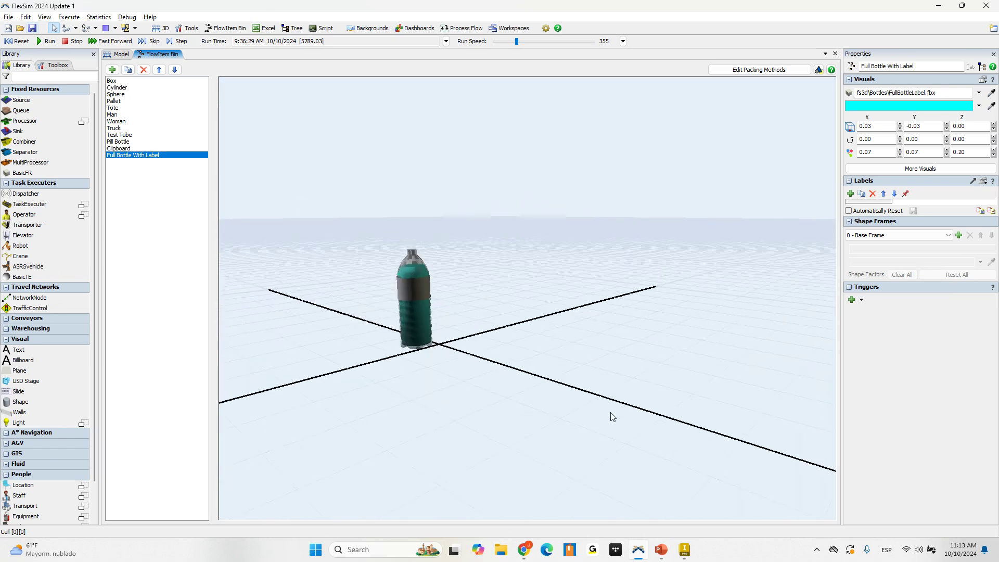
right_click_drag(614, 418, 666, 298)
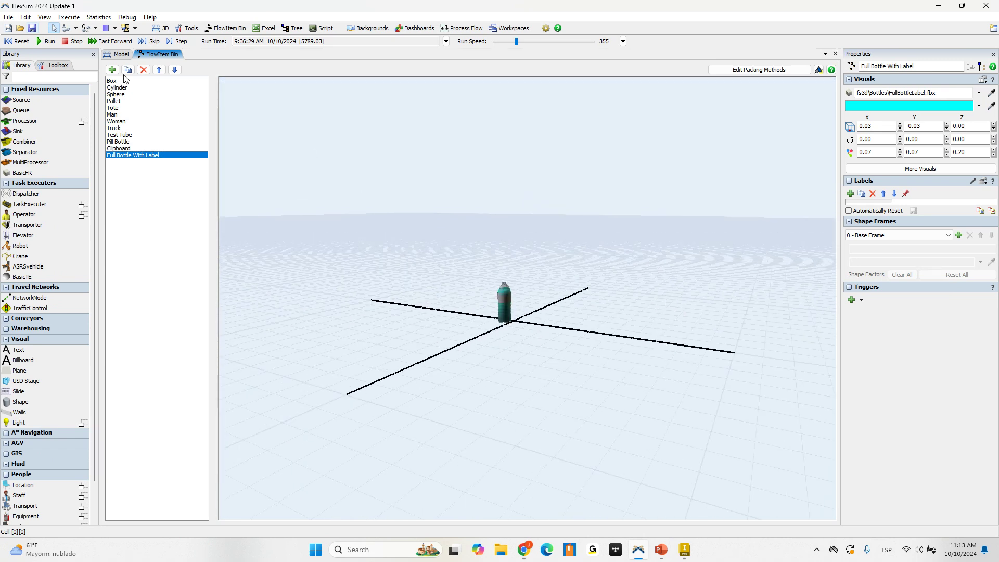
left_click(117, 57)
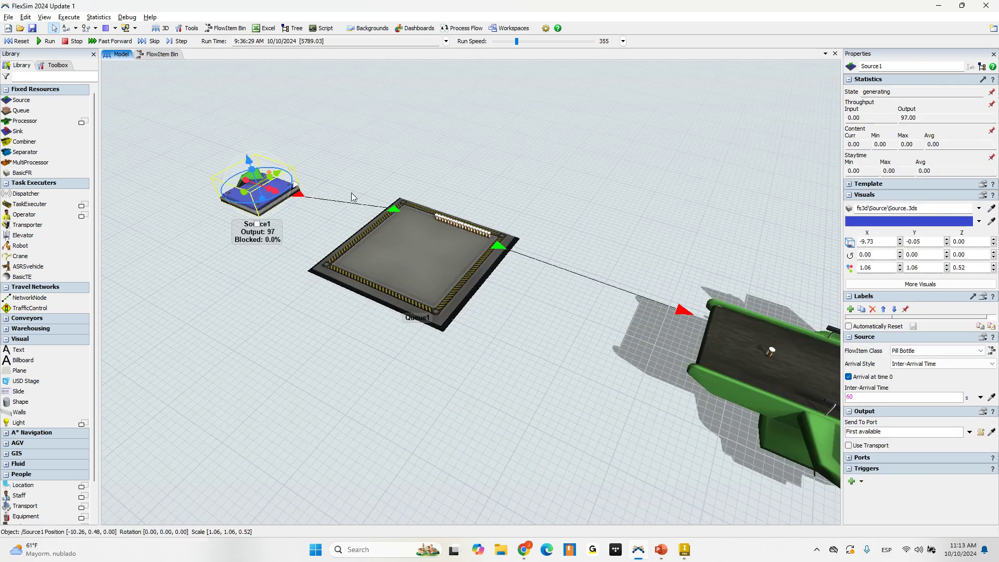
left_click(351, 193)
left_click(267, 189)
- Switch Source1 to Full Bottle With Label items and restart the model from zero
left_click(932, 351)
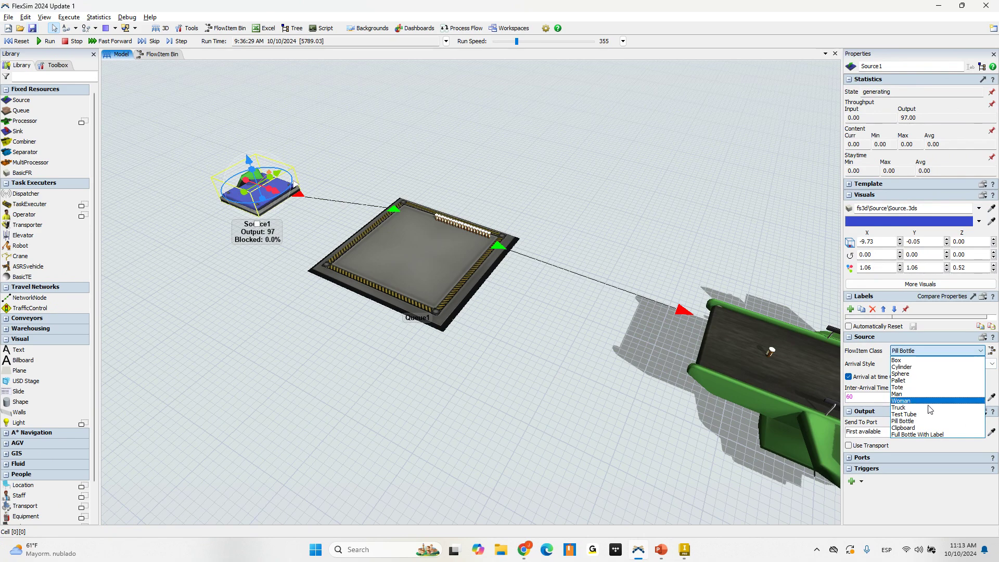
left_click(933, 434)
left_click(18, 41)
left_click(47, 41)
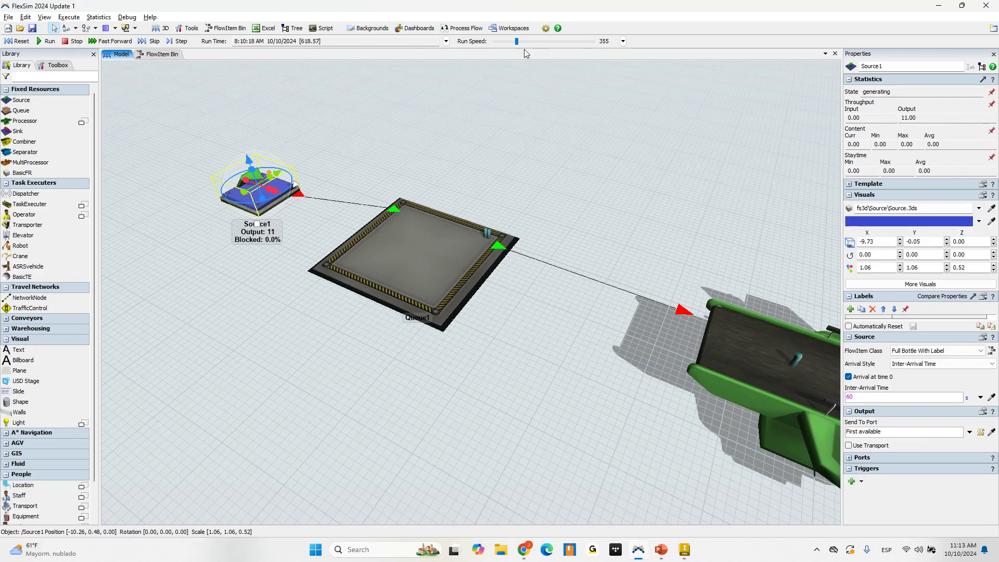
- Slow the run speed to 106 and view along the line as bottles queue in Queue1
left_click_drag(517, 41, 511, 41)
scroll(481, 226, "up", 5)
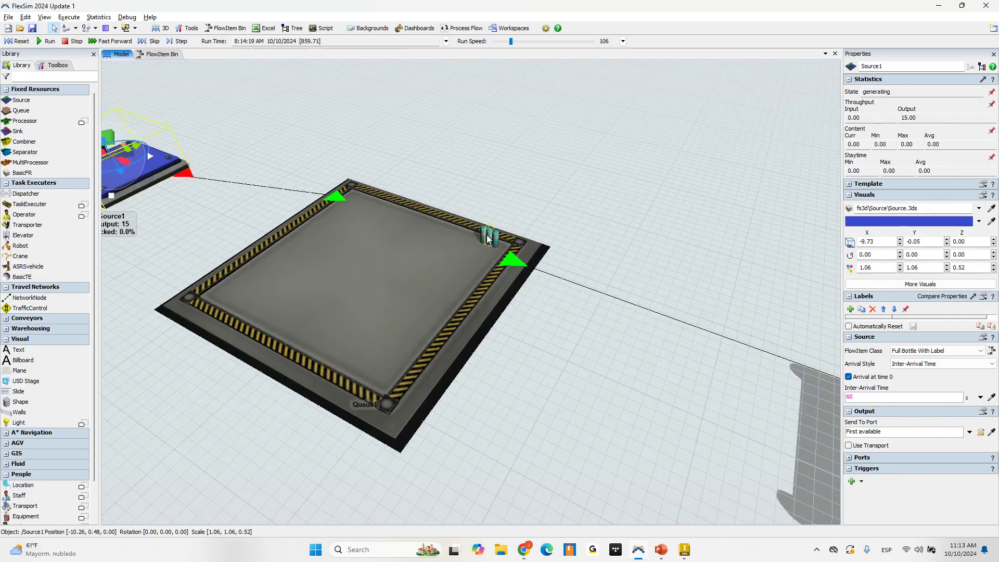
scroll(488, 235, "down", 5)
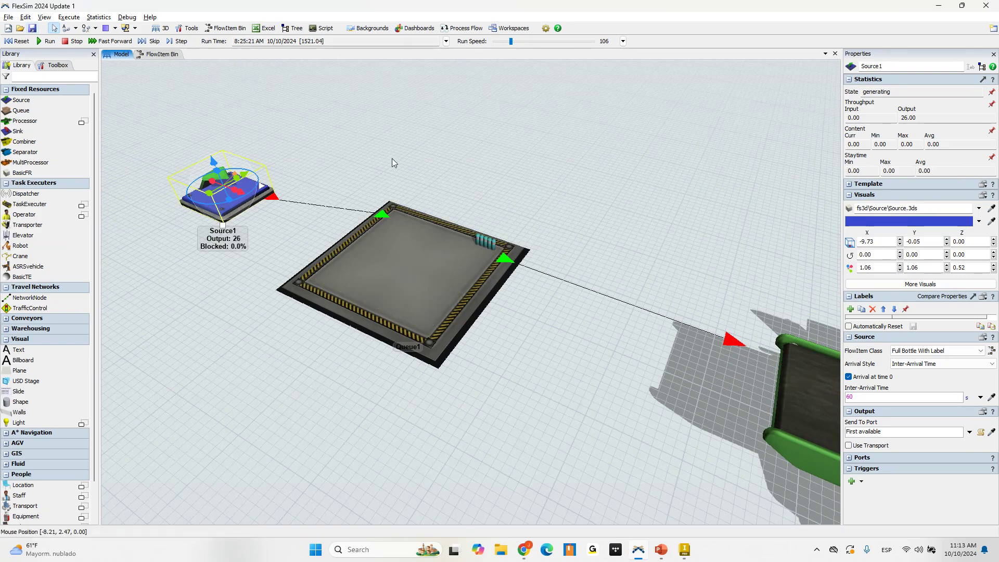
left_click_drag(392, 158, 409, 161)
scroll(337, 176, "down", 4)
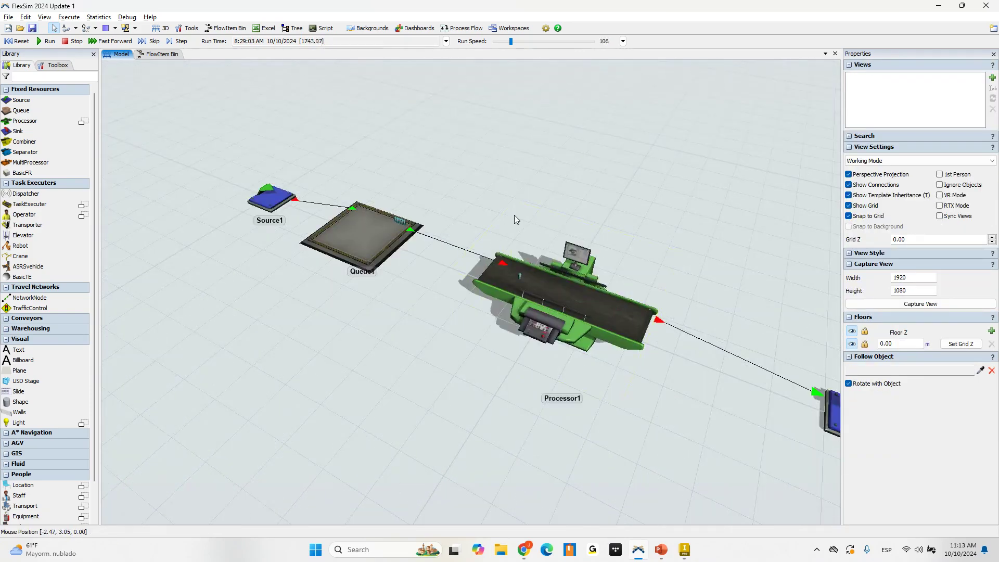
right_click_drag(443, 195, 361, 247)
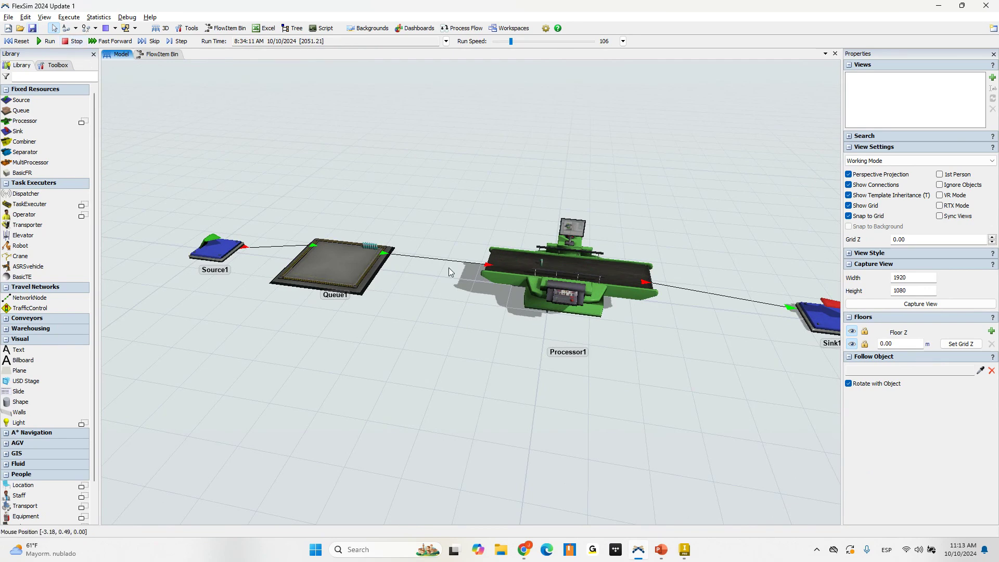
scroll(380, 238, "up", 3)
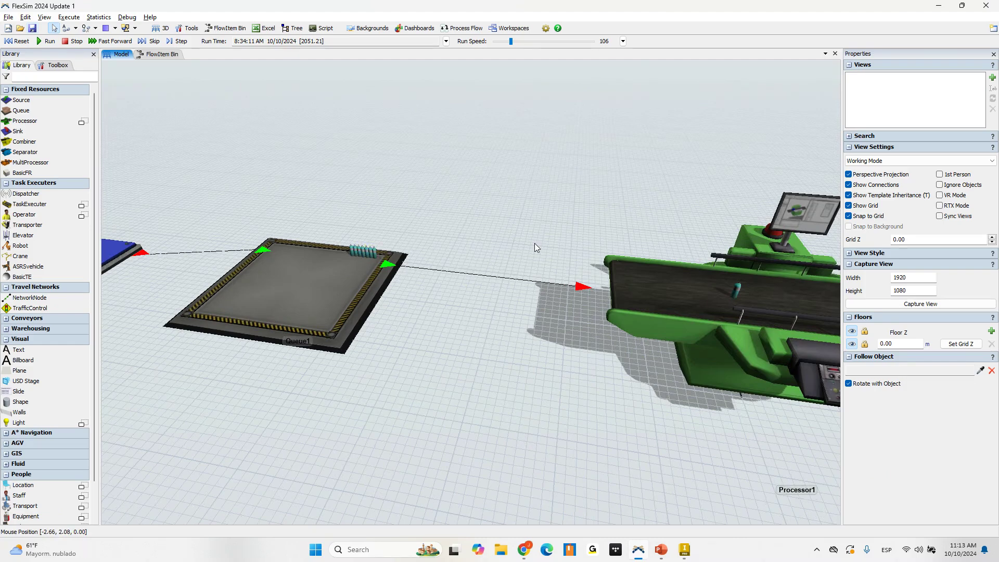
scroll(536, 243, "down", 5)
scroll(557, 232, "up", 4)
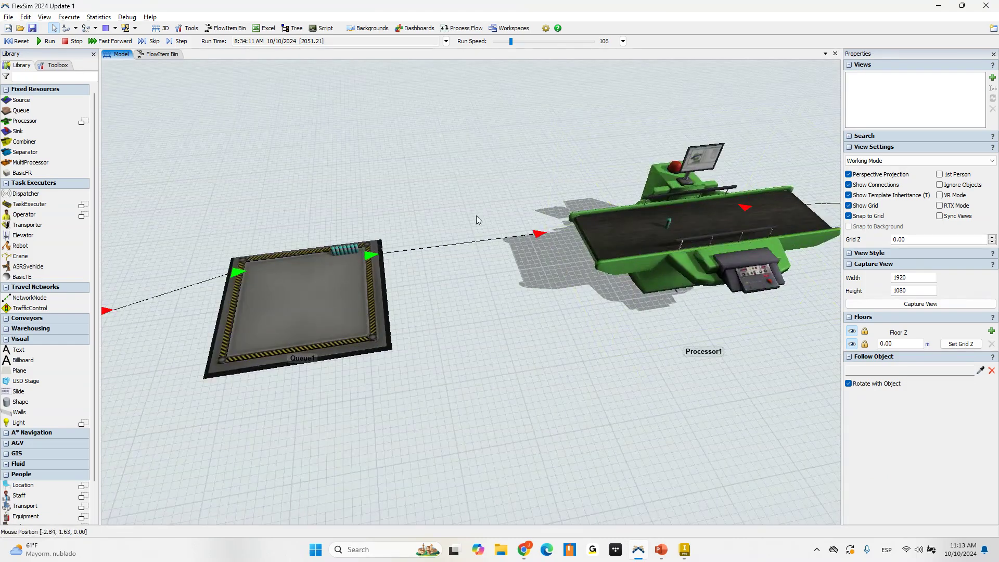
scroll(480, 214, "down", 2)
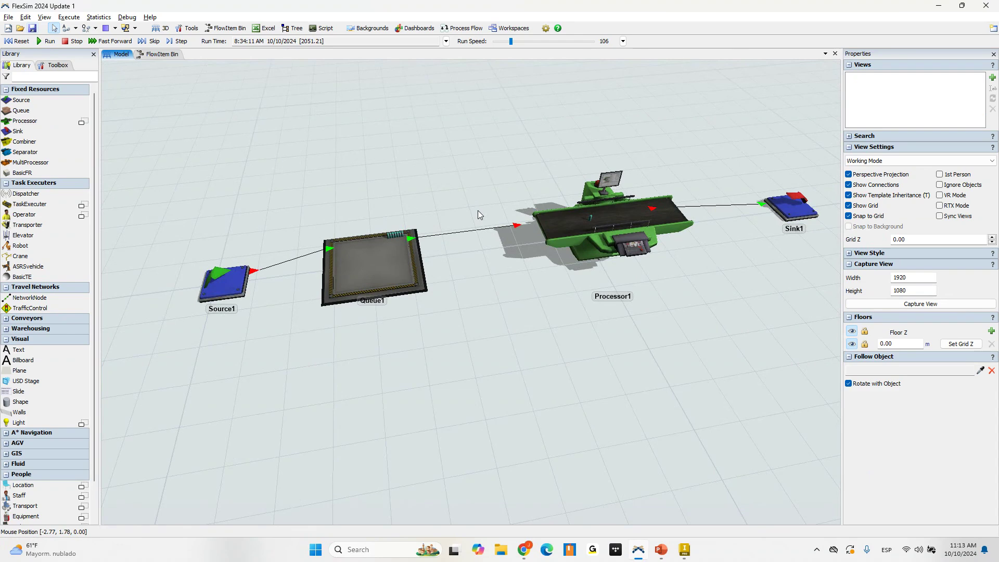
- Set Source1's FlowItem Class to Man
left_click(223, 278)
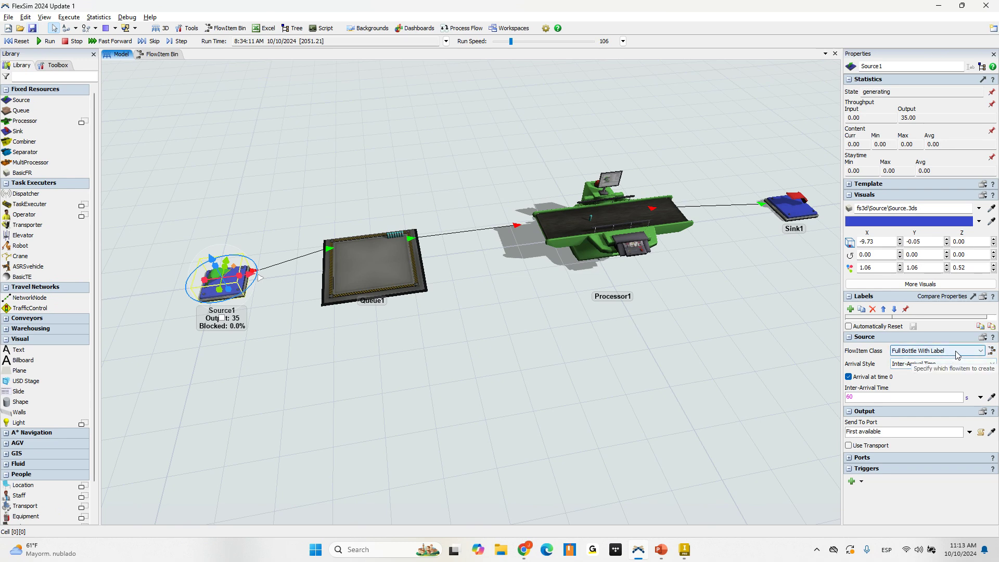
left_click(976, 359)
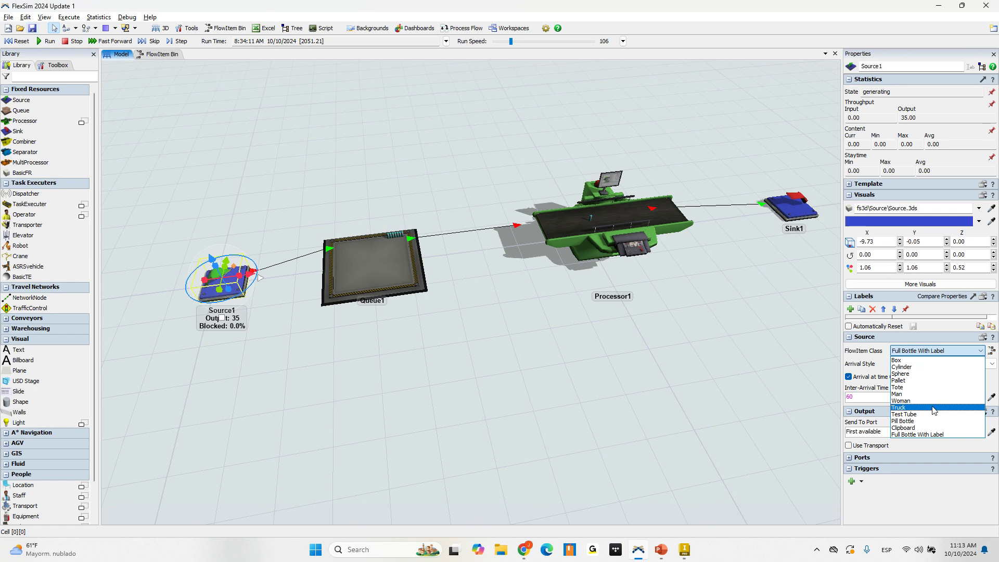
left_click(931, 396)
right_click_drag(555, 208, 489, 167)
- Run the model to watch the Man figures, then stop and reset it to time zero
left_click(21, 41)
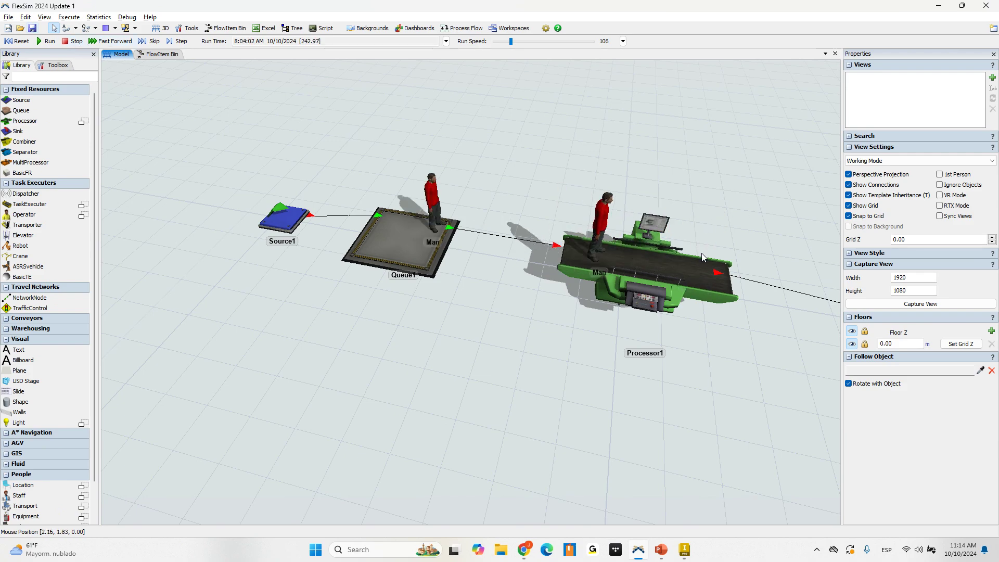
scroll(694, 261, "up", 5)
scroll(662, 251, "down", 3)
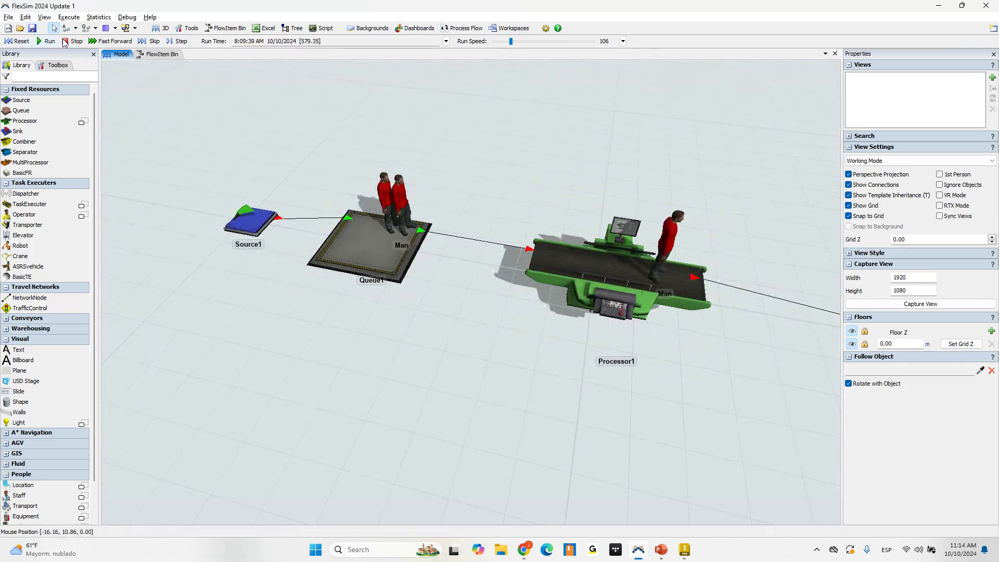
left_click(617, 265)
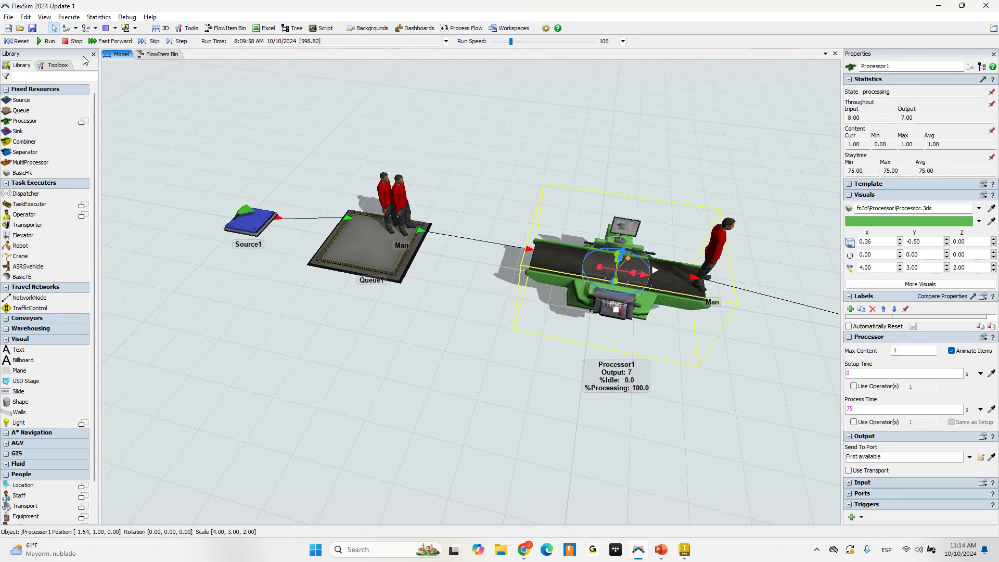
left_click(73, 41)
left_click(18, 41)
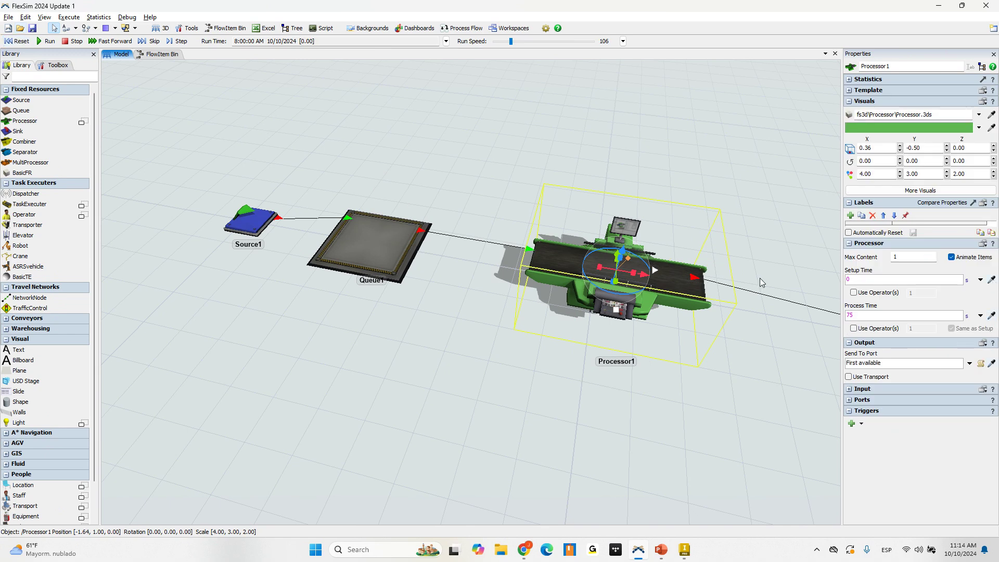
left_click(663, 159)
left_click(694, 277)
- Apply the Big_table_m model from the Desktop's 3D Models folder as Processor1's 3D shape
left_click(980, 115)
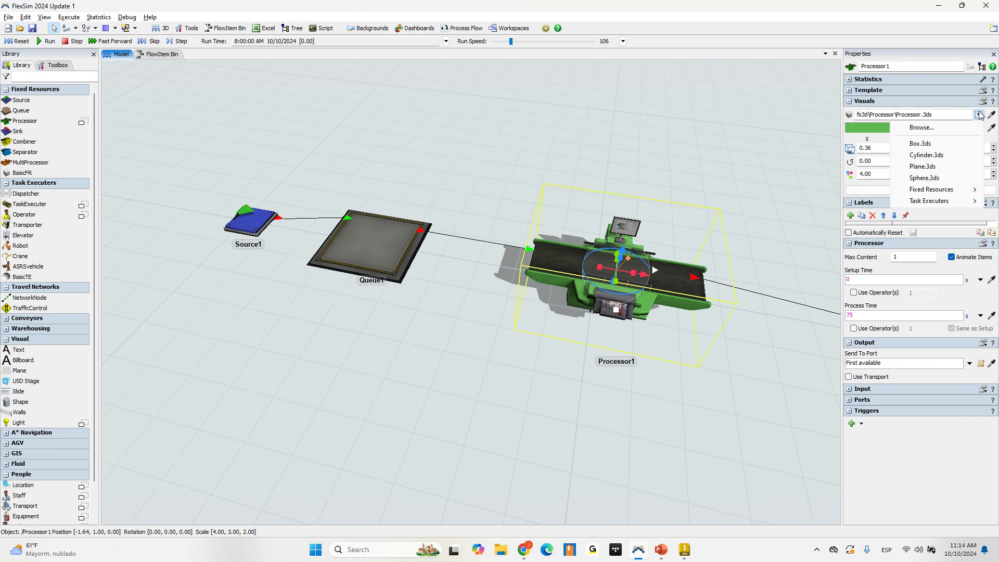
left_click(945, 128)
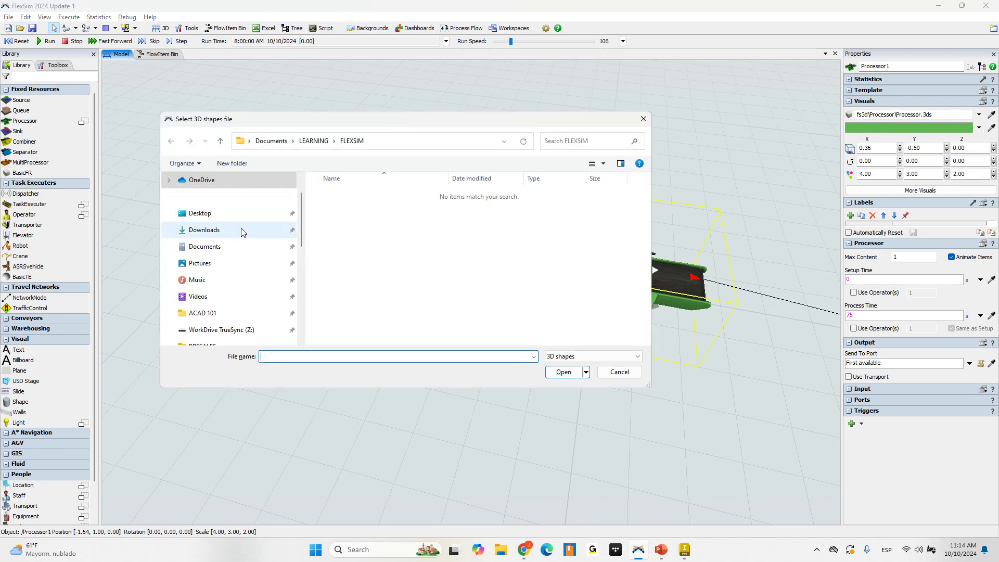
left_click(285, 213)
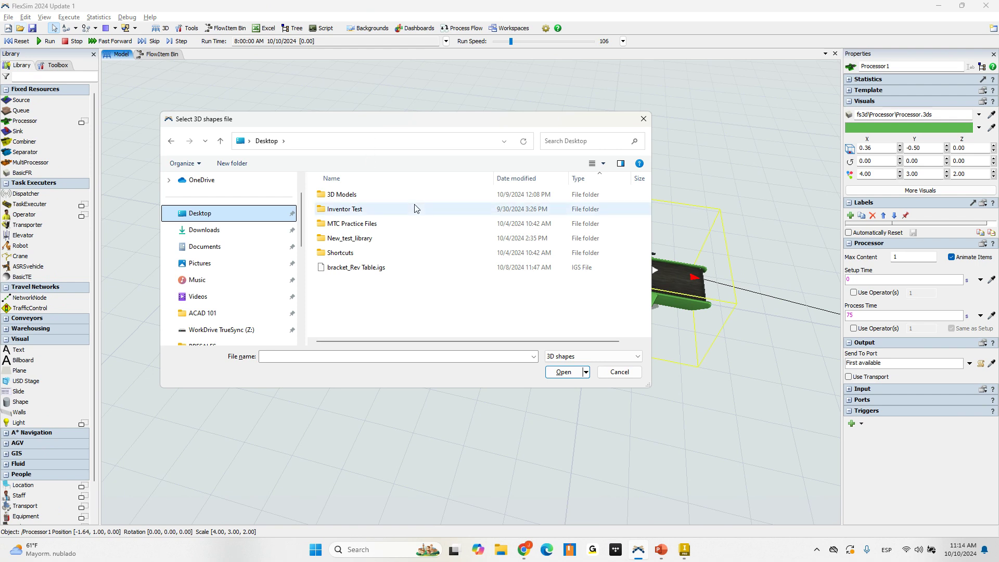
double_click(344, 194)
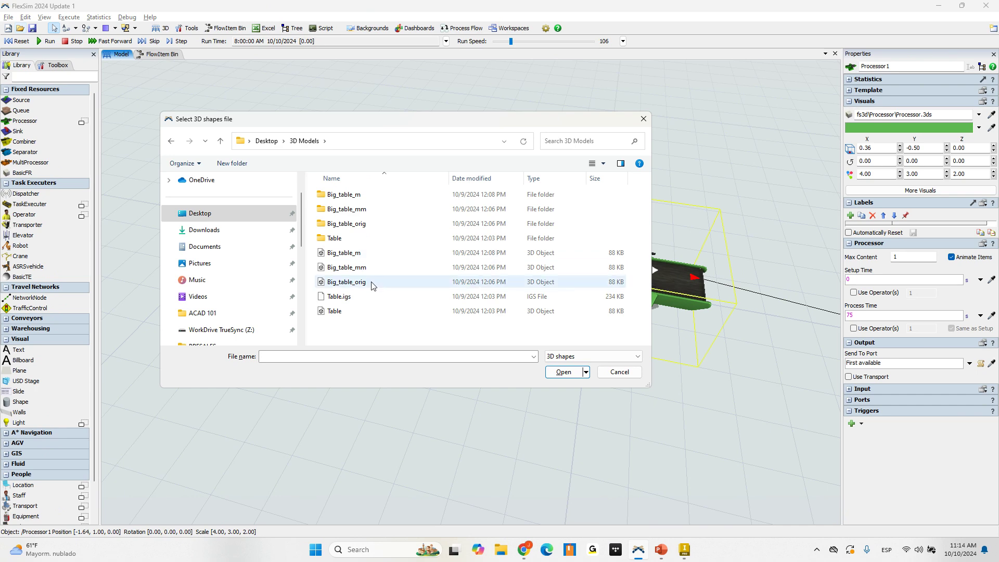
double_click(361, 255)
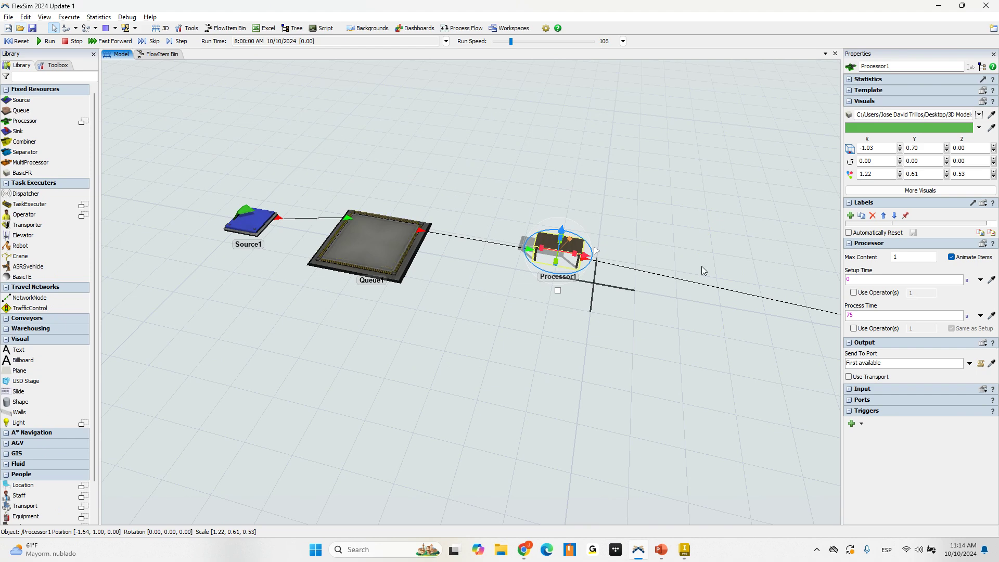
- Rotate Processor1's table to -90 degrees about Z
scroll(560, 247, "down", 2)
scroll(563, 246, "up", 2)
scroll(563, 247, "up", 2)
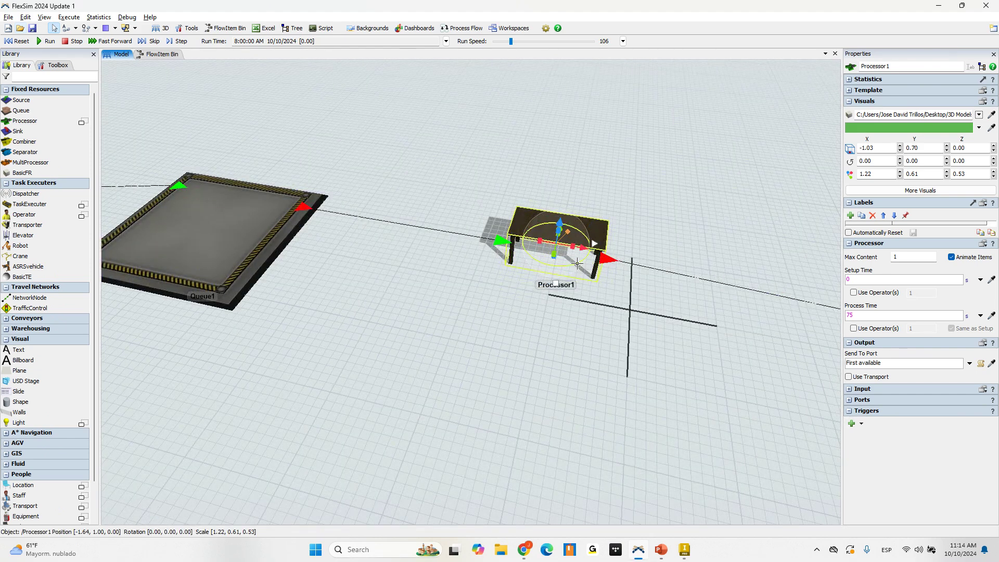
left_click_drag(582, 263, 554, 259)
right_click_drag(497, 260, 526, 260)
left_click(479, 238)
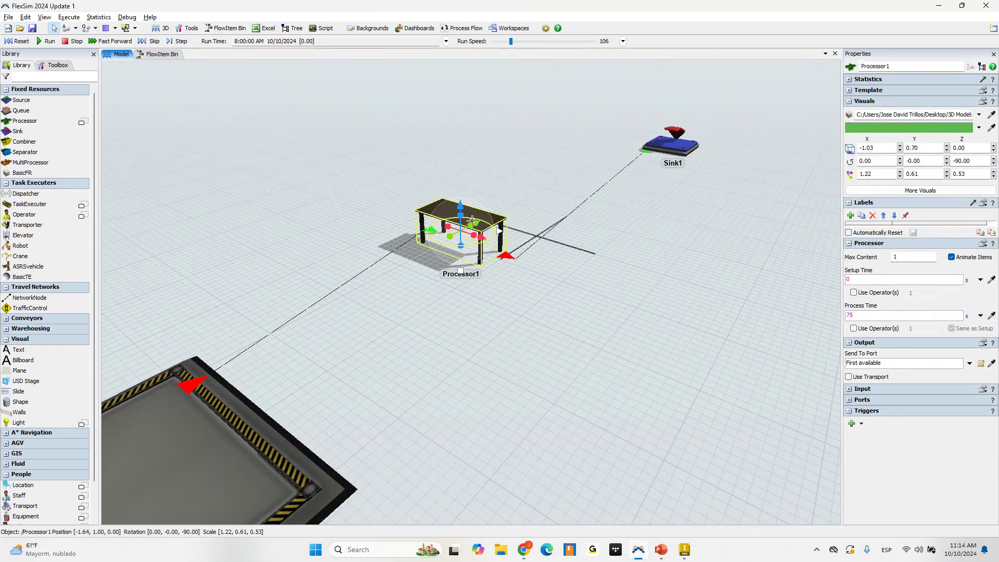
- Stretch the table lengthwise to scale 1.90 and run the model
scroll(472, 222, "up", 3)
left_click_drag(472, 232, 524, 234)
scroll(524, 233, "down", 5)
left_click(524, 233)
right_click_drag(524, 234, 553, 346)
scroll(553, 346, "down", 2)
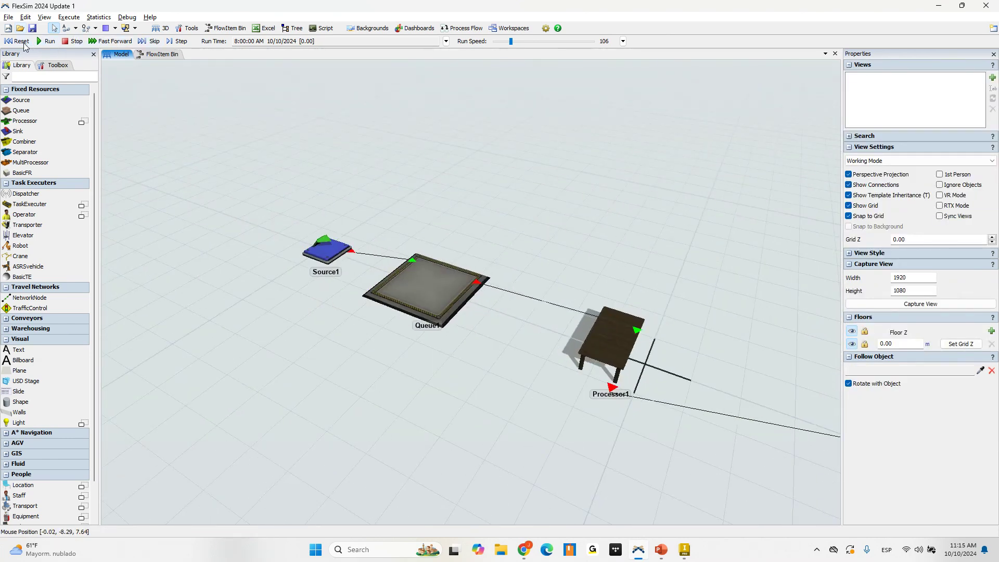
left_click(49, 41)
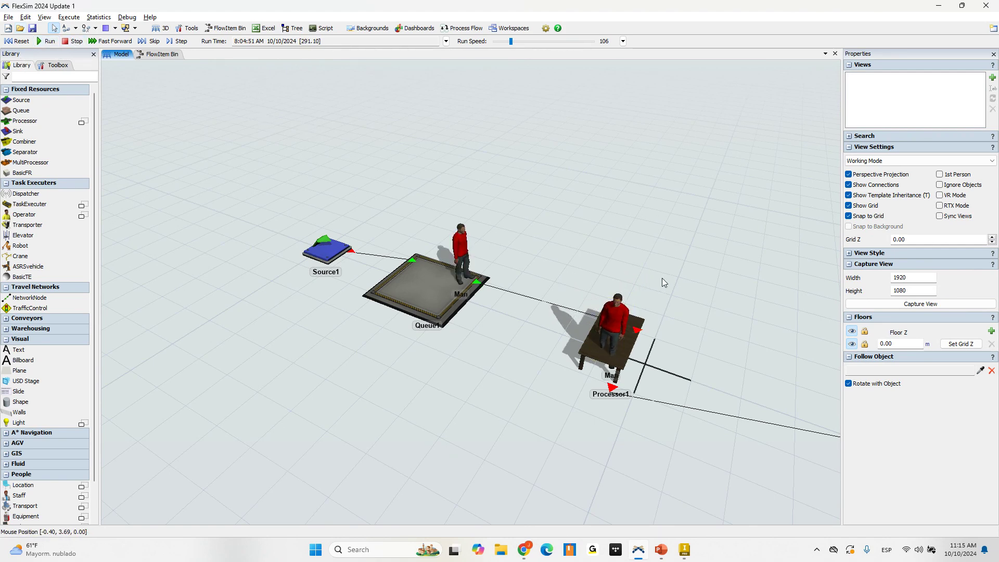
- Turn off Animate Items on Processor1, then reset and rerun the model
left_click(631, 338)
left_click(951, 351)
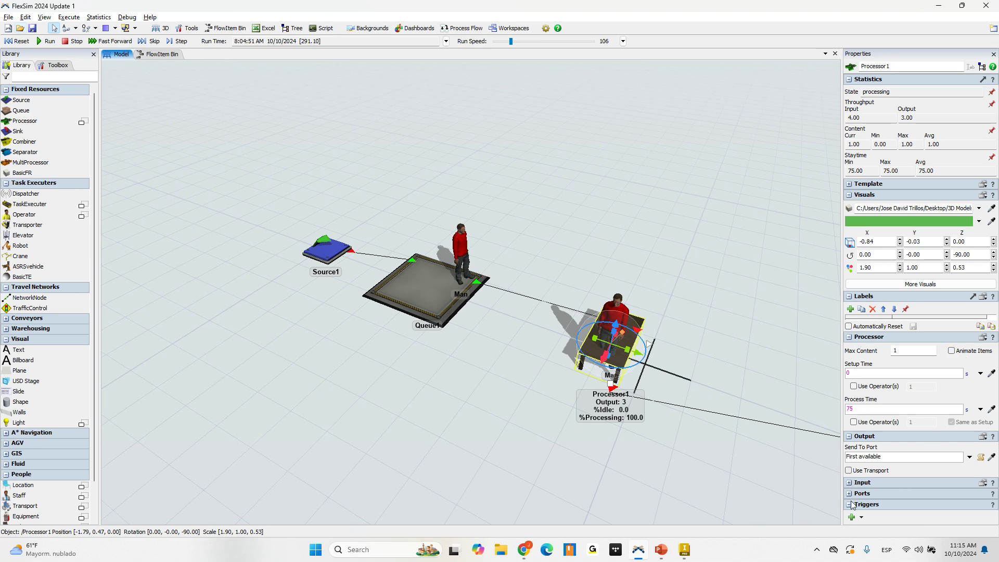
left_click(862, 517)
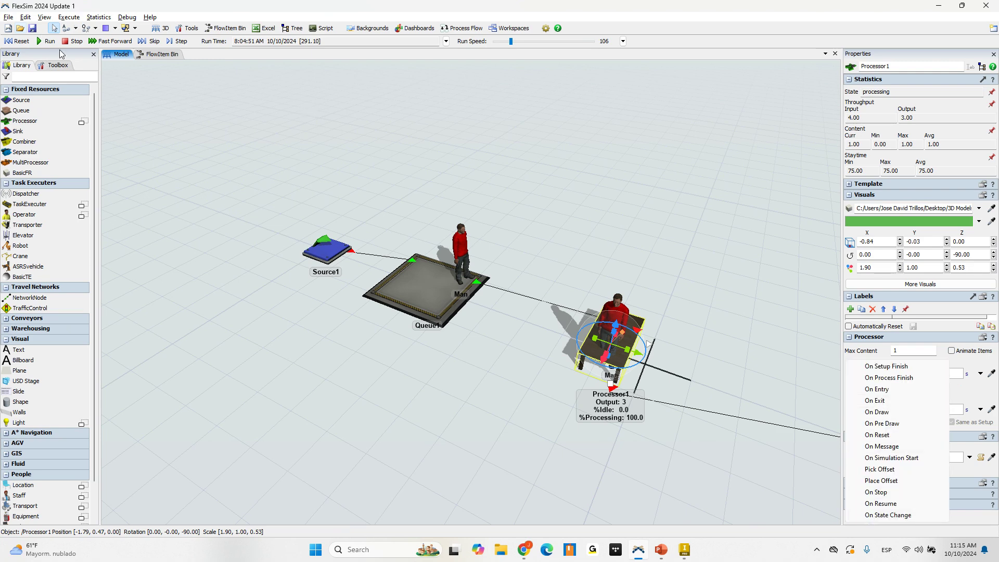
left_click(18, 41)
left_click(48, 43)
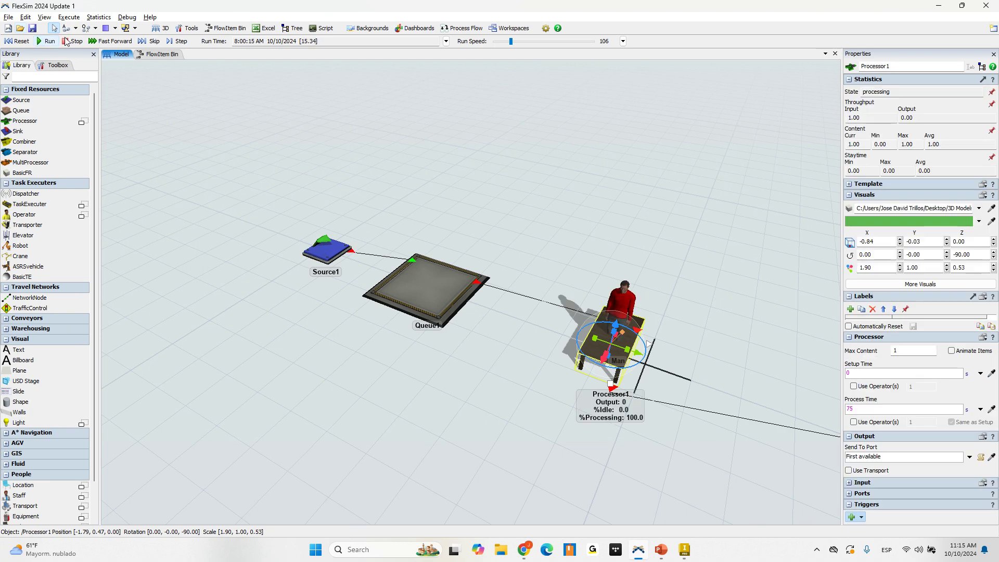
left_click(673, 320)
right_click_drag(673, 319, 603, 188)
scroll(604, 188, "up", 5)
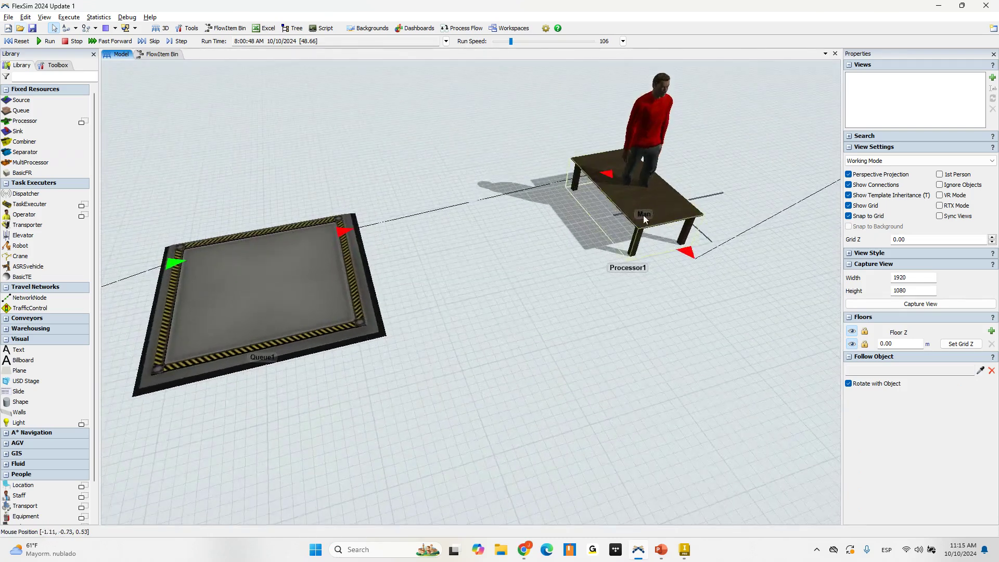
- Add an On Entry trigger to Processor1
left_click(644, 214)
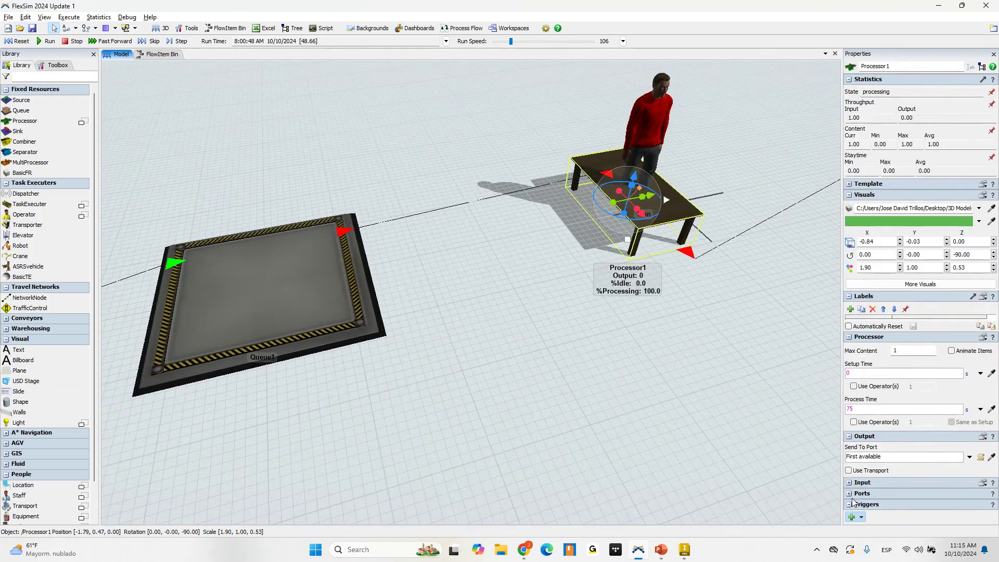
left_click(852, 517)
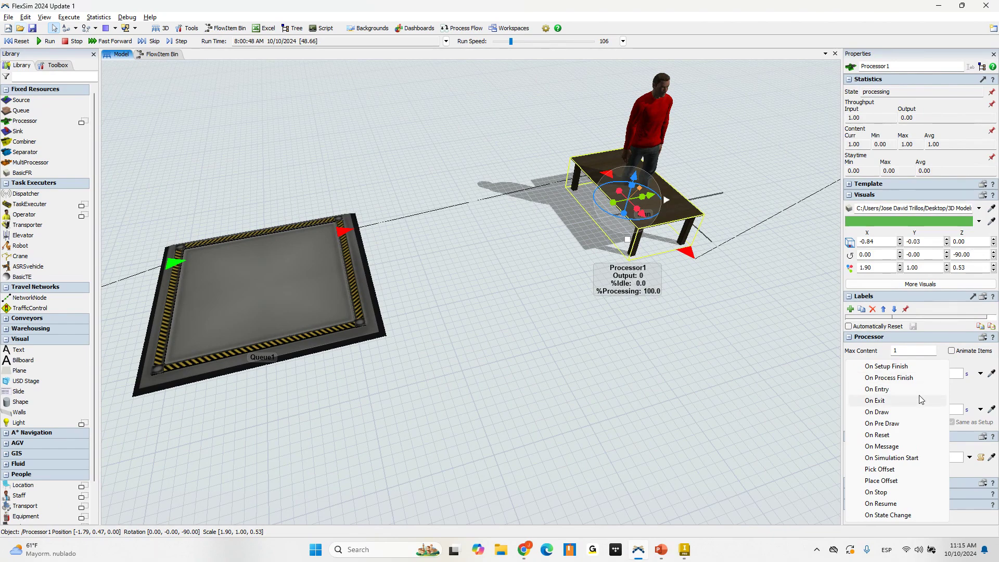
left_click(899, 393)
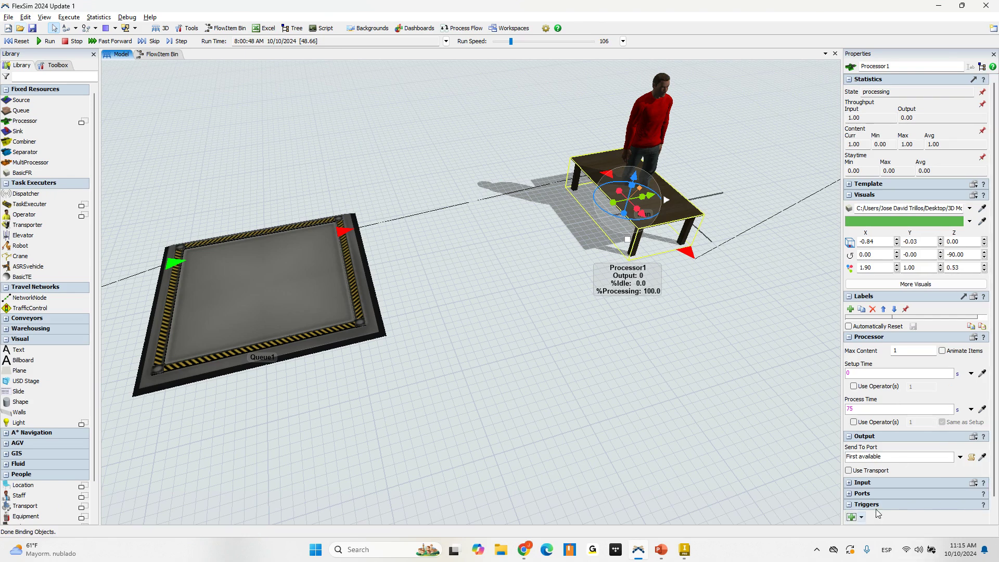
scroll(937, 514, "down", 1)
- Add a Set Location action to Processor1's On Entry trigger
left_click(951, 518)
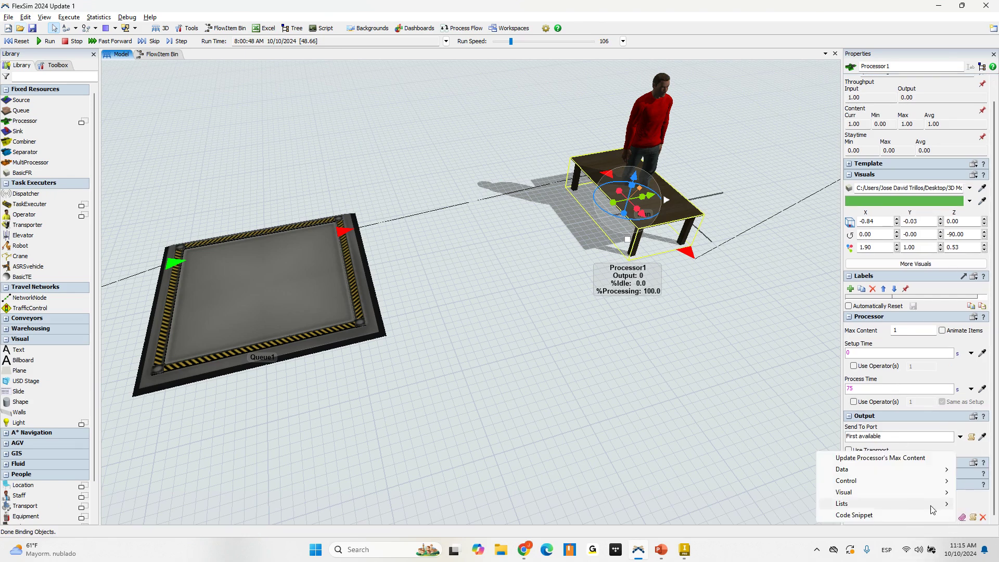
mouse_move(849, 495)
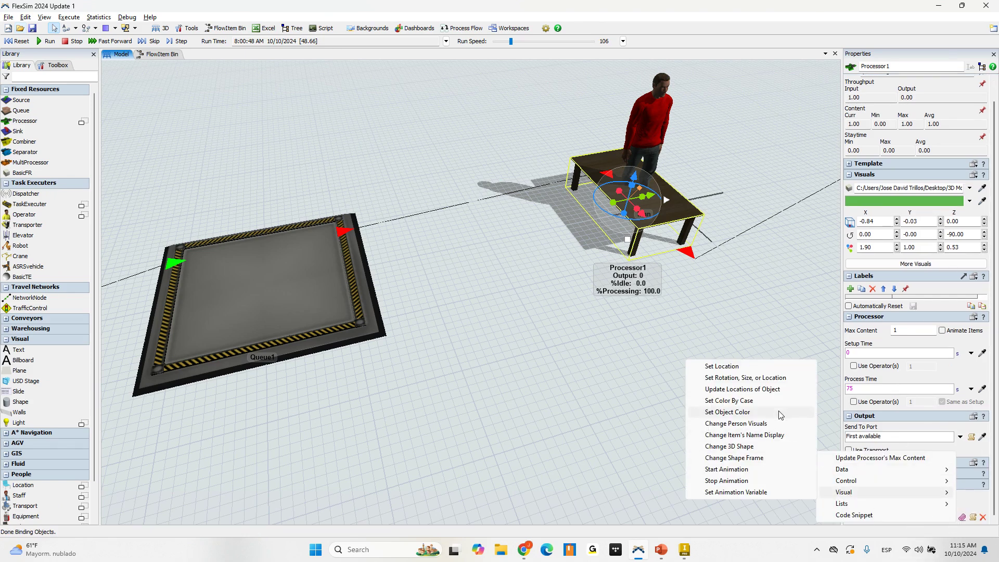
left_click(728, 367)
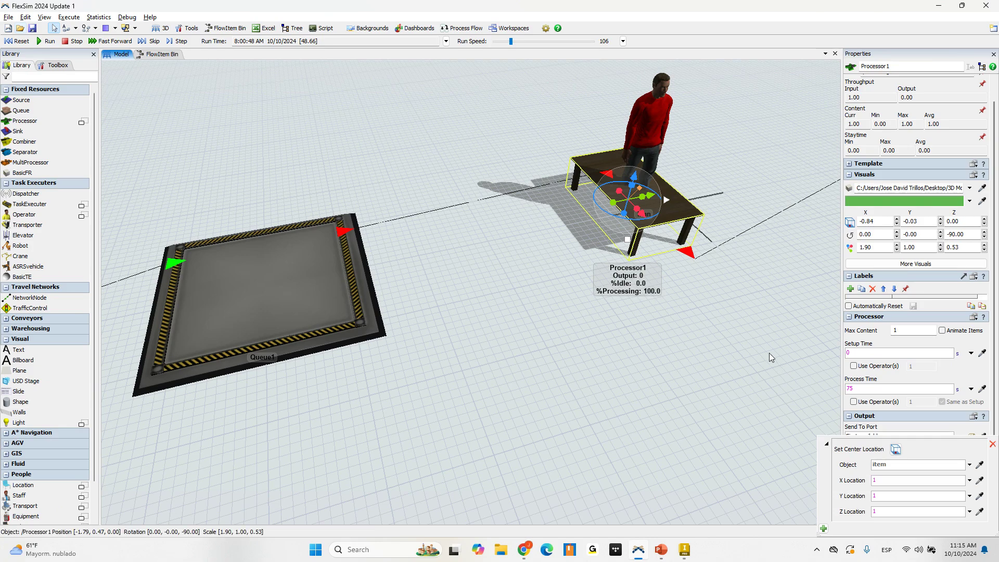
left_click(744, 333)
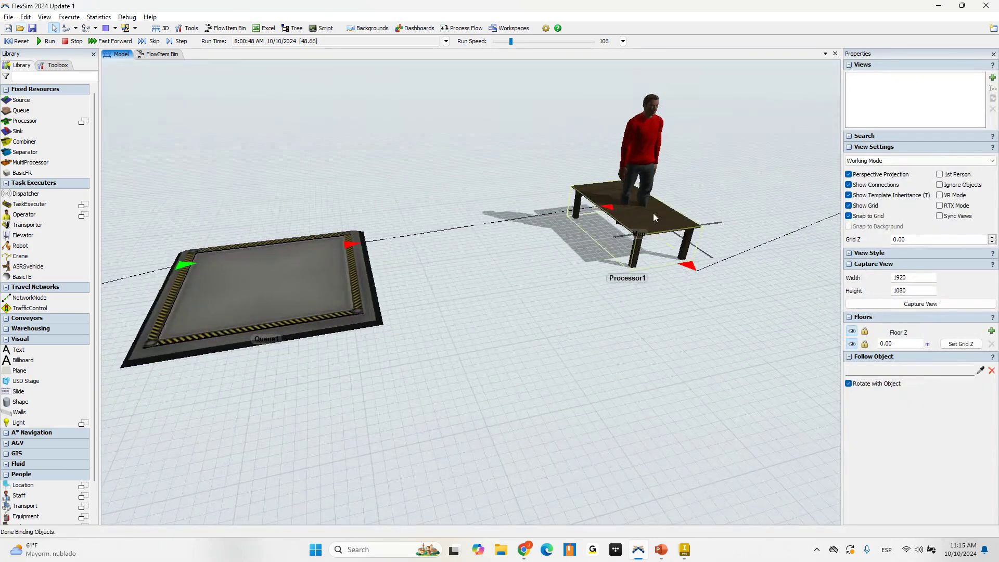
left_click(653, 213)
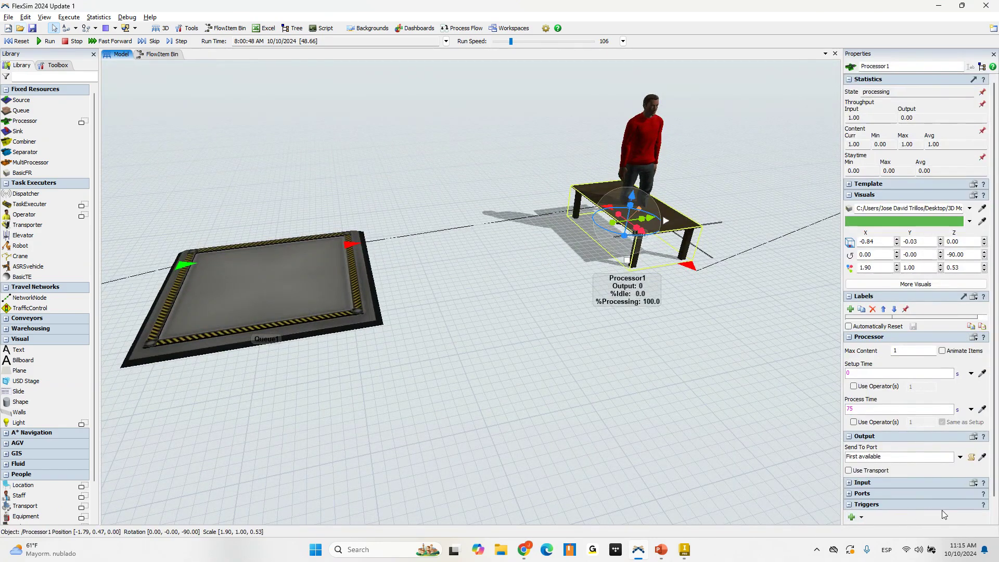
- Set the location's Y value to -1.5, then reset and run the model
left_click(994, 521)
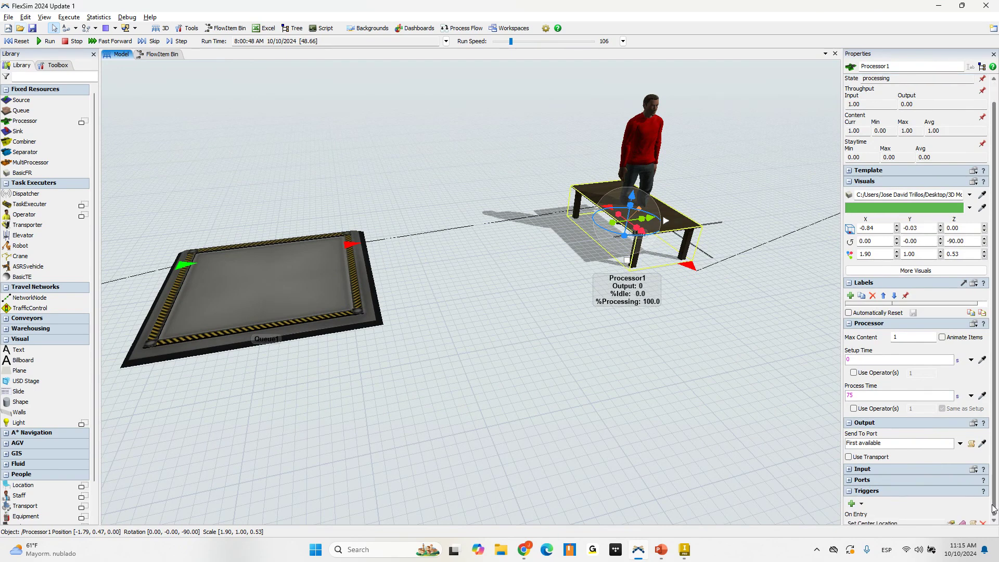
scroll(994, 509, "down", 1)
left_click(951, 517)
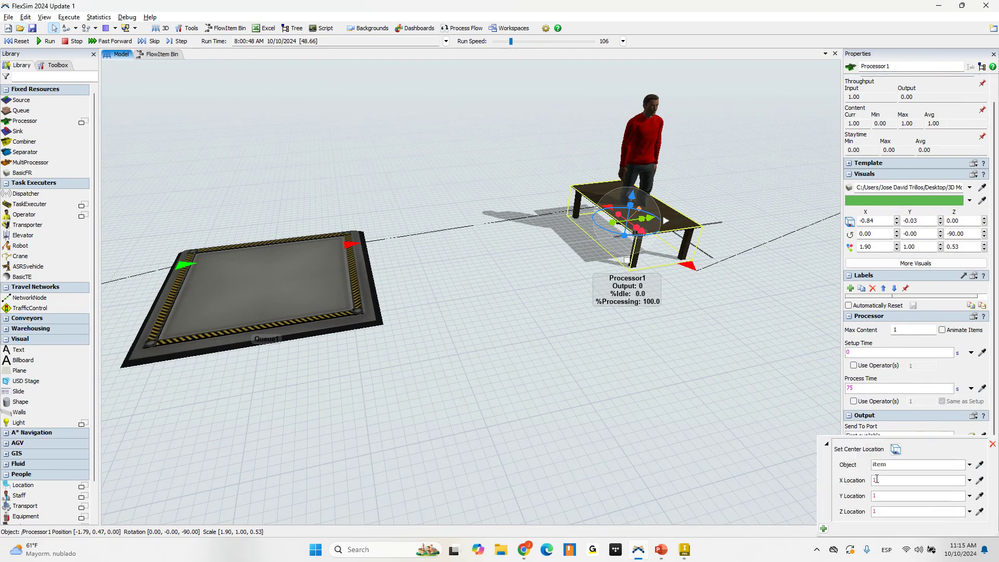
left_click(889, 496)
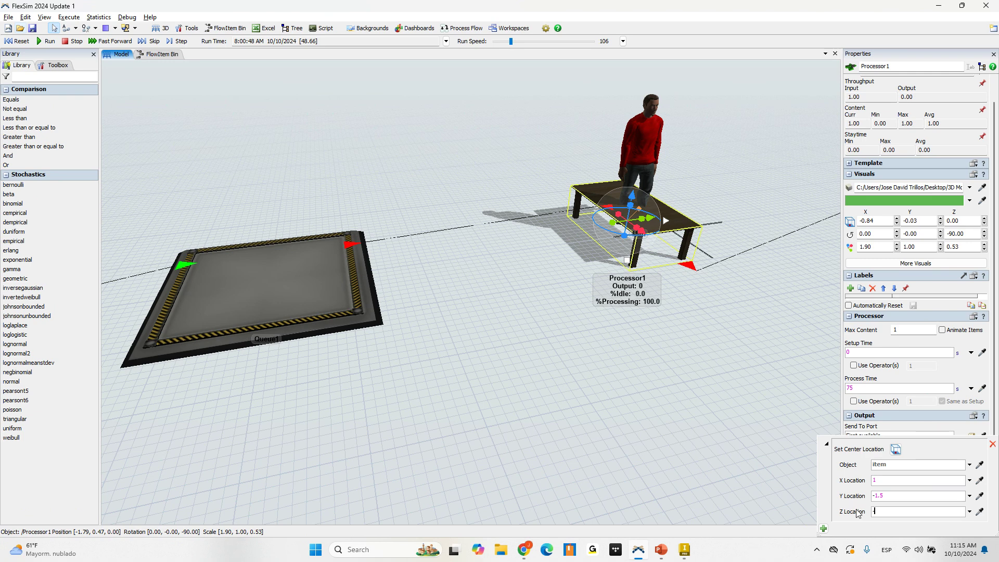
left_click(852, 407)
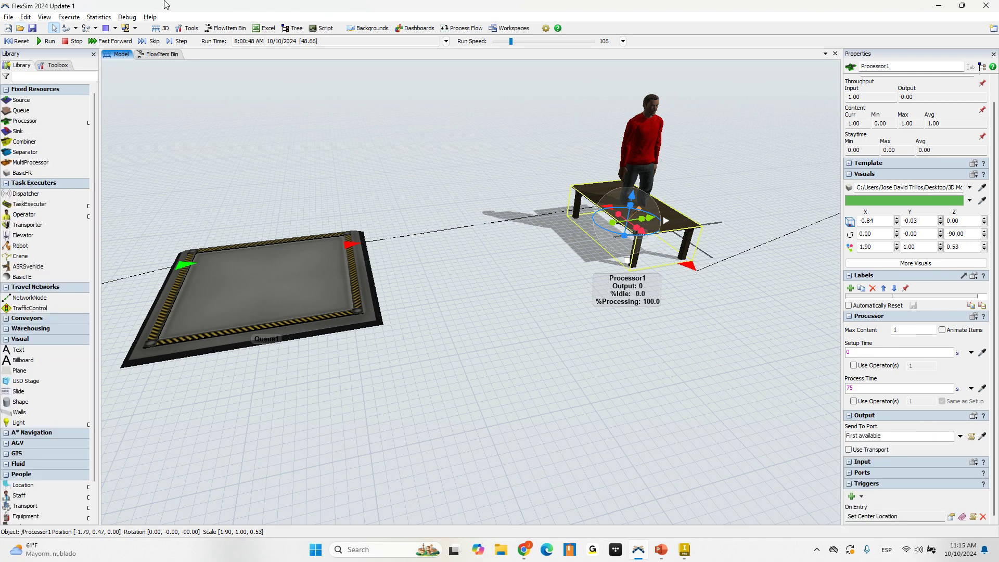
left_click(10, 41)
left_click(49, 42)
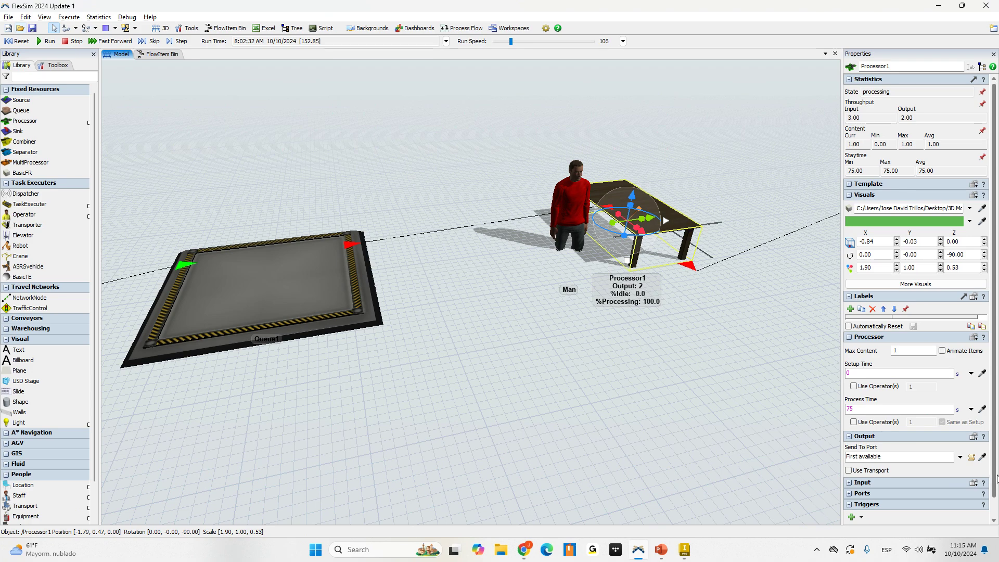
- Change the location's Z value to 0, then reset and rerun the model
scroll(996, 478, "down", 2)
left_click(884, 499)
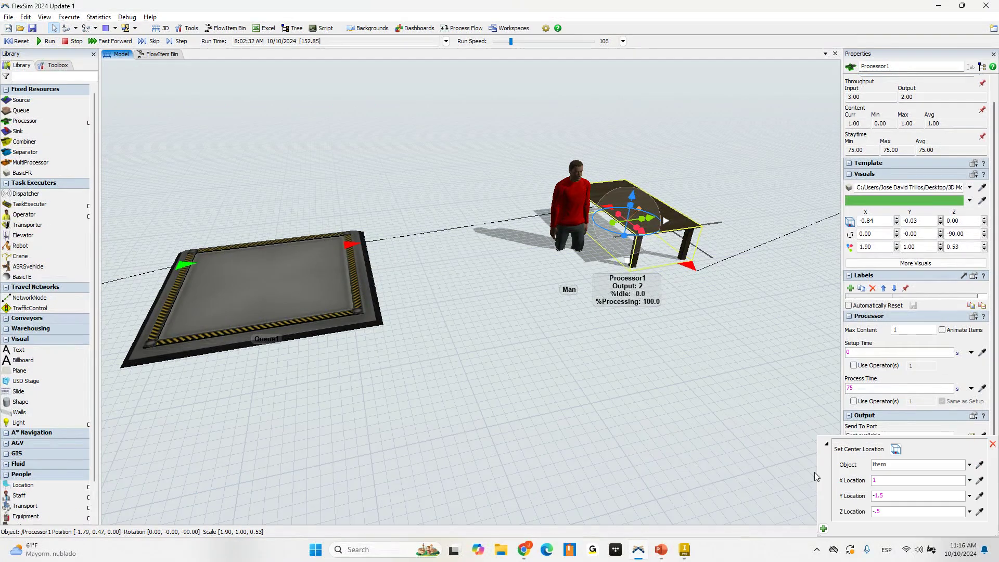
double_click(879, 512)
type("0")
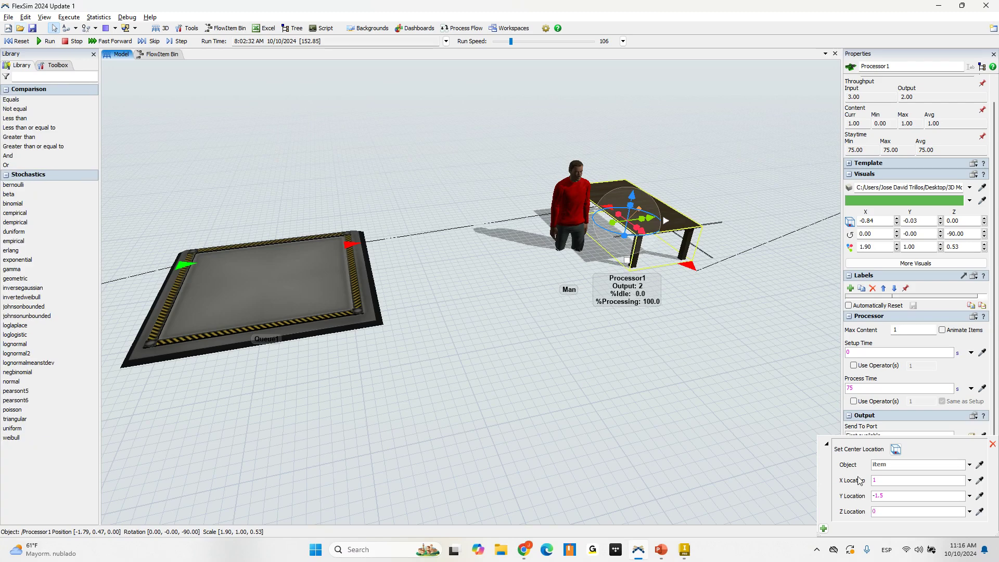
left_click(789, 389)
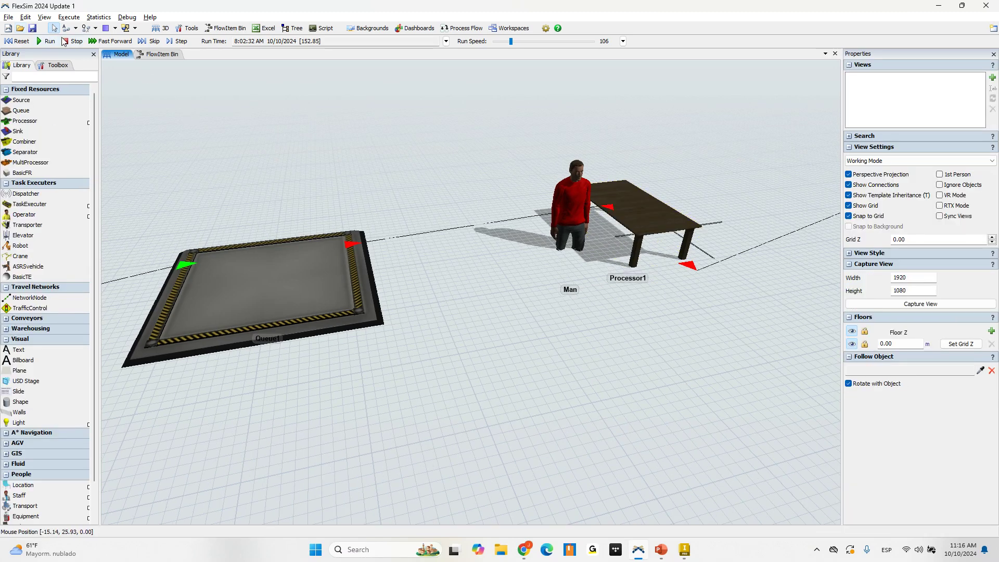
left_click(17, 41)
left_click(47, 41)
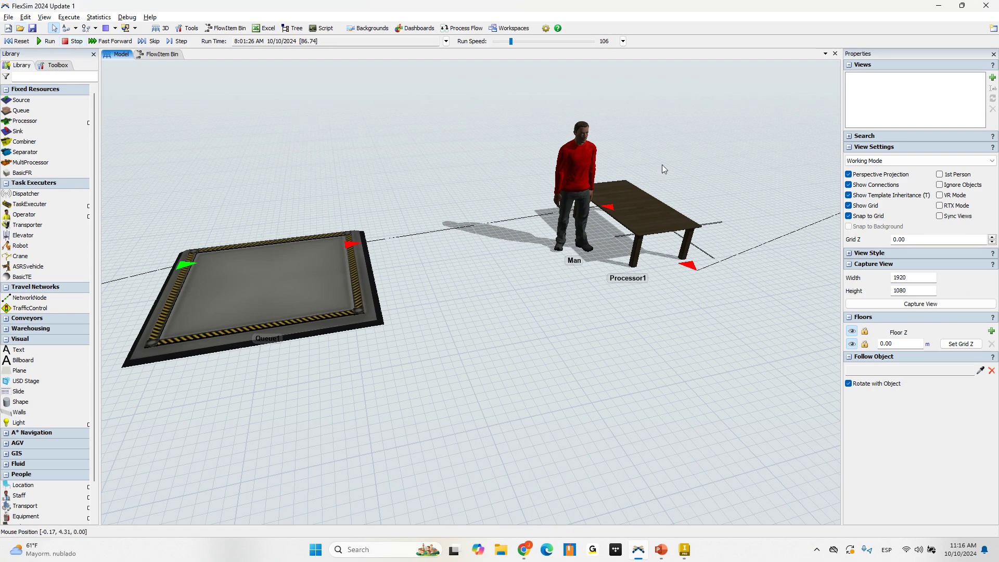
- Orbit and zoom around the running model, then select Source1 to show its properties
right_click_drag(662, 169, 526, 167)
scroll(683, 274, "down", 5)
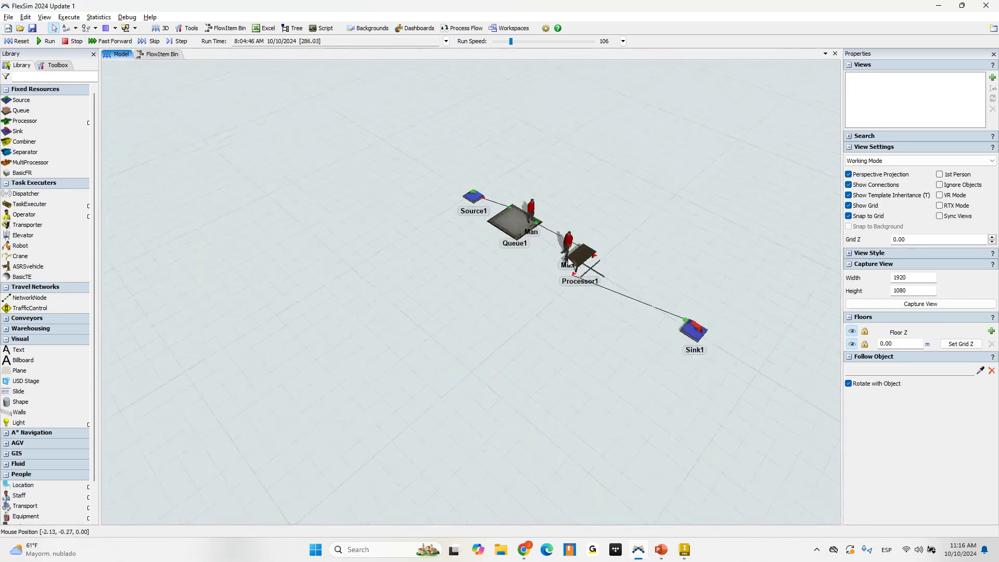
scroll(633, 236, "up", 3)
right_click_drag(633, 236, 382, 182)
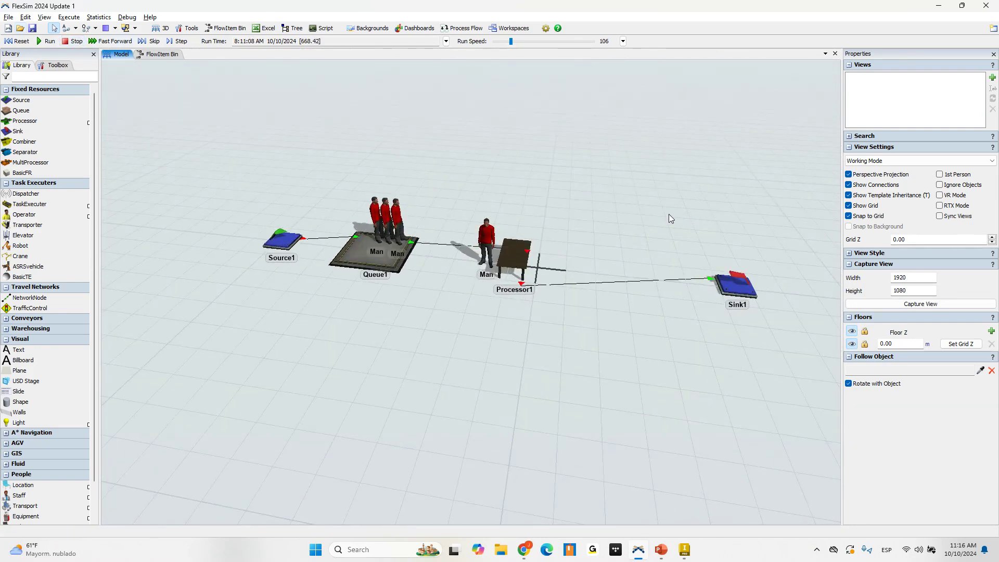
scroll(492, 273, "up", 5)
scroll(518, 242, "up", 3)
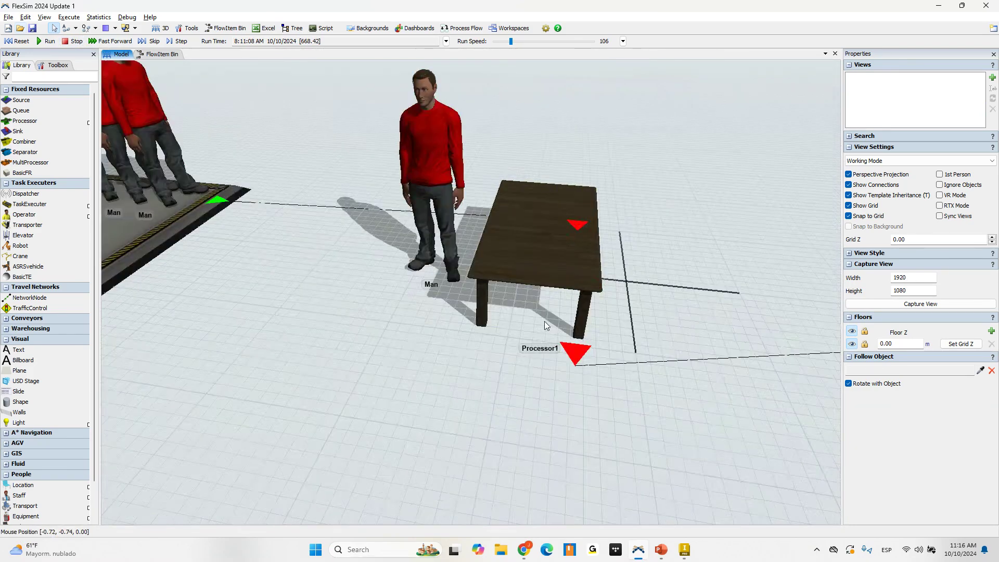
scroll(544, 321, "down", 3)
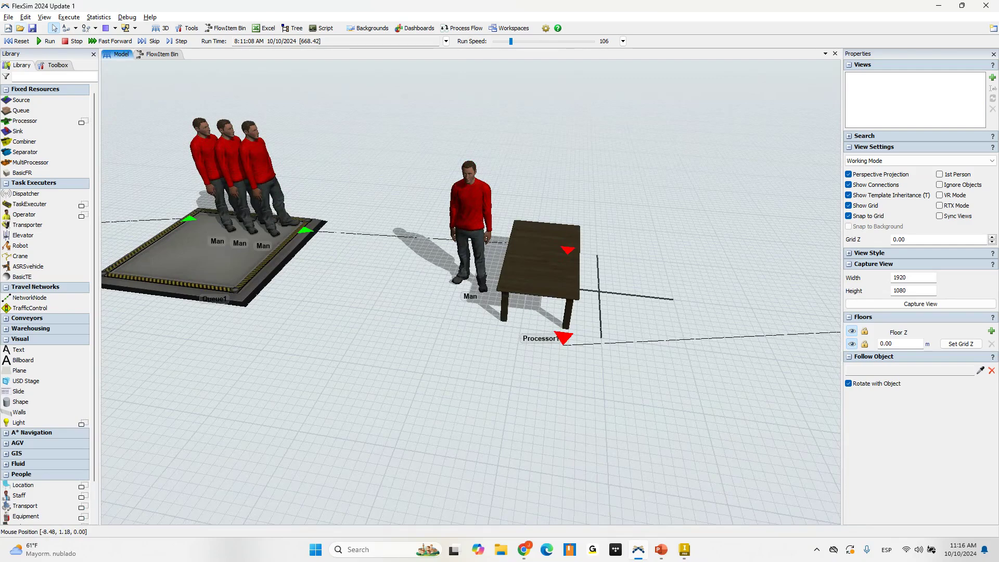
right_click_drag(363, 205, 464, 348)
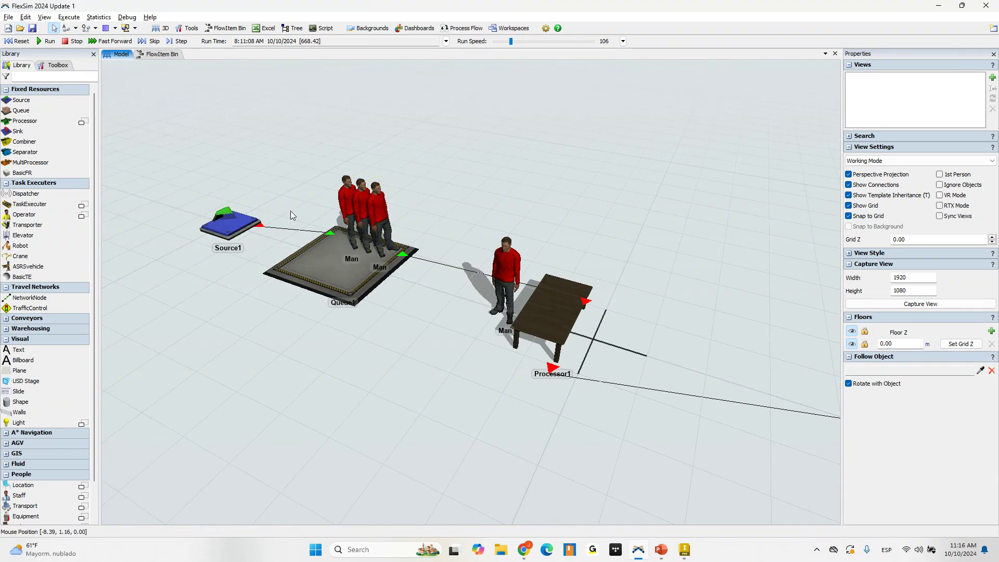
left_click(229, 223)
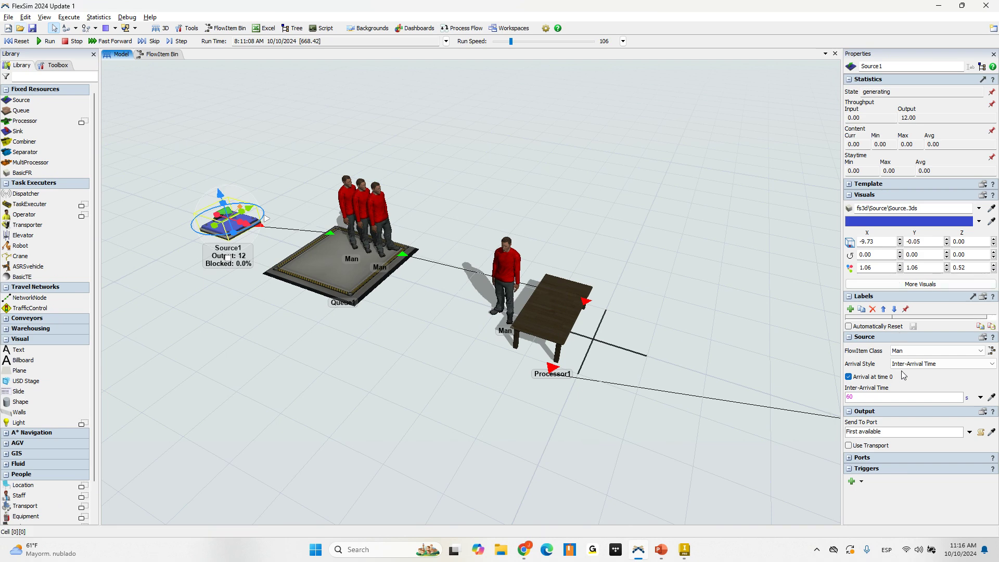
- Set Source1's inter-arrival time to an exponential distribution with location 0 and scale 60
left_click(868, 396)
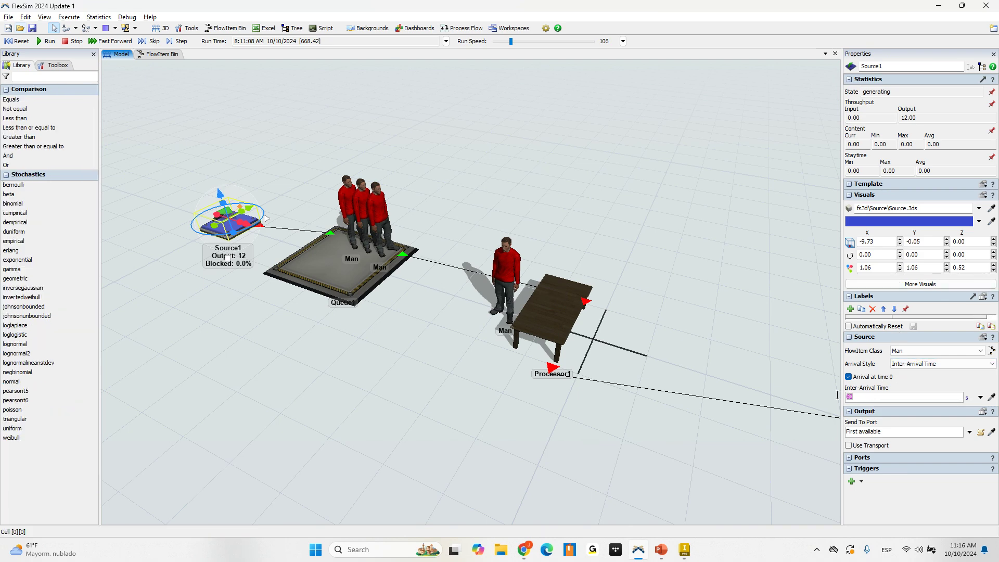
left_click(915, 364)
left_click(915, 369)
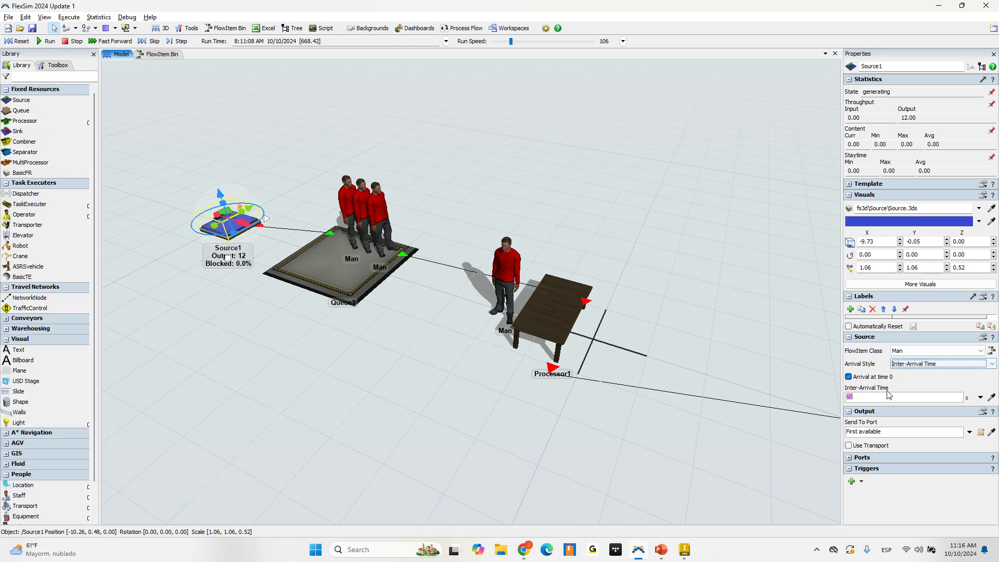
left_click(980, 398)
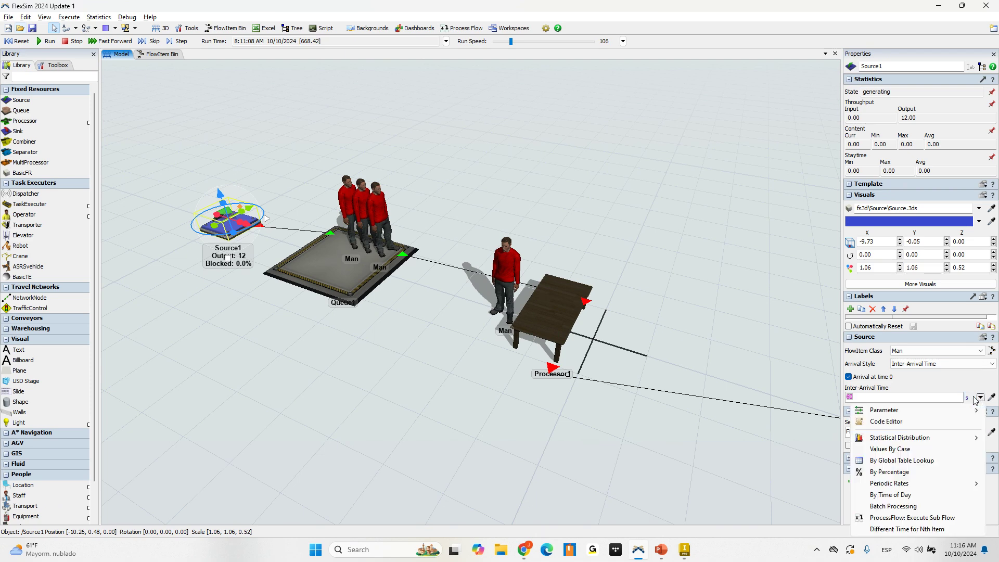
mouse_move(901, 441)
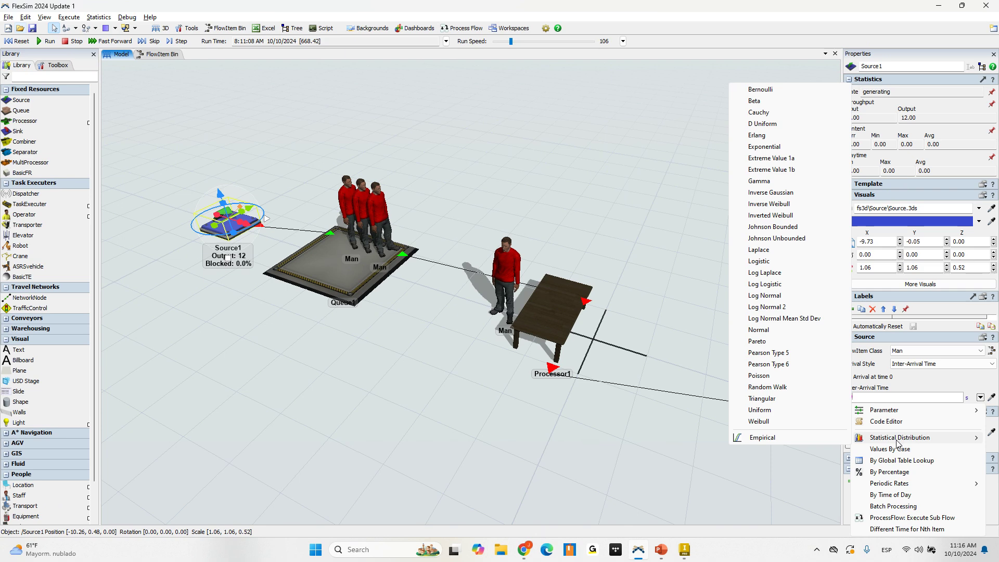
left_click(788, 147)
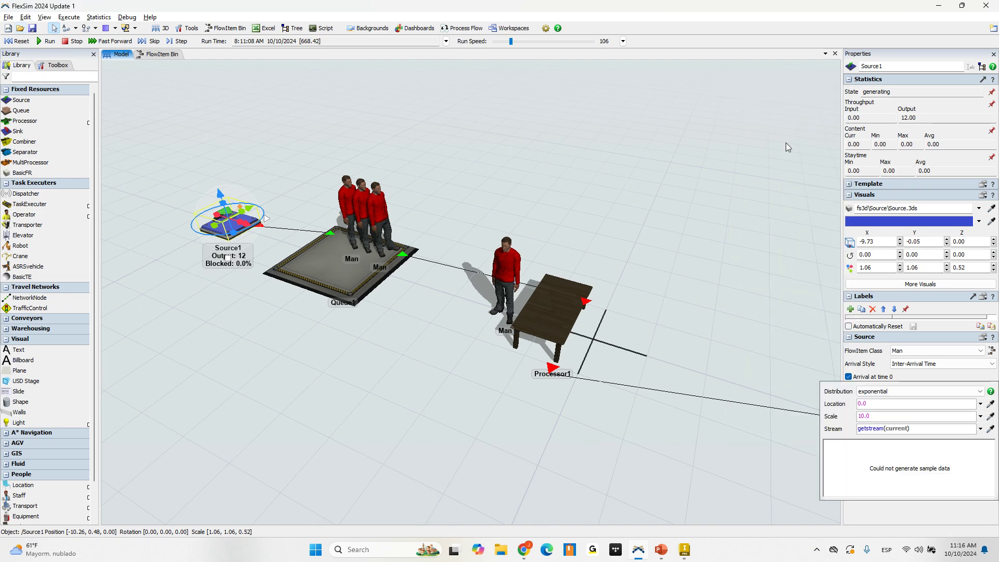
left_click(879, 417)
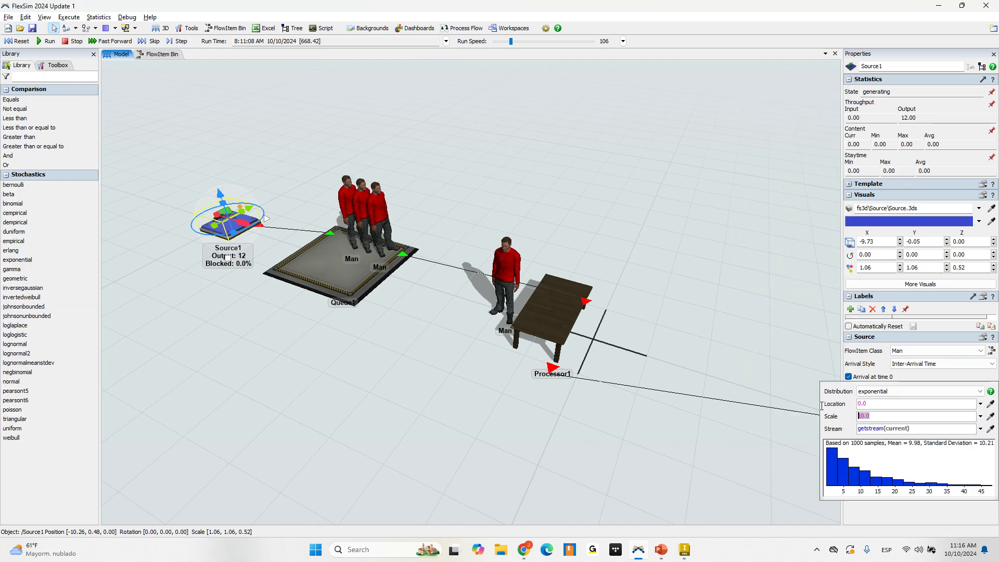
key("Return")
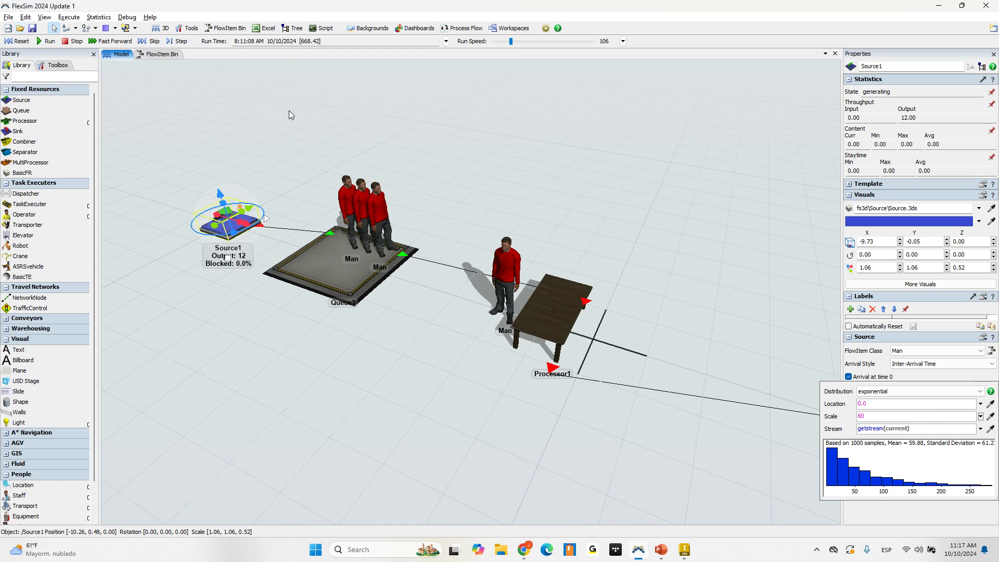
- Reset and run the model, stopping it near 1,262 seconds to view the queued Man figures
left_click(504, 173)
left_click(16, 41)
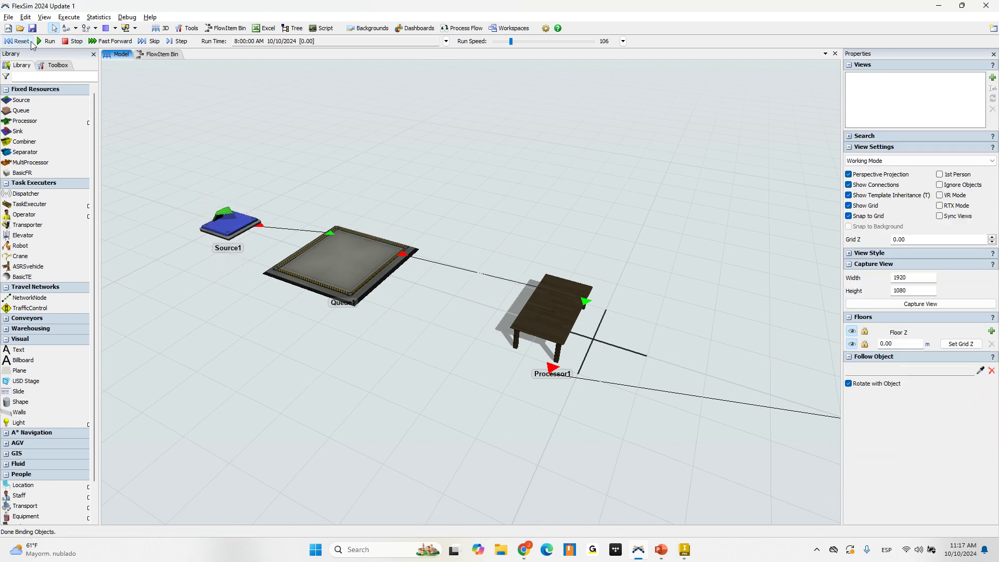
left_click(38, 41)
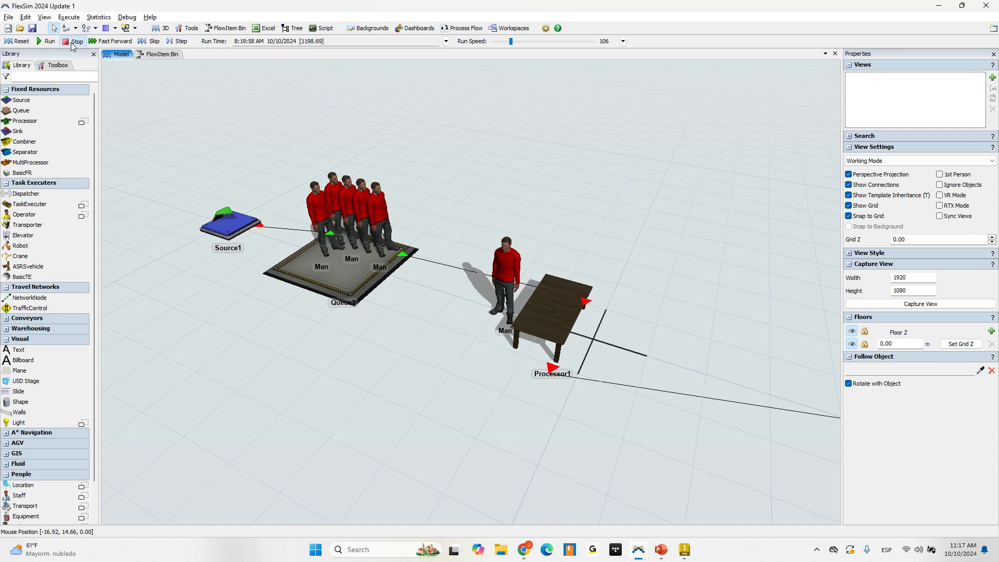
left_click(72, 41)
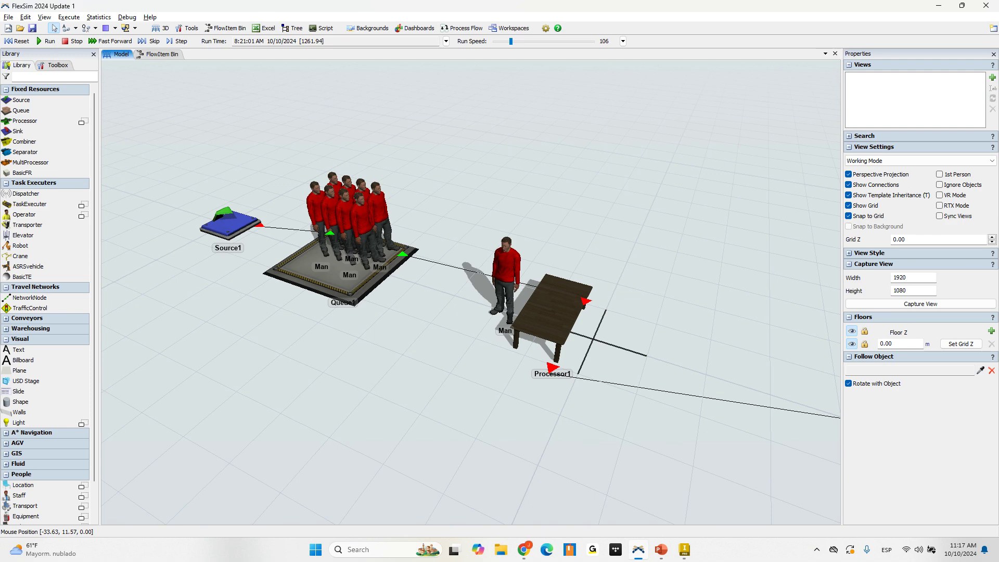
right_click_drag(512, 236, 416, 204)
scroll(461, 222, "up", 5)
scroll(462, 222, "down", 6)
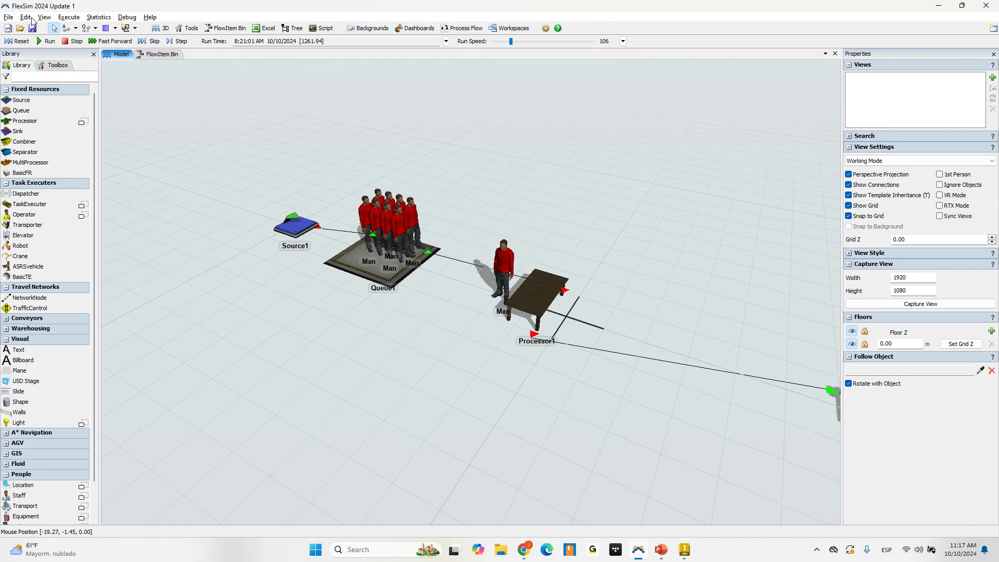
- Open Max line.fsm, discarding changes to the current model
key("ctrl+o")
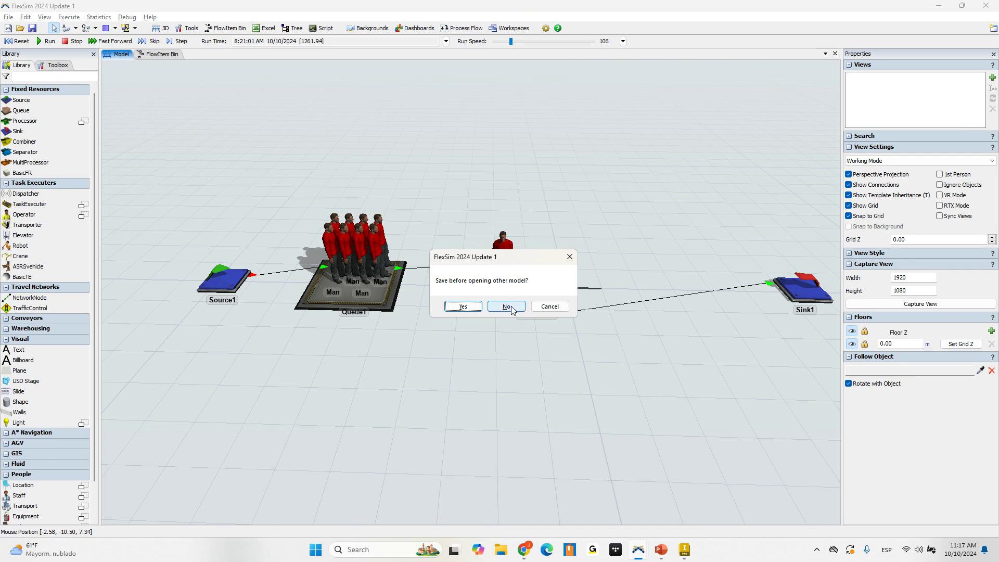
left_click(506, 307)
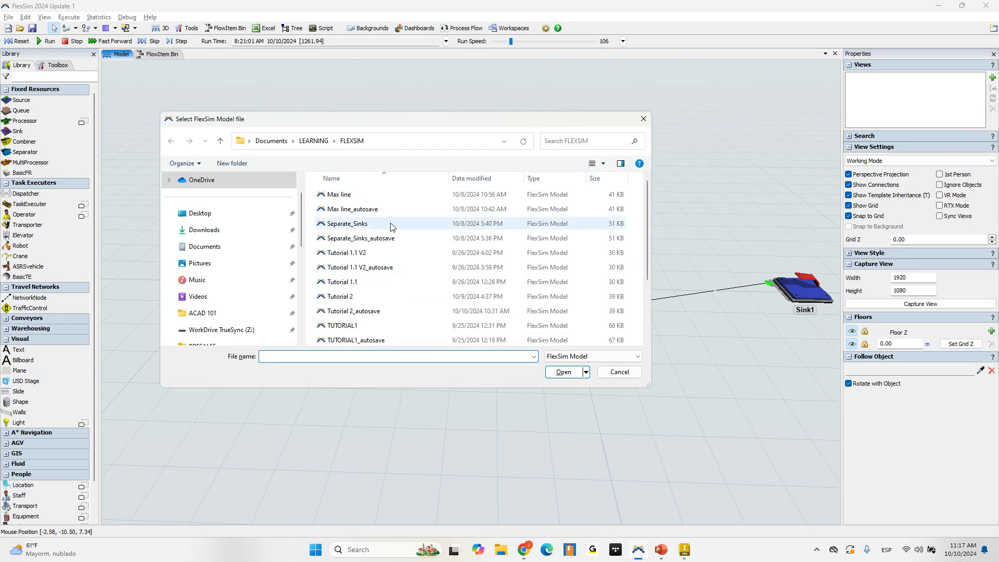
scroll(429, 328, "up", 2)
left_click(344, 194)
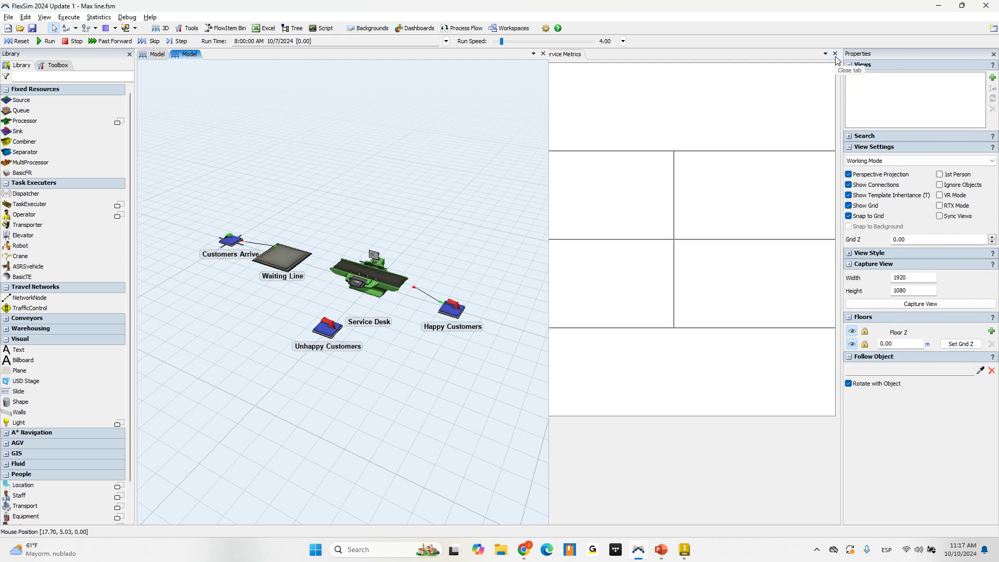
- Close the Service Metrics dashboard and redock the Properties panel on the right
left_click(835, 54)
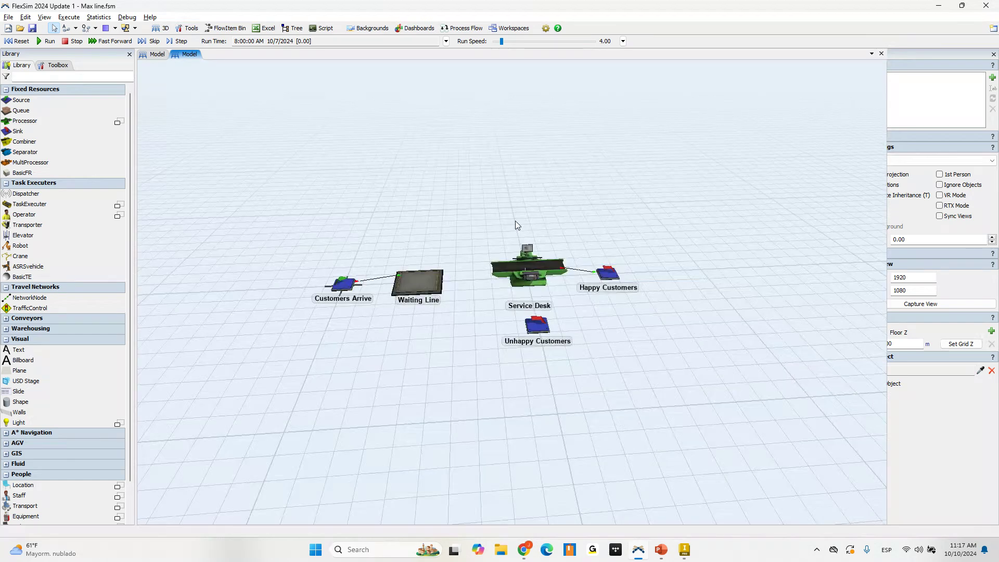
right_click_drag(517, 224, 895, 83)
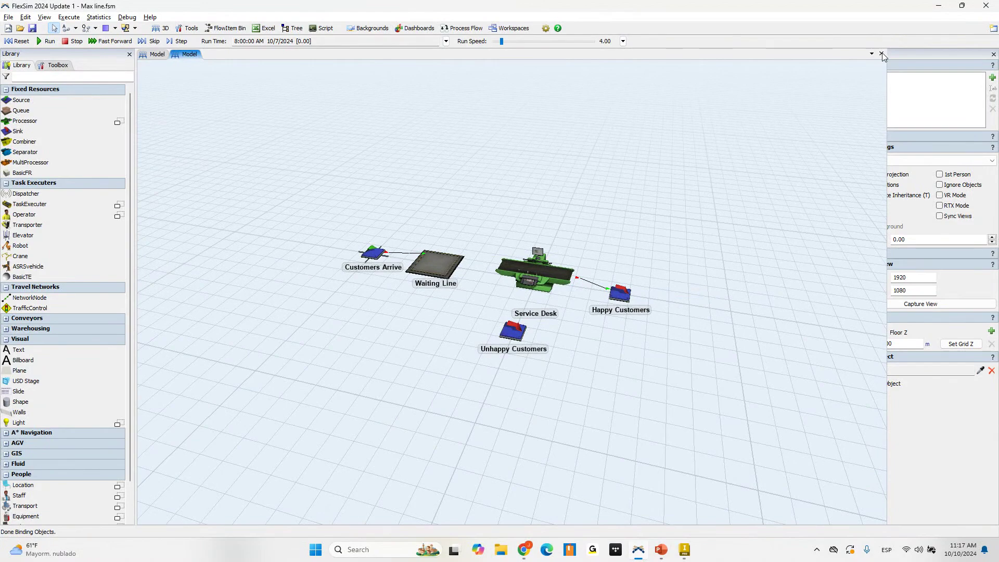
left_click_drag(155, 57, 988, 287)
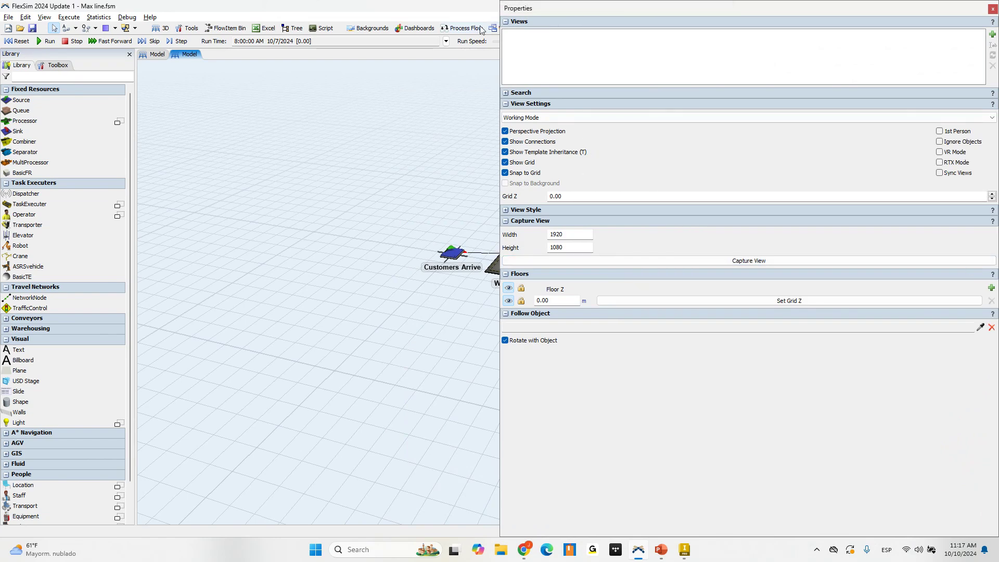
left_click_drag(737, 12, 986, 287)
left_click(158, 54)
left_click(183, 55)
scroll(632, 211, "down", 5)
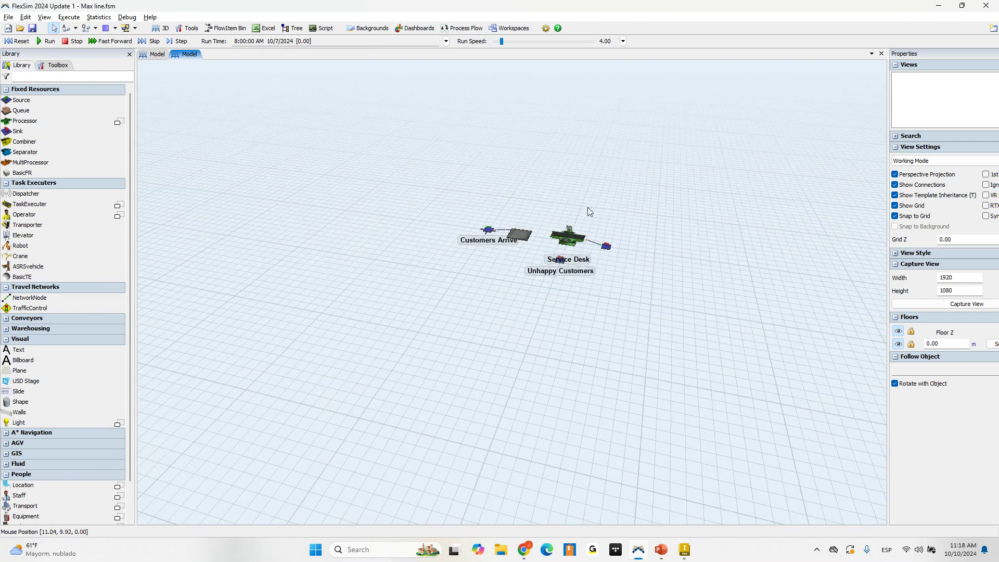
scroll(579, 217, "up", 6)
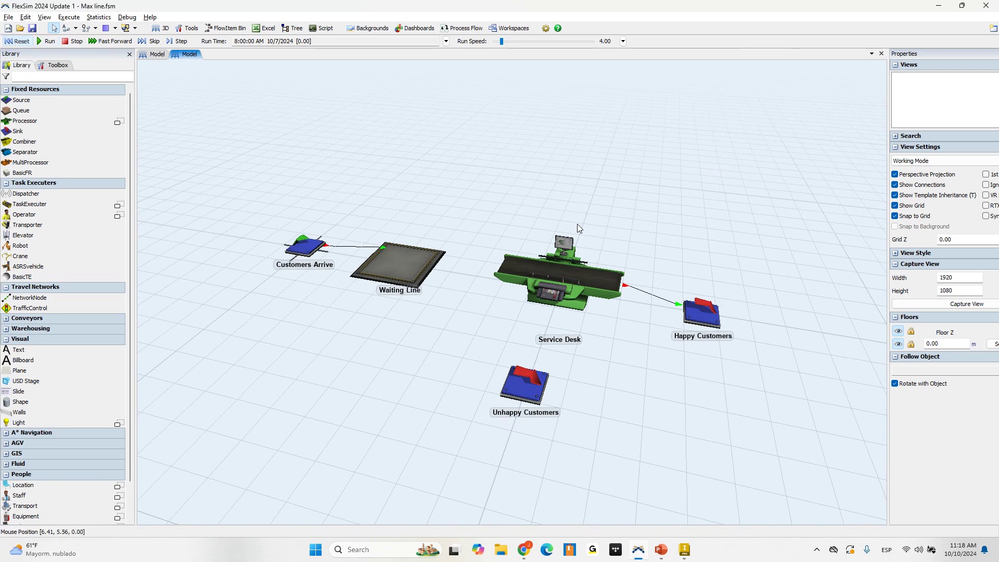
- Inspect the Customers Arrive source's full inter-arrival time expression
mouse_move(577, 224)
right_mouse_down()
mouse_move(571, 202)
mouse_move(595, 201)
mouse_move(575, 224)
mouse_move(588, 225)
right_mouse_up()
left_click(587, 225)
scroll(408, 286, "down", 2)
scroll(348, 229, "up", 6)
scroll(348, 230, "up", 2)
left_click(296, 239)
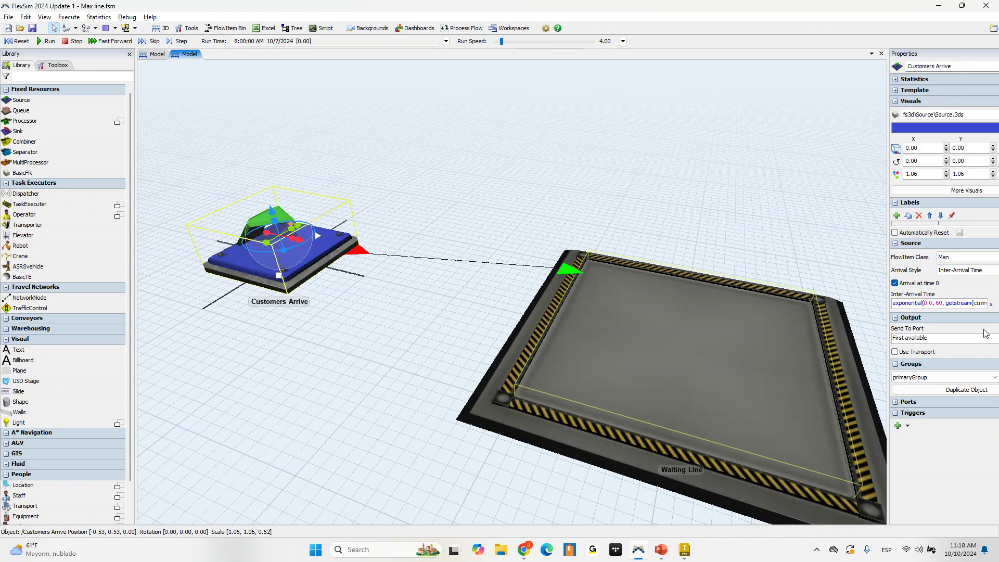
left_click(945, 307)
key("End")
scroll(540, 220, "down", 5)
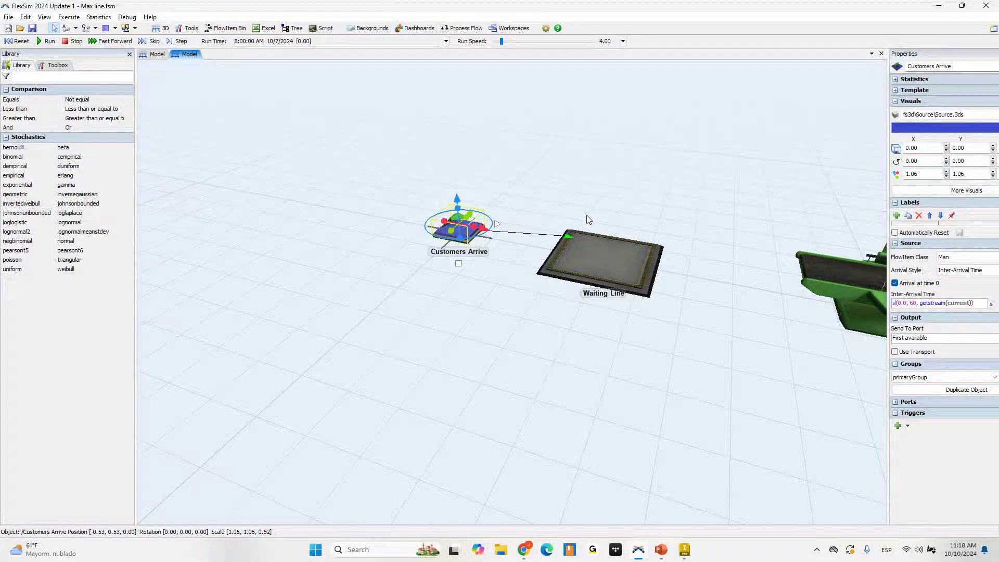
- Select the Waiting Line queue to view its WaitingCustomers push settings
left_click(631, 276)
left_click(696, 223)
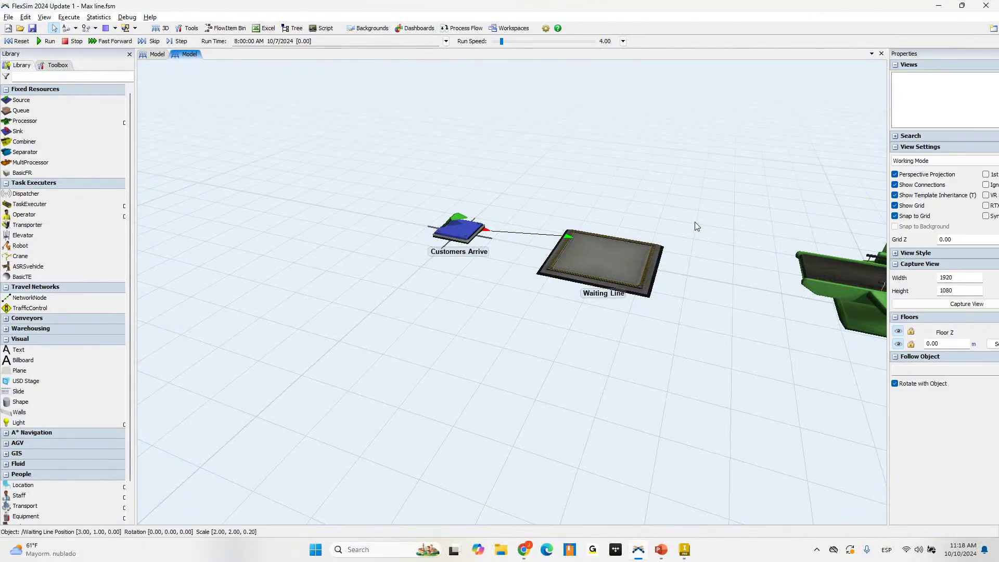
left_click(658, 251)
scroll(539, 256, "down", 5)
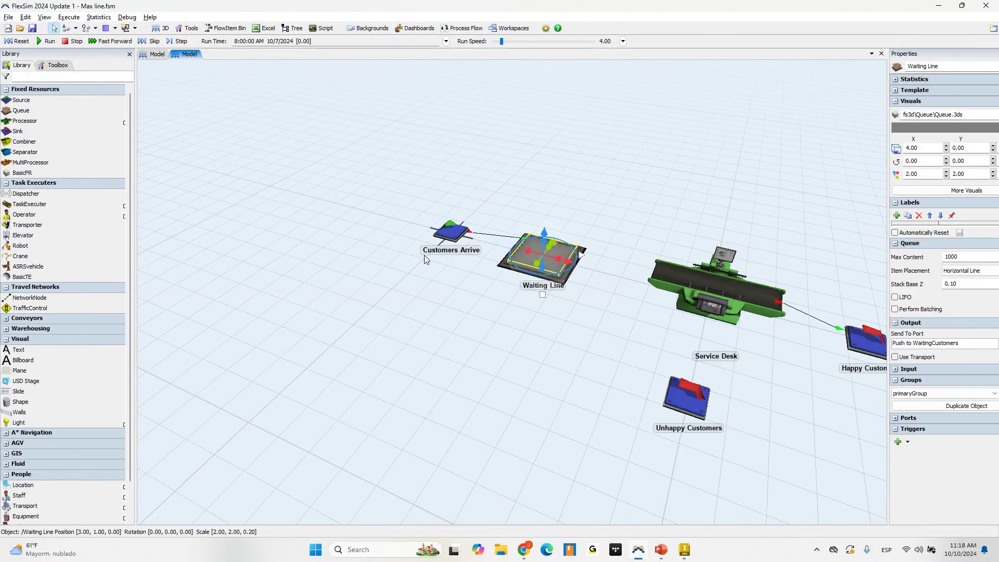
scroll(539, 256, "up", 5)
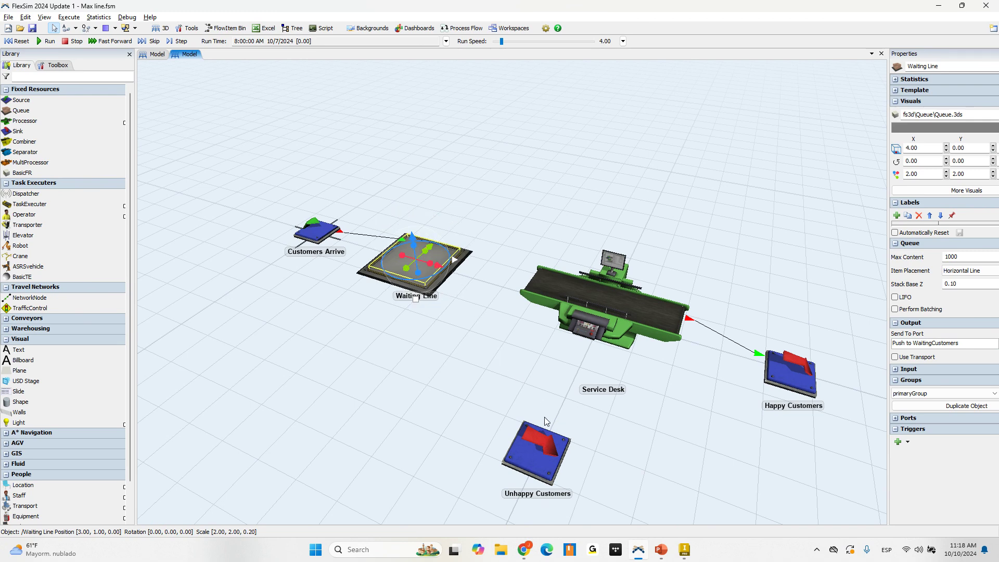
- Show the Unhappy Customers sink's ports and pull strategy, and float the Properties panel
left_click(532, 444)
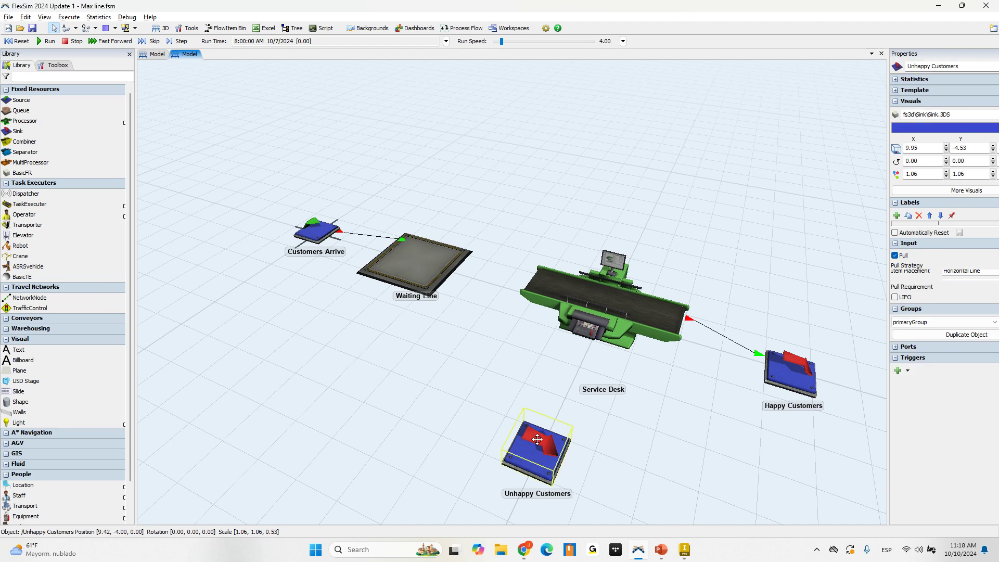
left_click(895, 349)
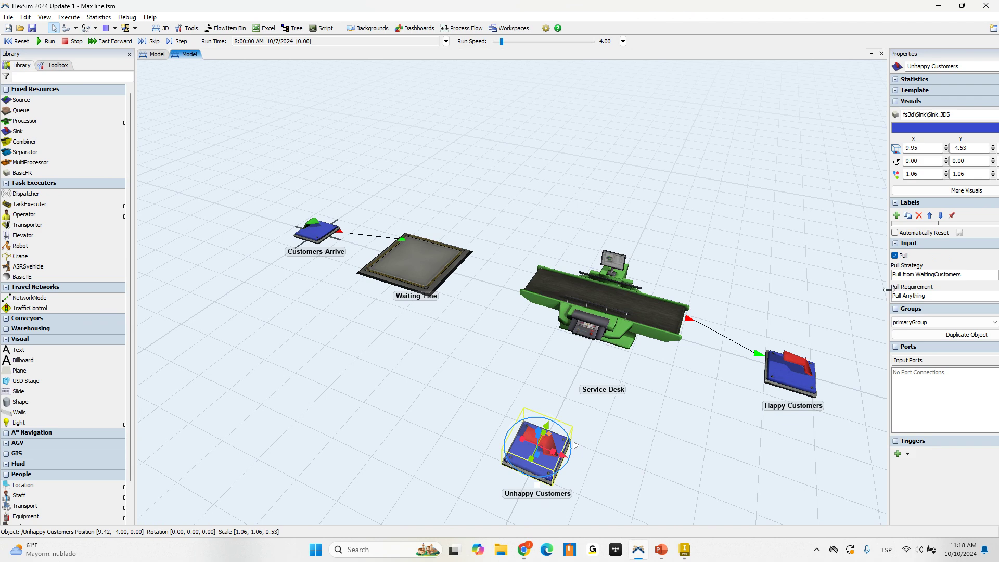
left_click_drag(886, 290, 851, 290)
left_click(935, 277)
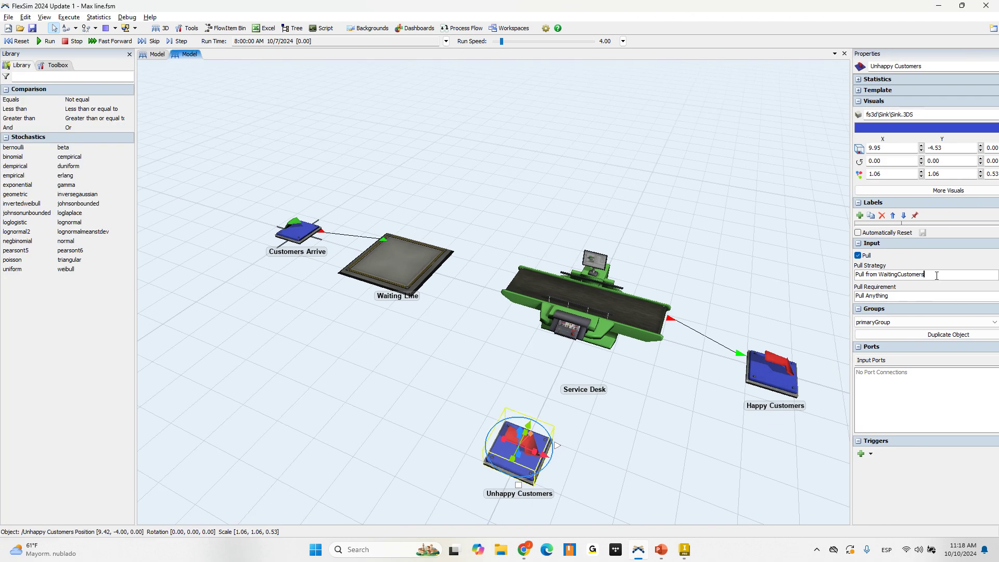
left_click_drag(964, 59, 909, 101)
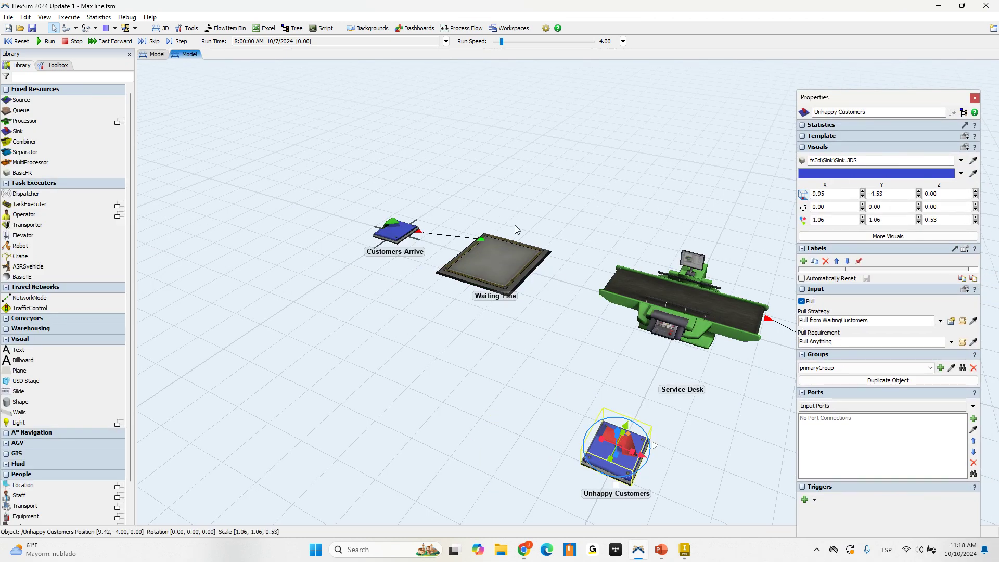
left_click(514, 260)
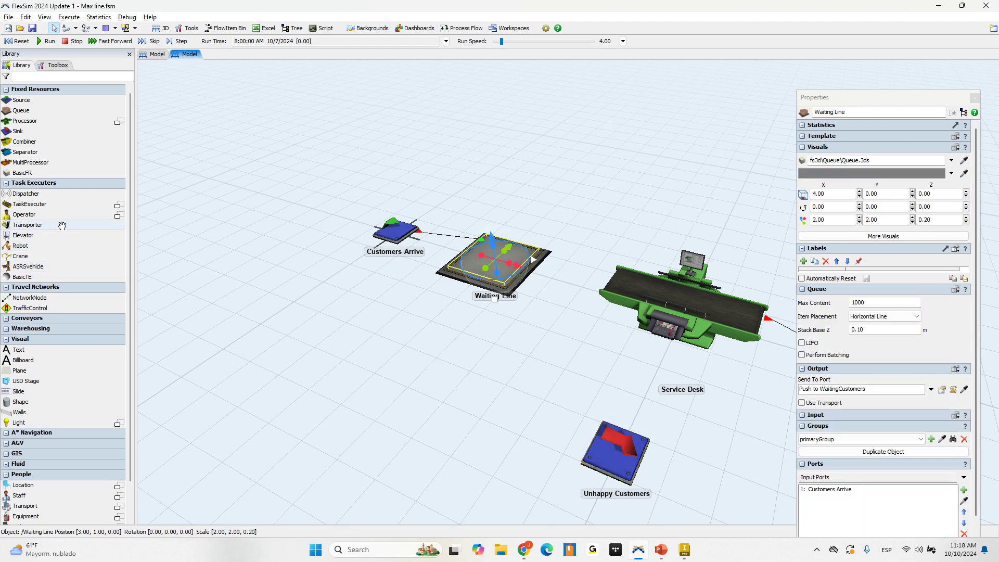
left_click(52, 65)
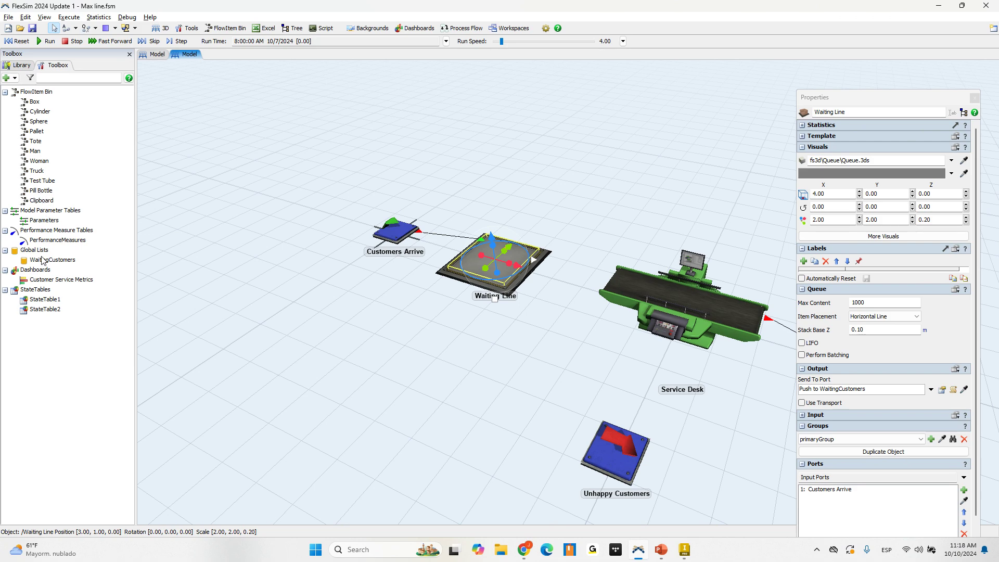
double_click(42, 259)
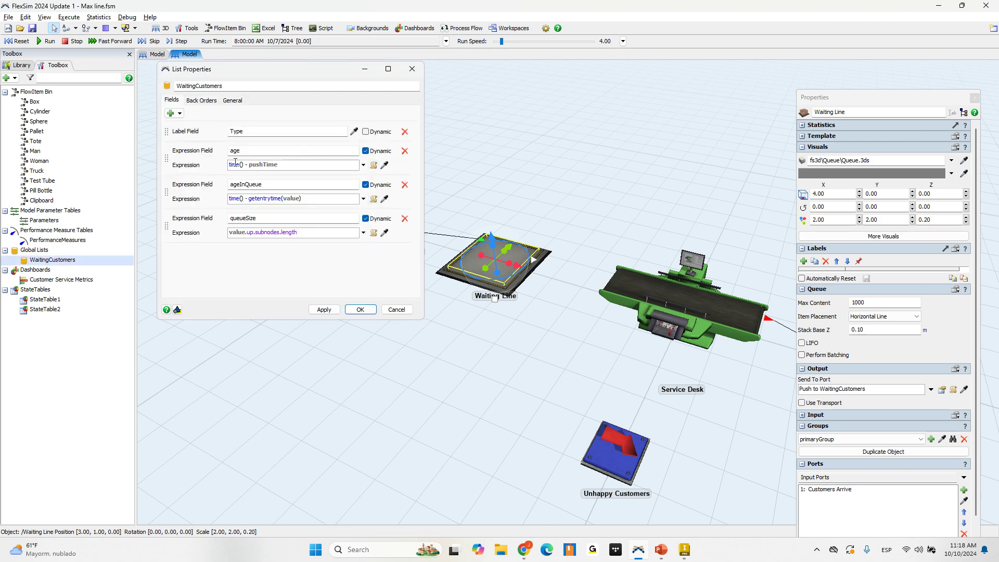
left_click_drag(280, 71, 266, 98)
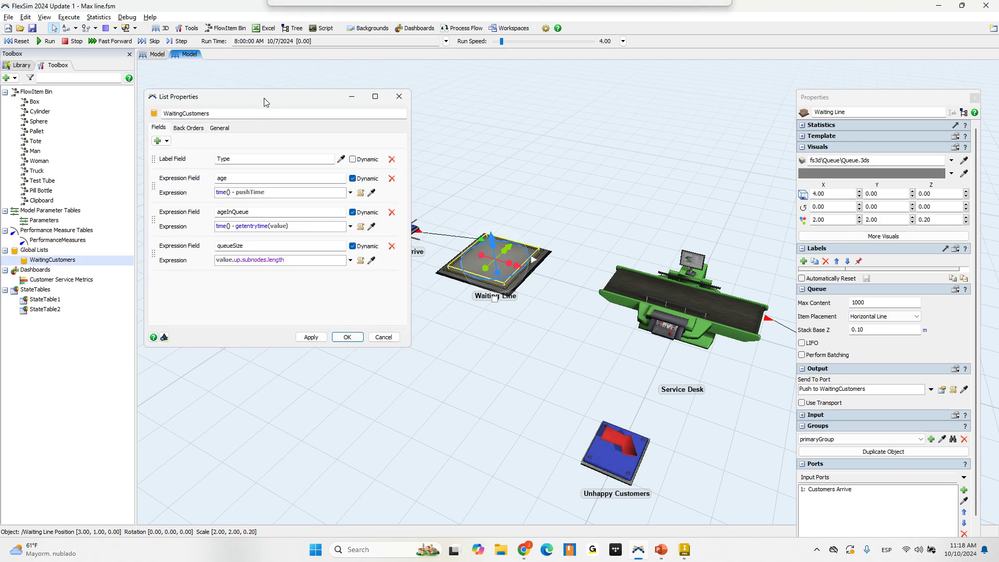
left_click(252, 213)
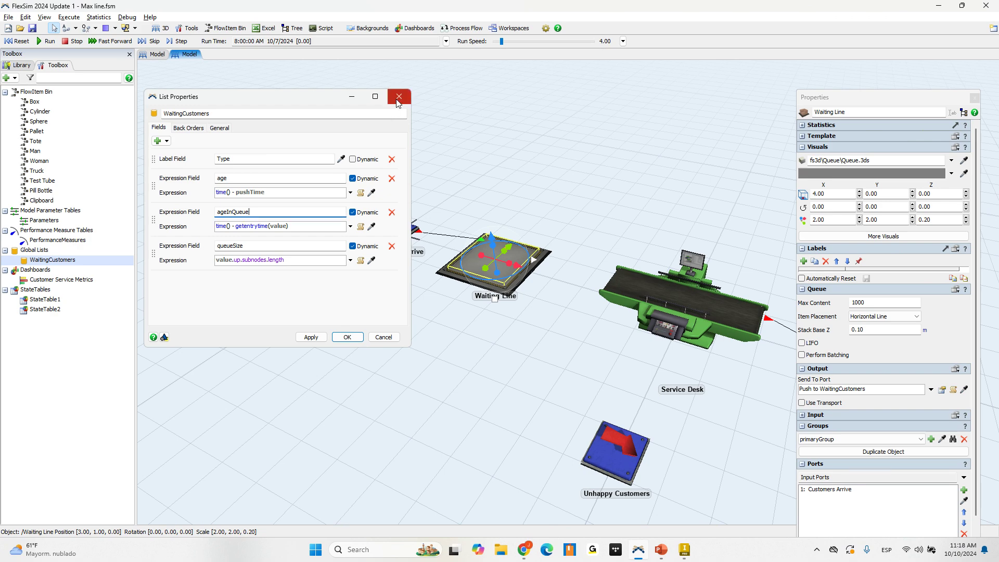
double_click(261, 212)
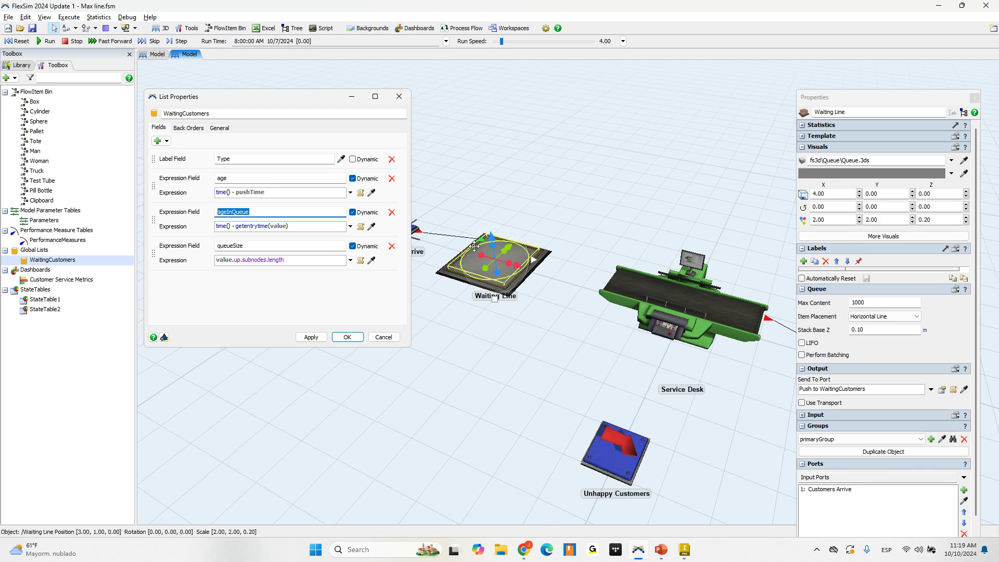
- Close the List Properties window and select the Unhappy Customers sink
left_click(399, 96)
left_click(616, 421)
left_click(611, 452)
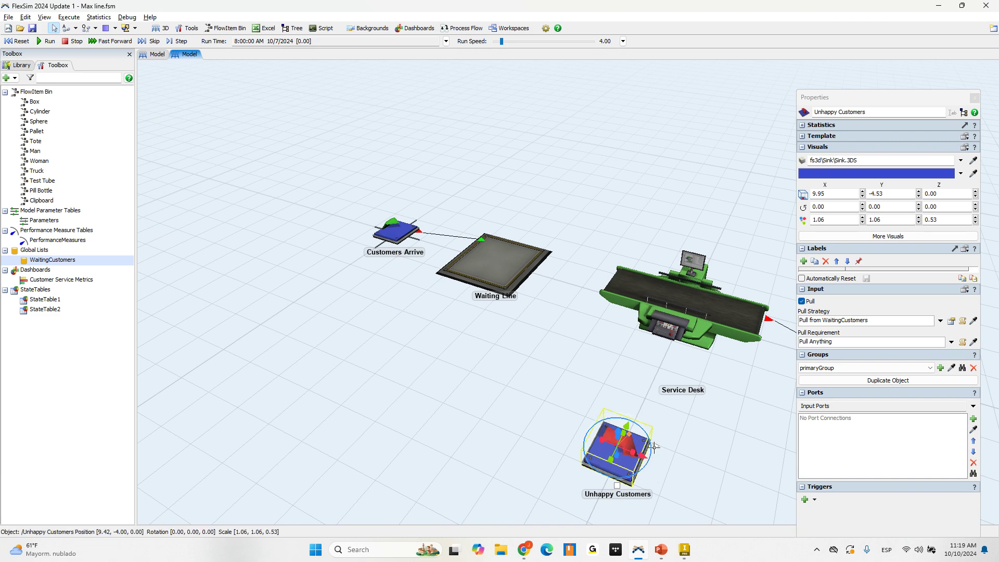
- Edit the pull query on WaitingCustomers to WHERE queueSize > 5 OR ageInQueue > 200
left_click(951, 320)
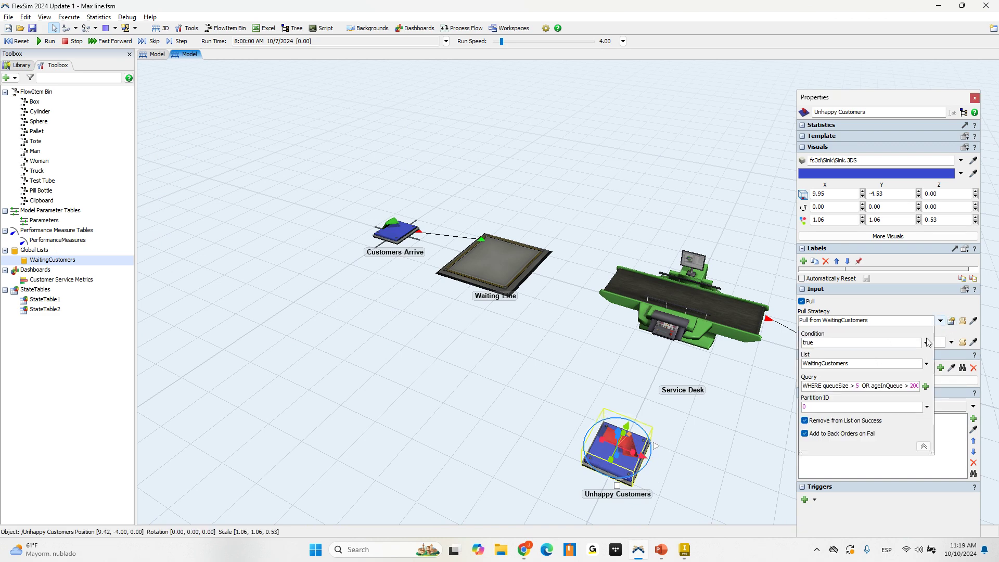
left_click(860, 386)
type("0")
double_click(893, 387)
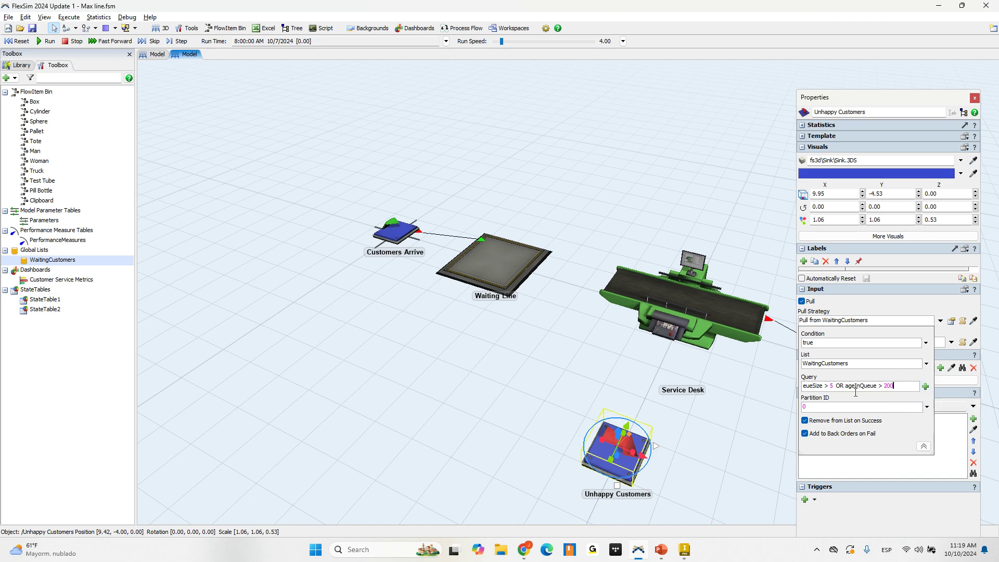
left_click_drag(831, 385, 799, 382)
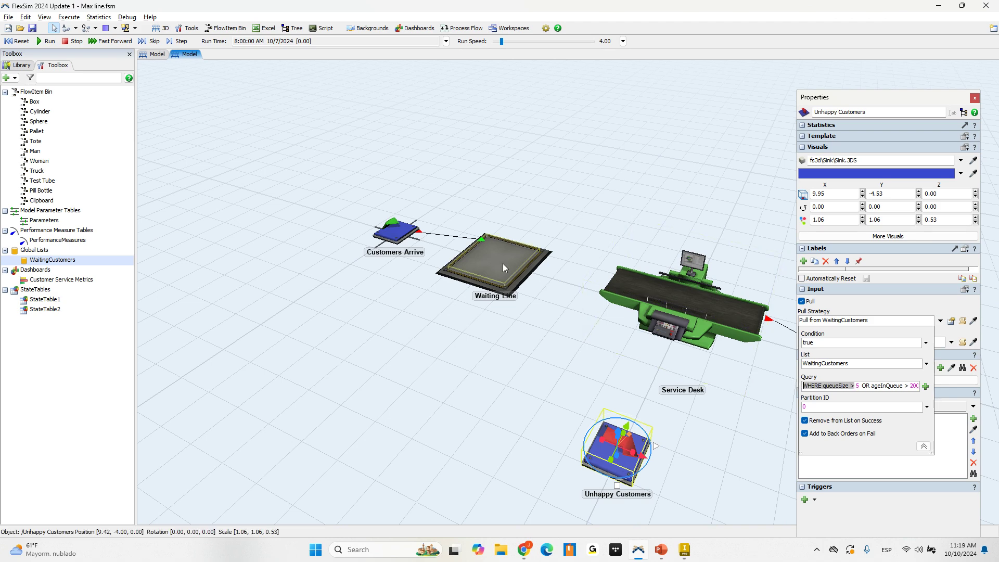
left_click(813, 389)
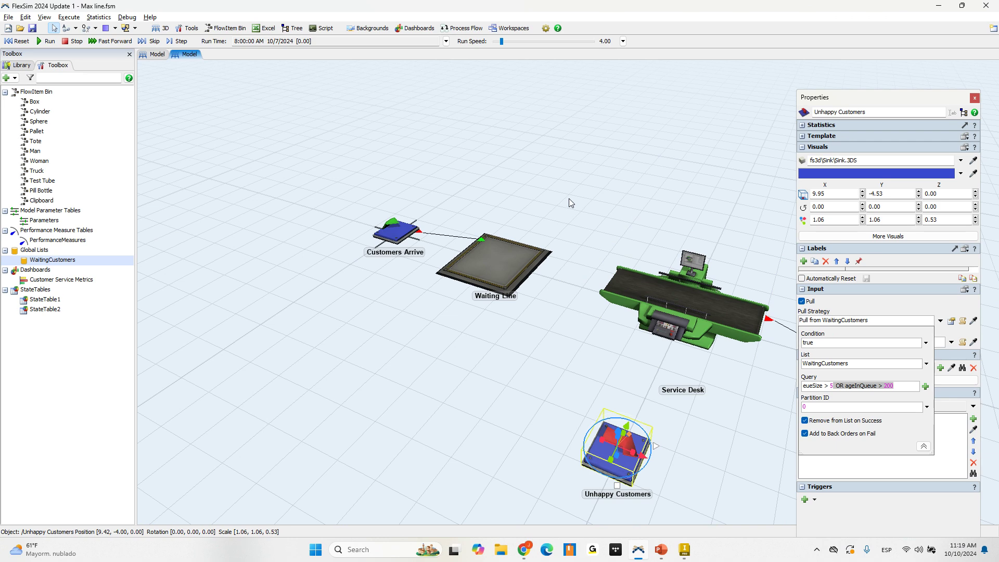
- Reset and run the help-desk model with the run speed raised to 190
left_click(589, 220)
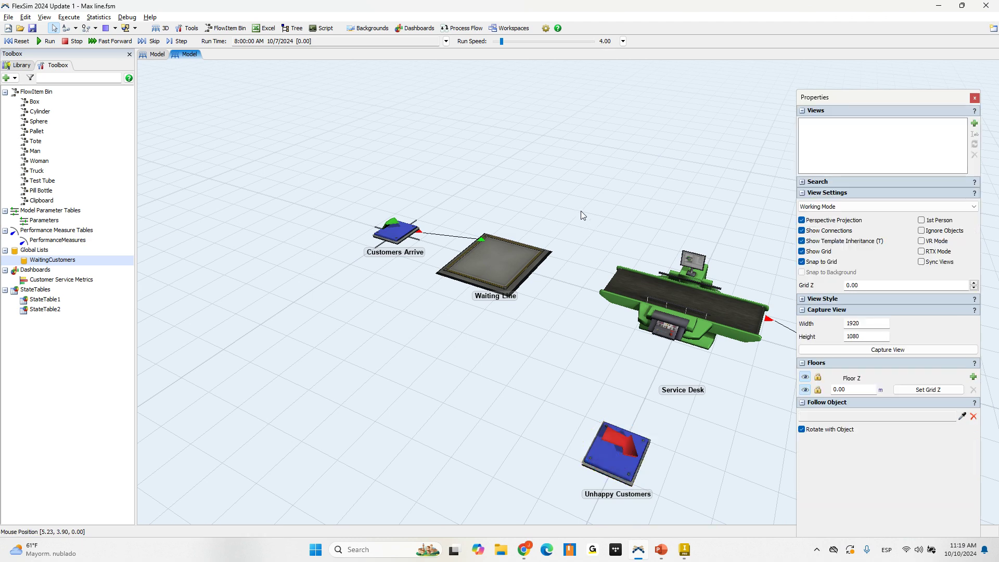
scroll(361, 259, "down", 2)
scroll(359, 257, "up", 5)
scroll(359, 258, "down", 8)
scroll(364, 260, "up", 3)
left_click(24, 43)
left_click(47, 41)
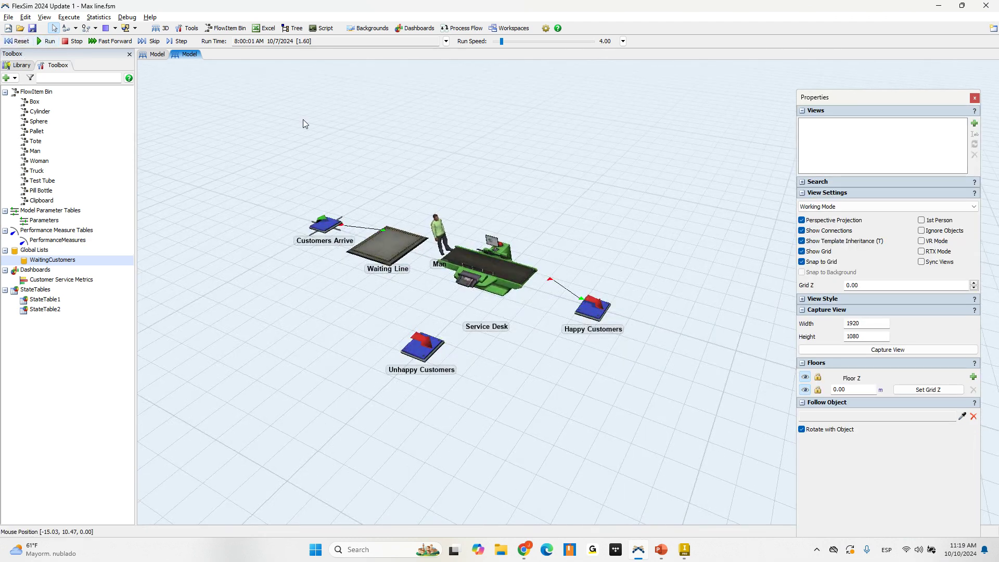
left_click_drag(502, 41, 514, 41)
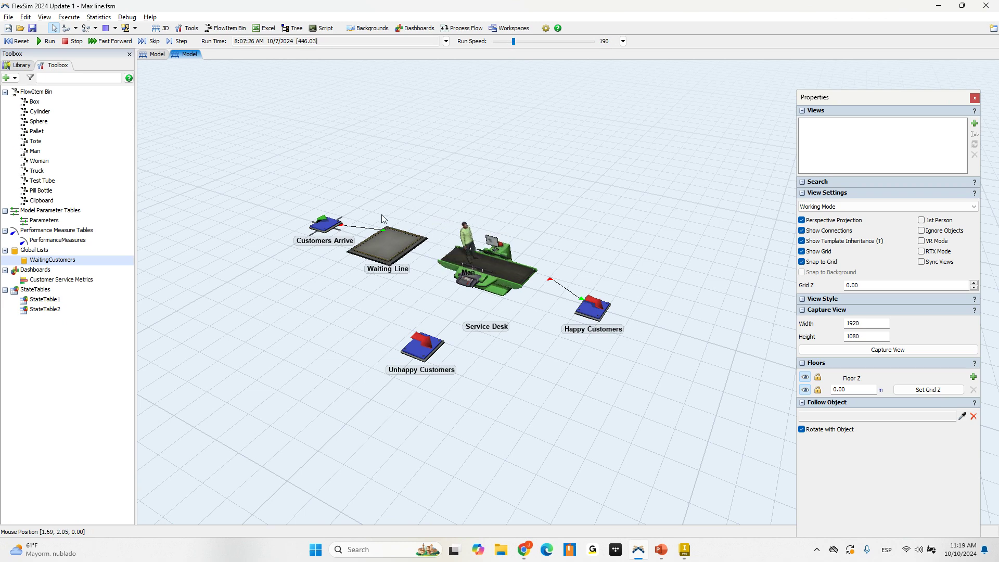
- Check the Unhappy Customers input statistic, close Properties, and reset the model to time zero
scroll(379, 214, "down", 2)
scroll(379, 214, "up", 3)
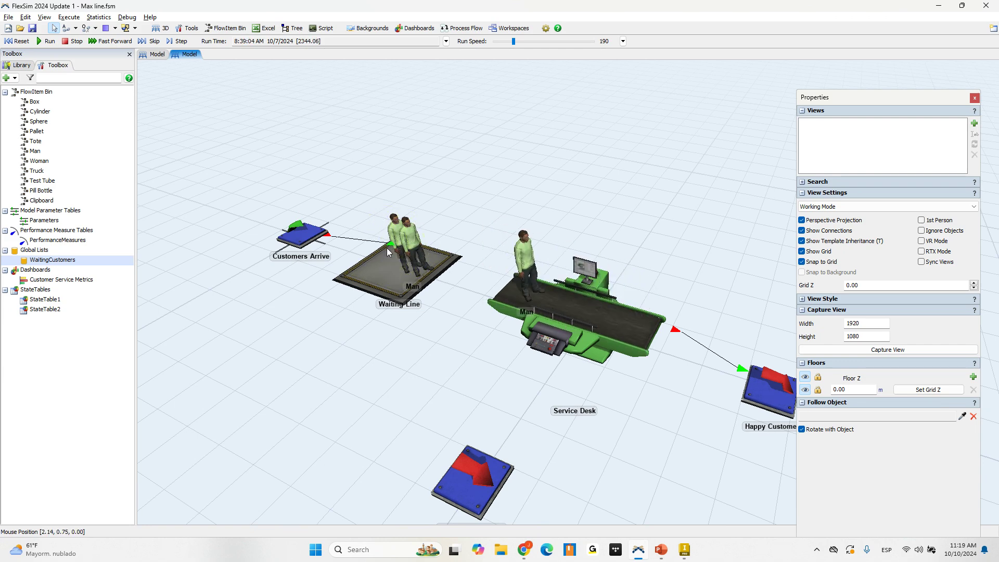
scroll(476, 468, "down", 2)
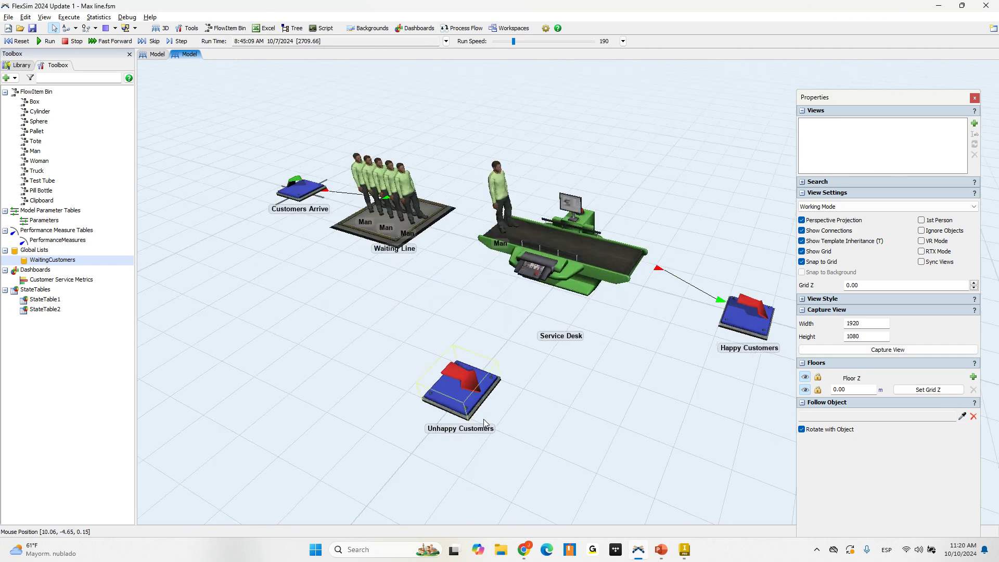
left_click(465, 373)
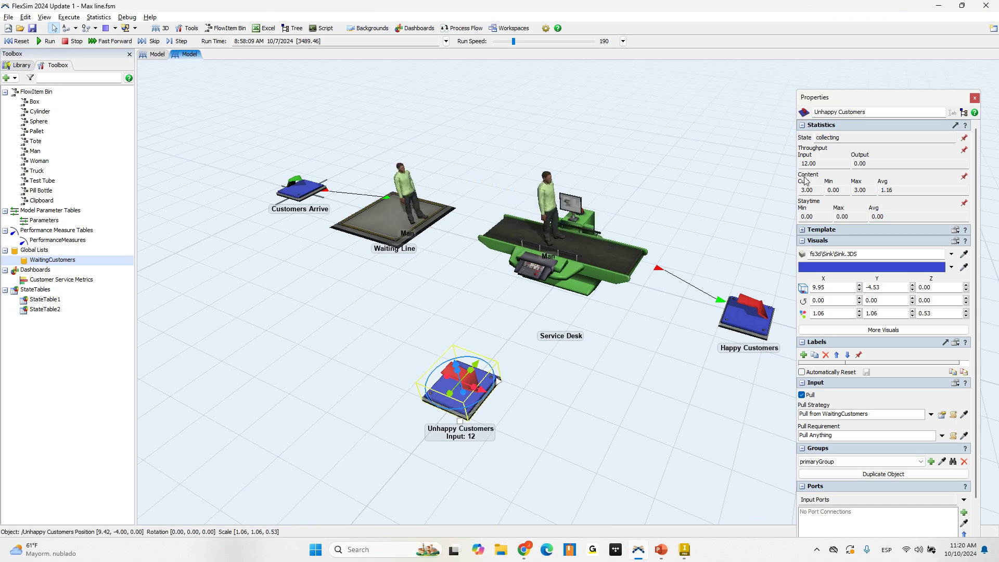
double_click(816, 168)
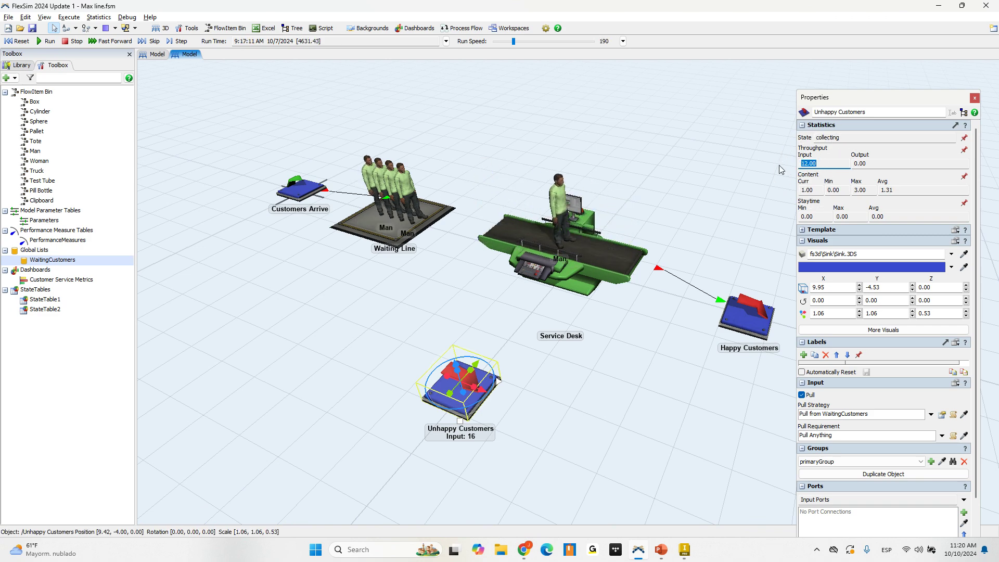
left_click(974, 98)
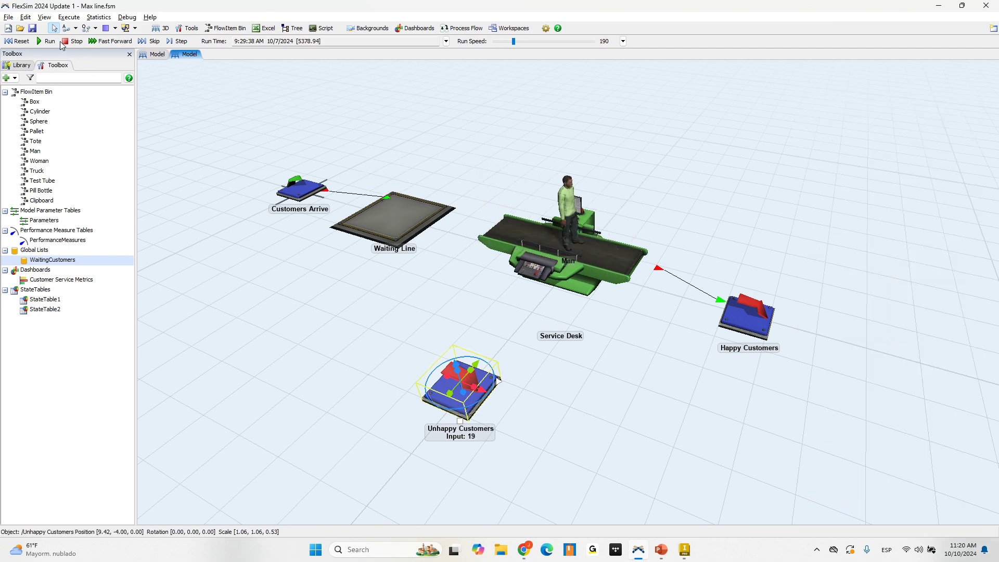
left_click(17, 41)
- Reset the model and open the Customer Service Metrics dashboard, widened beside the 3D view
left_click(482, 170)
mouse_move(482, 170)
right_mouse_down()
mouse_move(499, 167)
mouse_move(473, 168)
mouse_move(481, 176)
right_mouse_up()
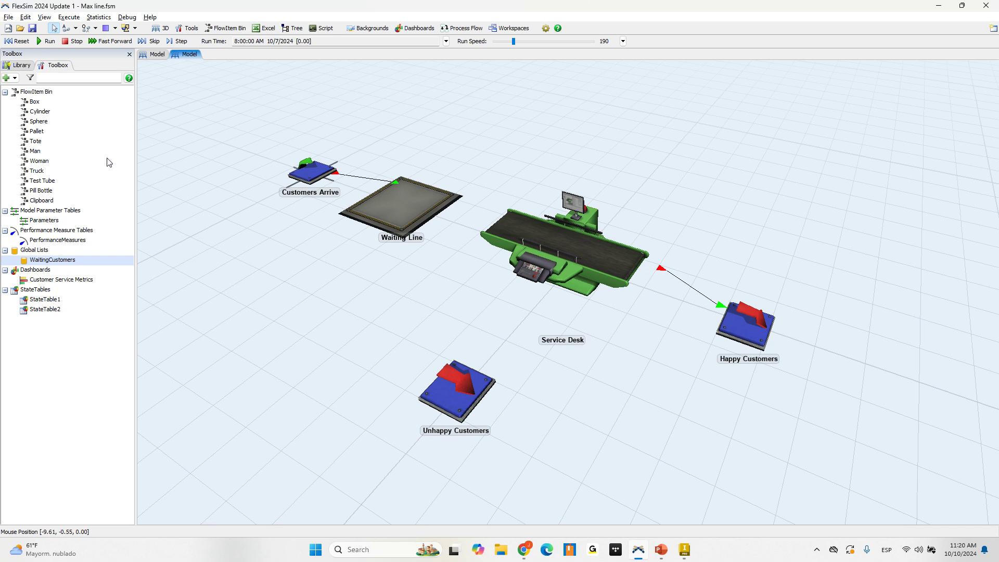
double_click(57, 281)
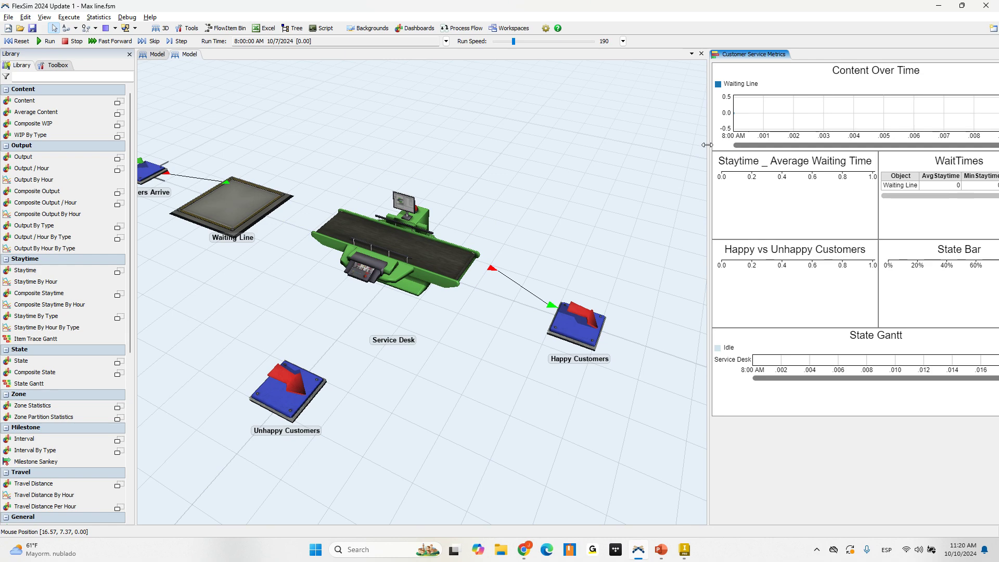
left_click_drag(707, 145, 594, 147)
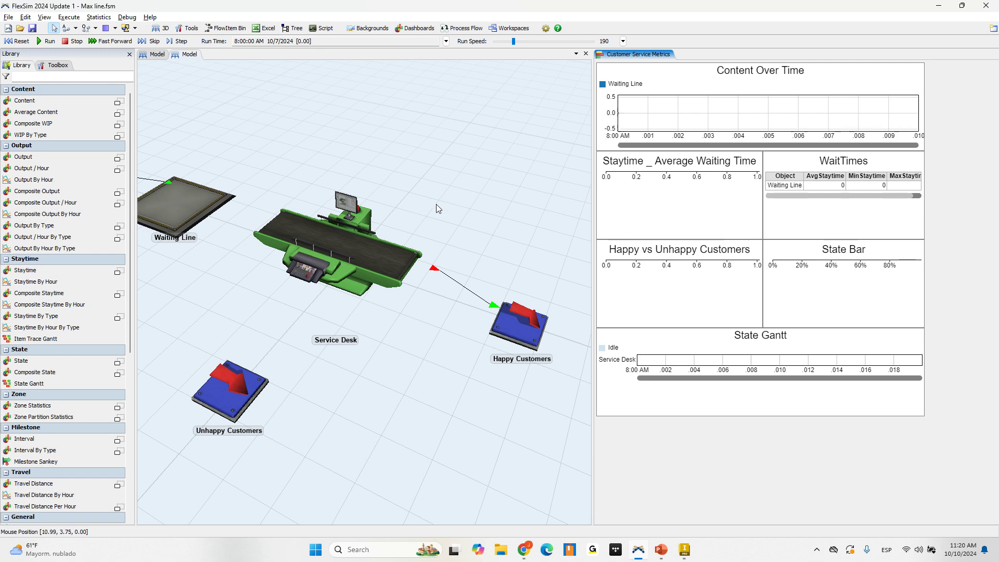
- Reset and run the model, inspecting Service Desk processing periods in the State Gantt chart
scroll(463, 211, "down", 3)
scroll(462, 210, "up", 4)
scroll(393, 204, "down", 4)
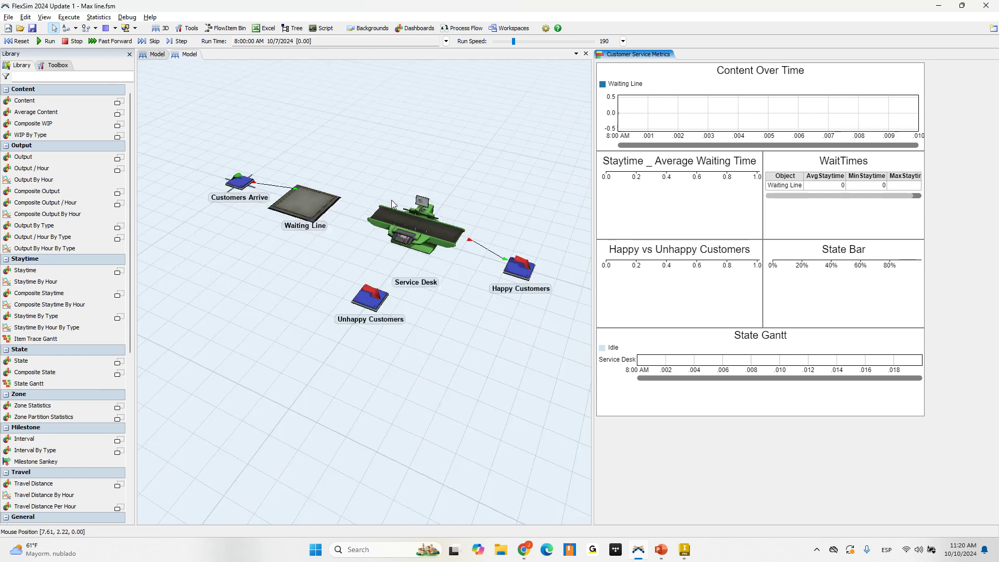
left_click(19, 40)
left_click(45, 43)
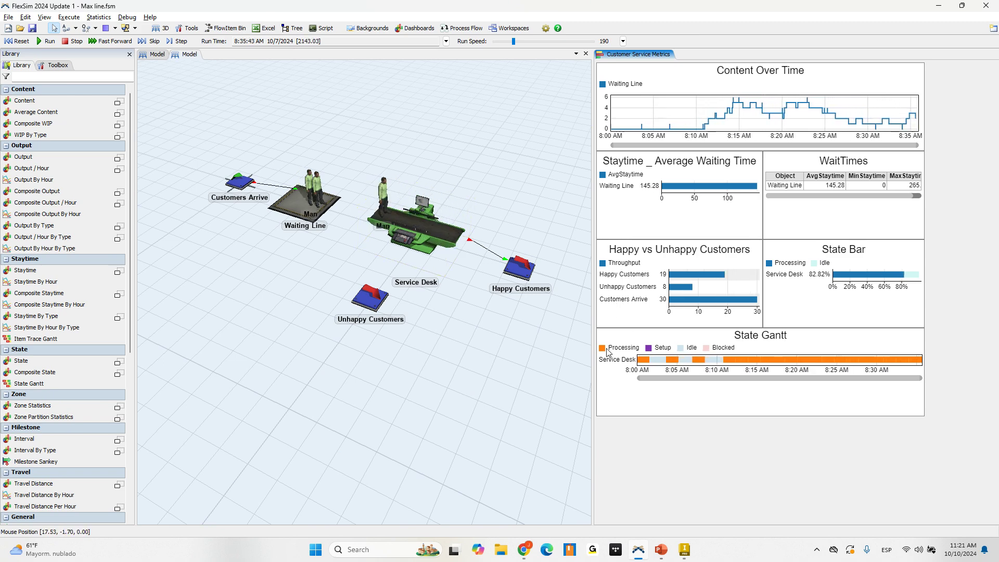
left_click(646, 363)
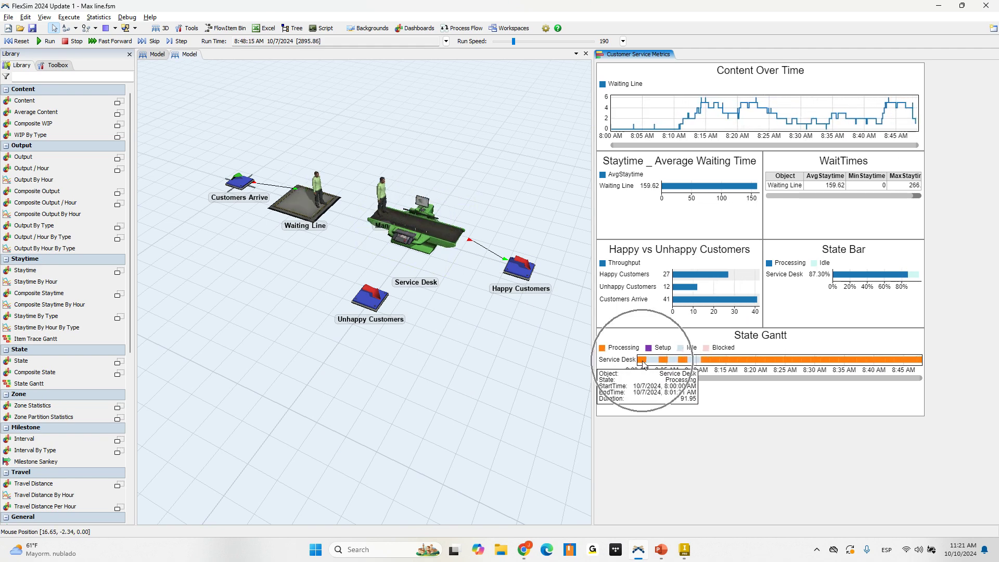
left_click(690, 360)
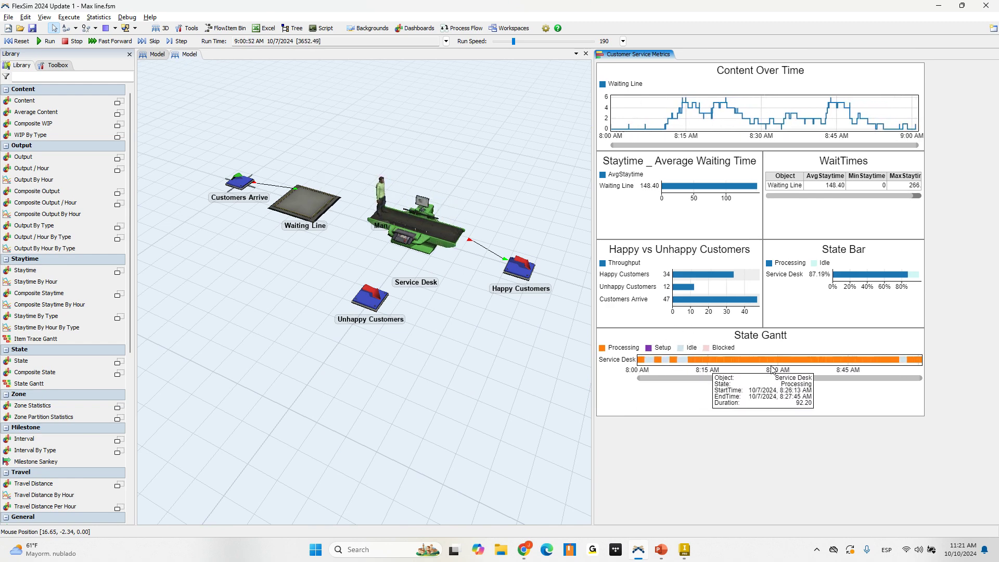
mouse_move(878, 364)
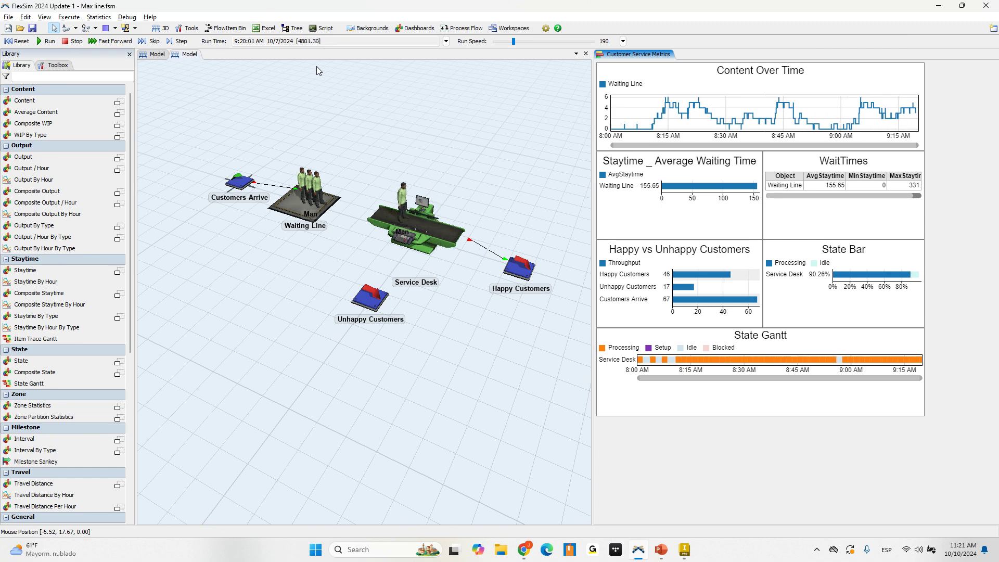
- Stop the simulation and orbit the help-desk model view
left_click(74, 41)
left_click(429, 165)
right_click_drag(422, 164, 449, 164)
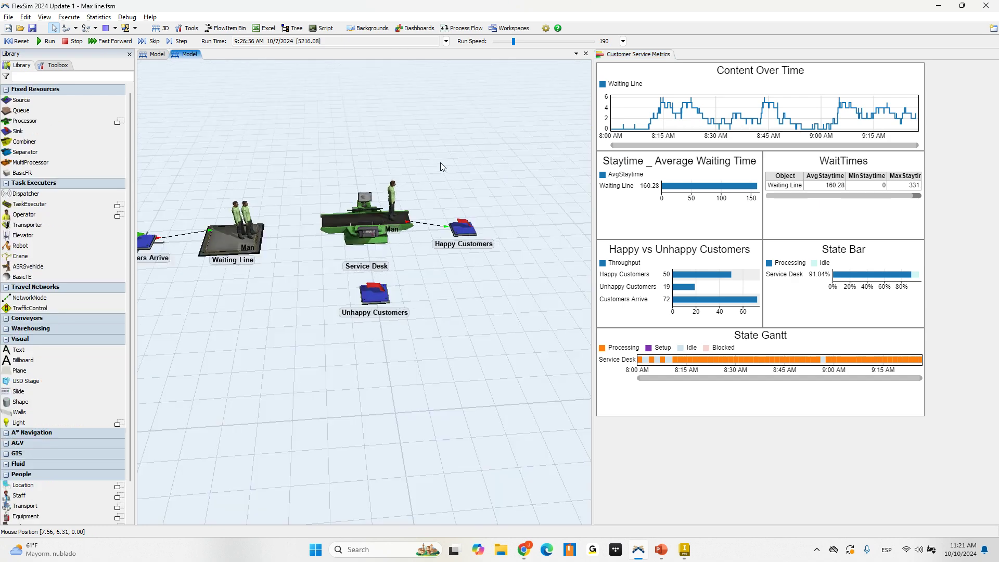
scroll(542, 233, "down", 5)
scroll(468, 241, "up", 5)
scroll(430, 215, "down", 2)
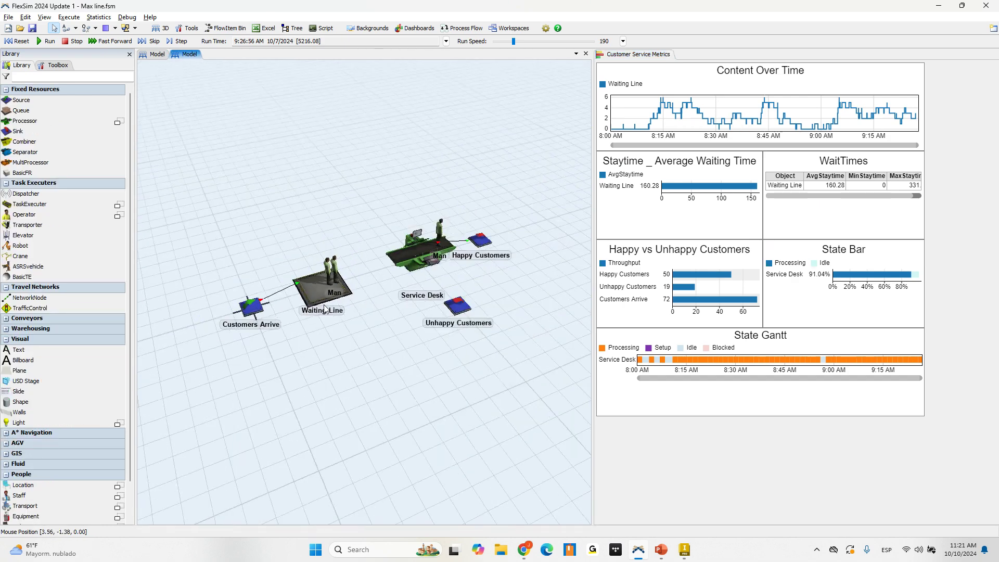
scroll(401, 226, "up", 1)
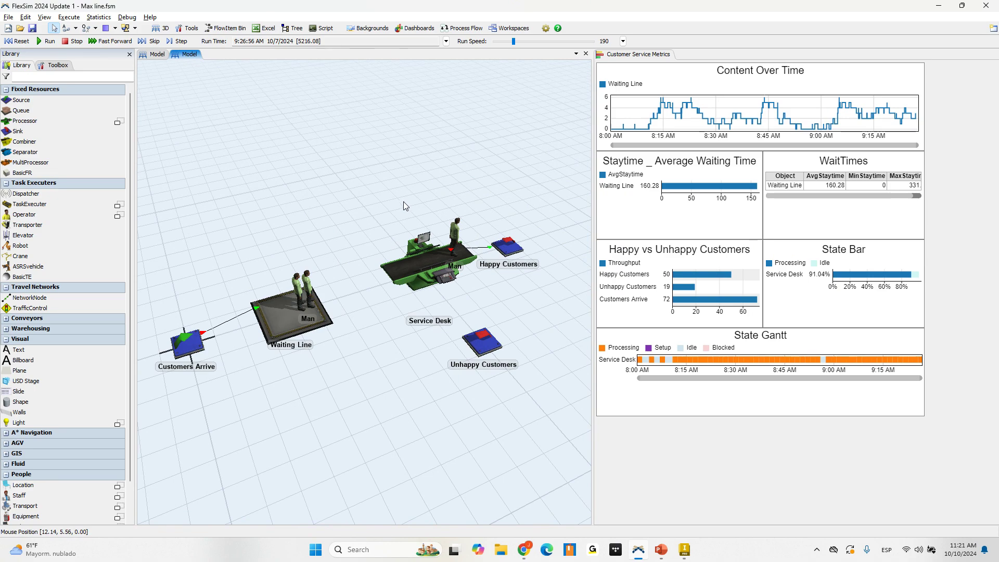
right_click_drag(404, 201, 378, 202)
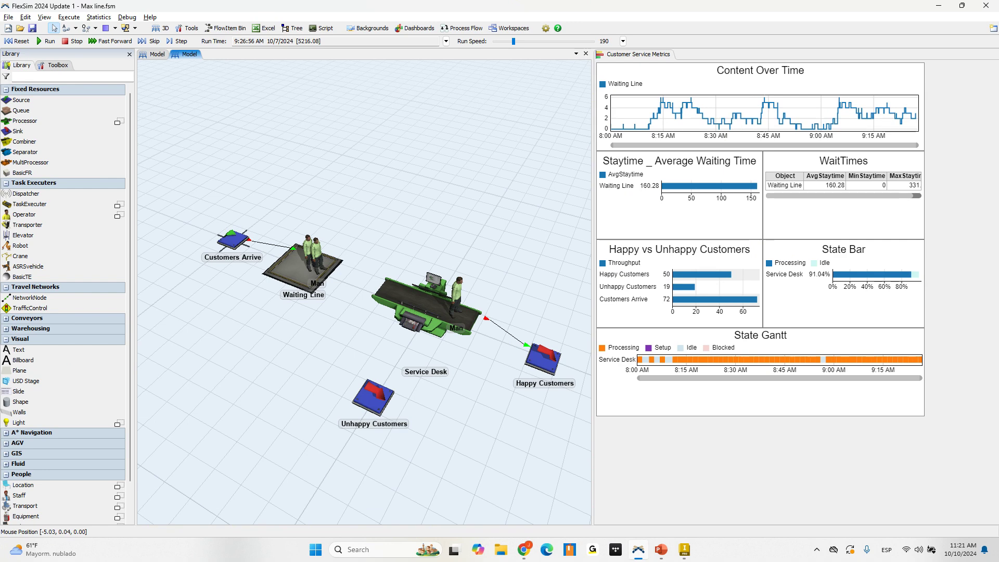
- Open the Two_operators model without saving the current help-desk model
left_click(19, 29)
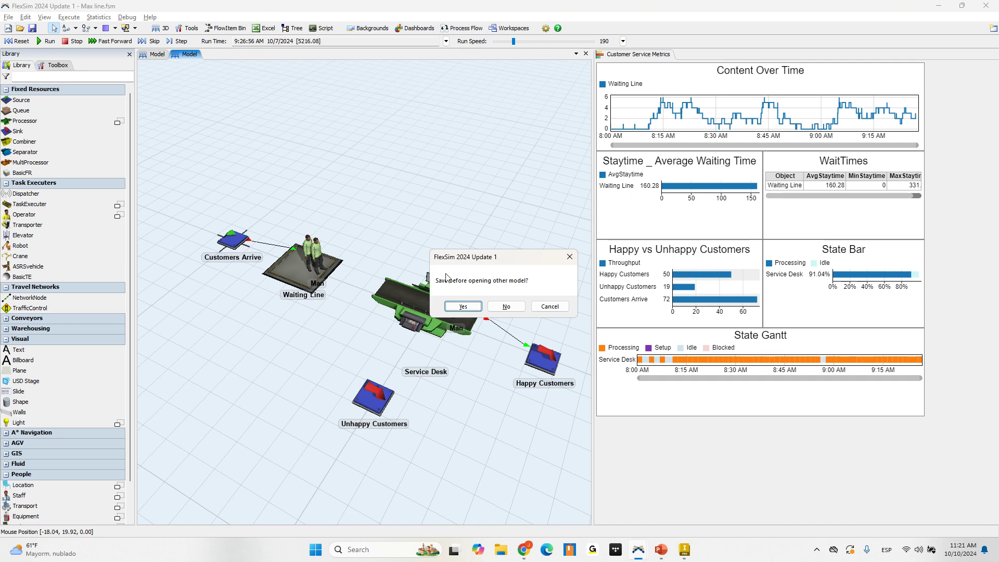
left_click(515, 310)
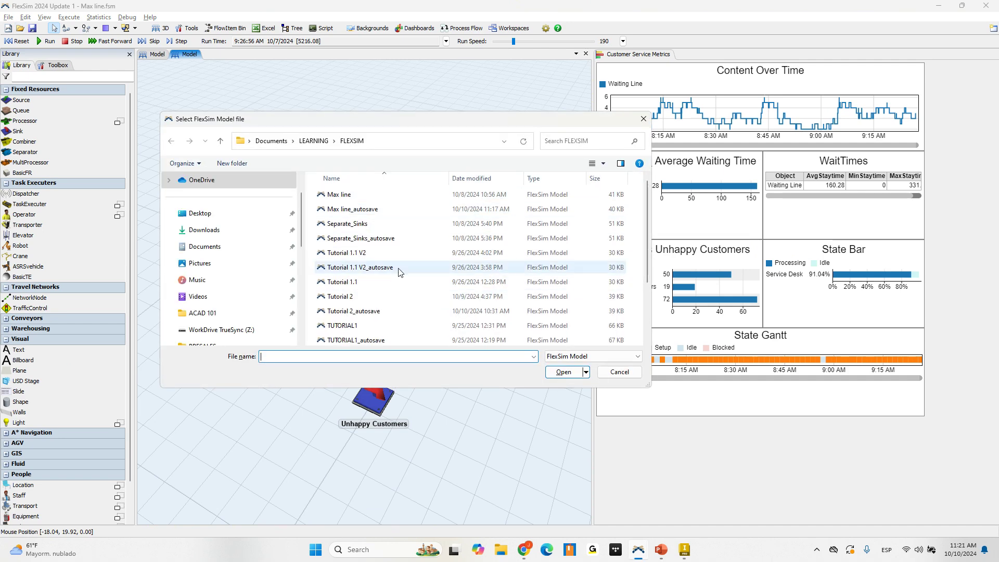
scroll(395, 281, "down", 2)
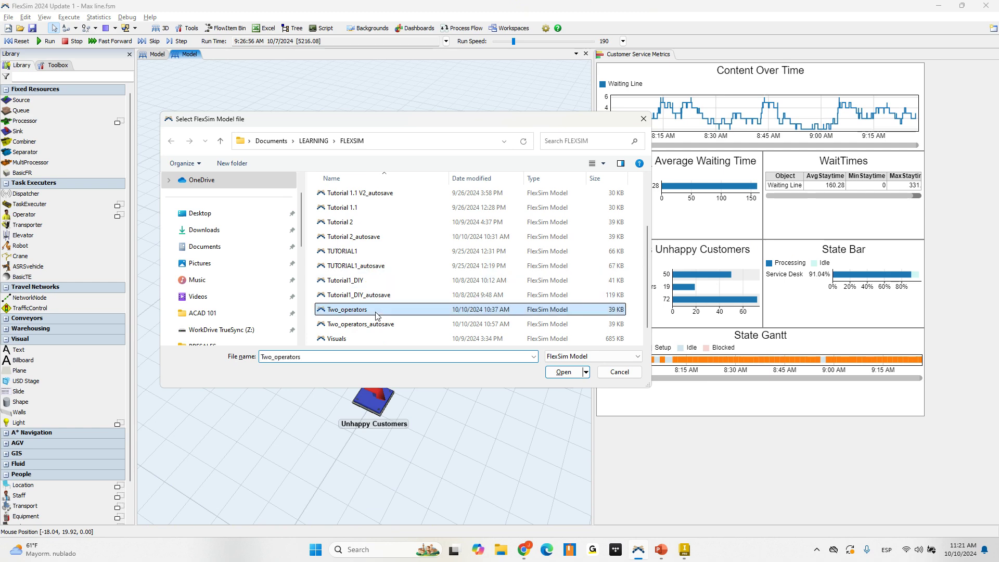
double_click(347, 310)
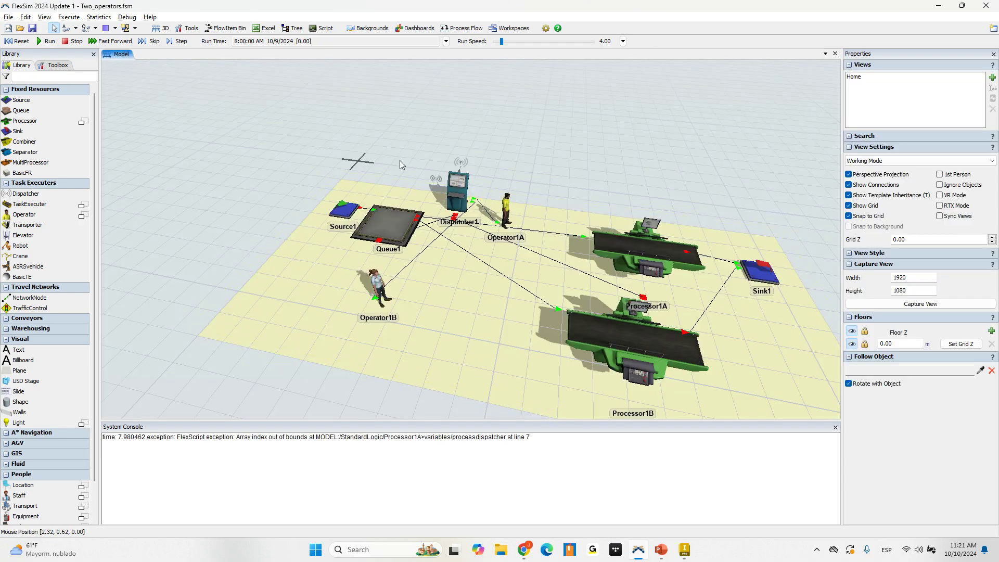
right_click_drag(400, 160, 580, 213)
scroll(579, 214, "down", 3)
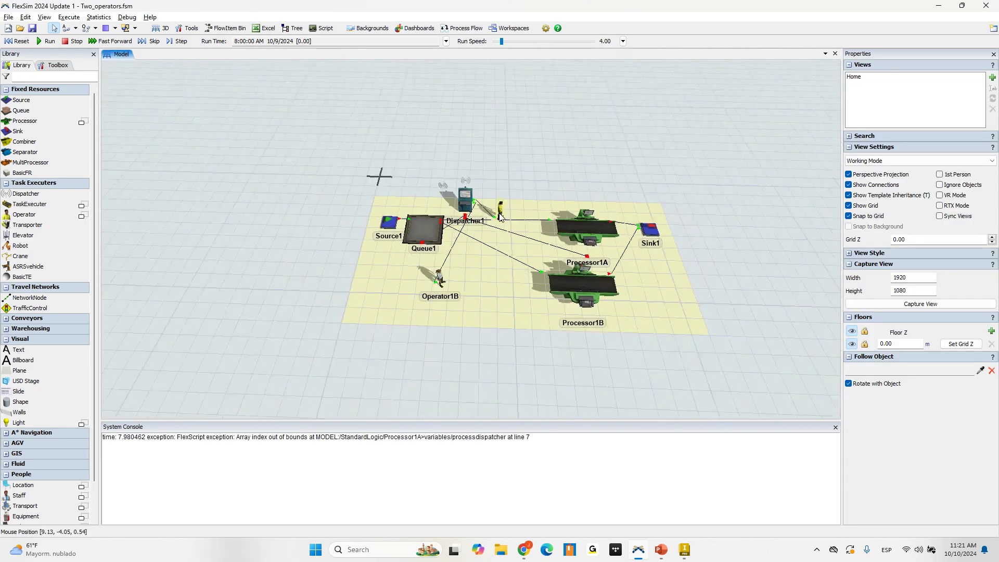
scroll(499, 211, "up", 10)
left_click(503, 191)
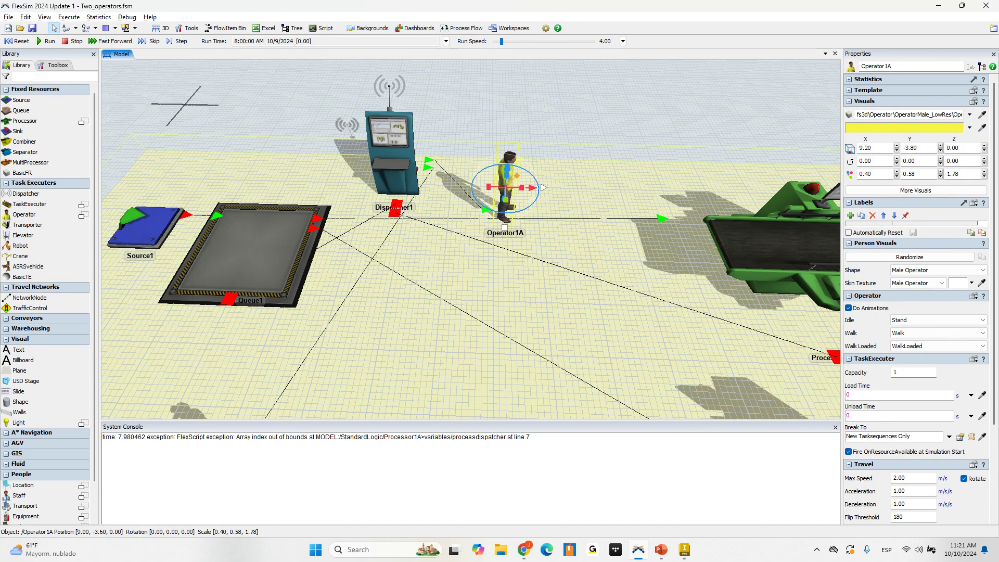
scroll(376, 336, "down", 5)
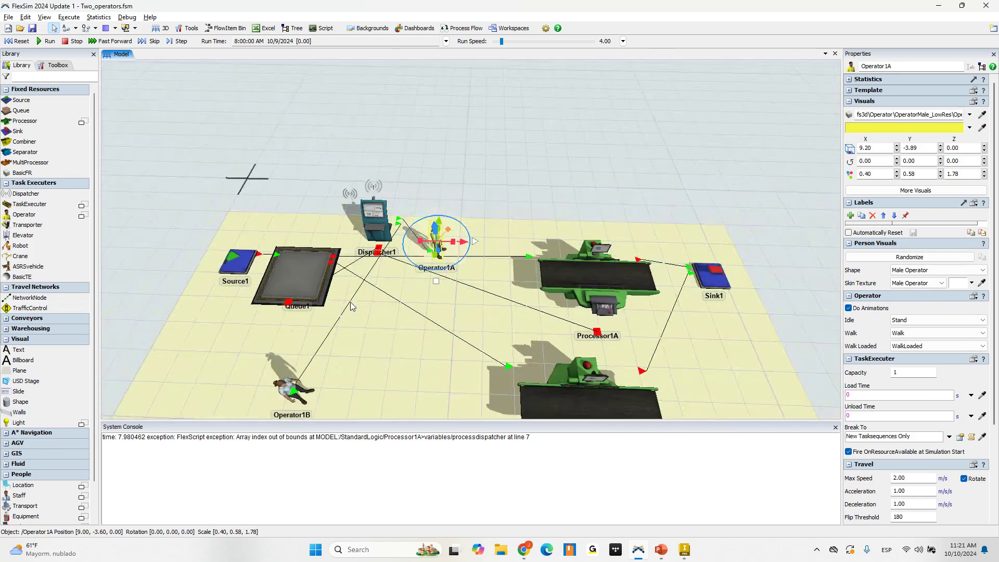
scroll(594, 291, "up", 2)
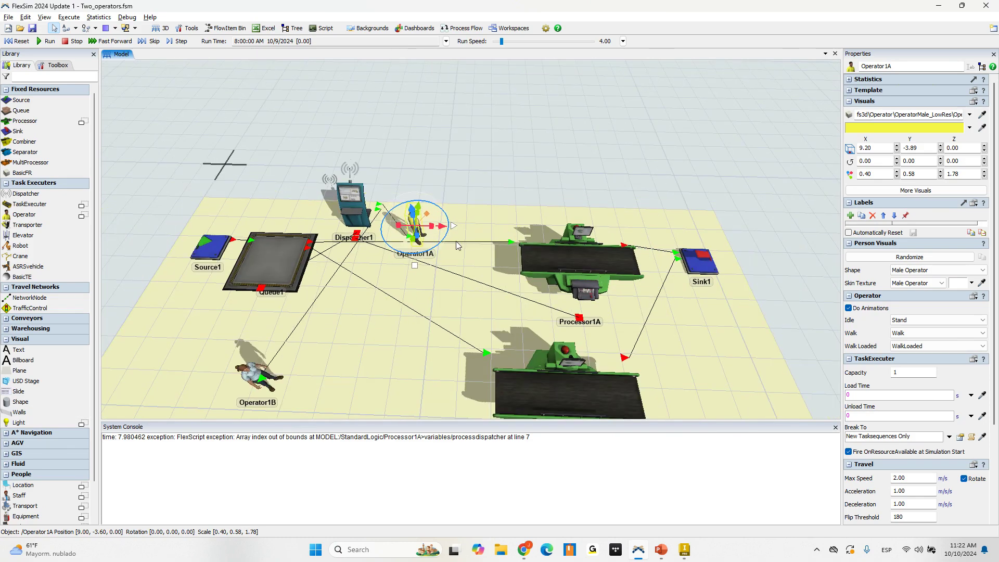
left_click(554, 269)
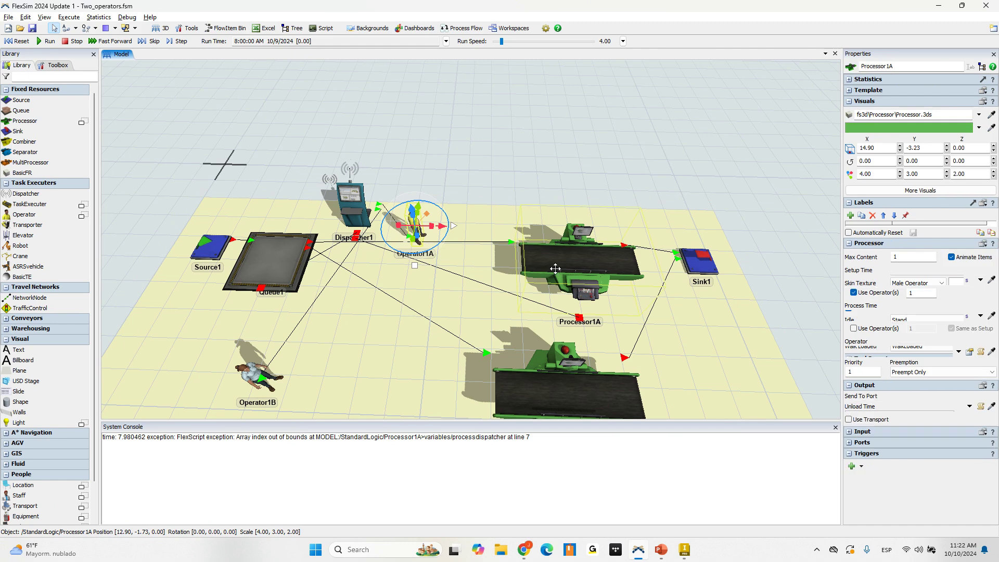
left_click(531, 170)
right_click_drag(532, 168, 542, 201)
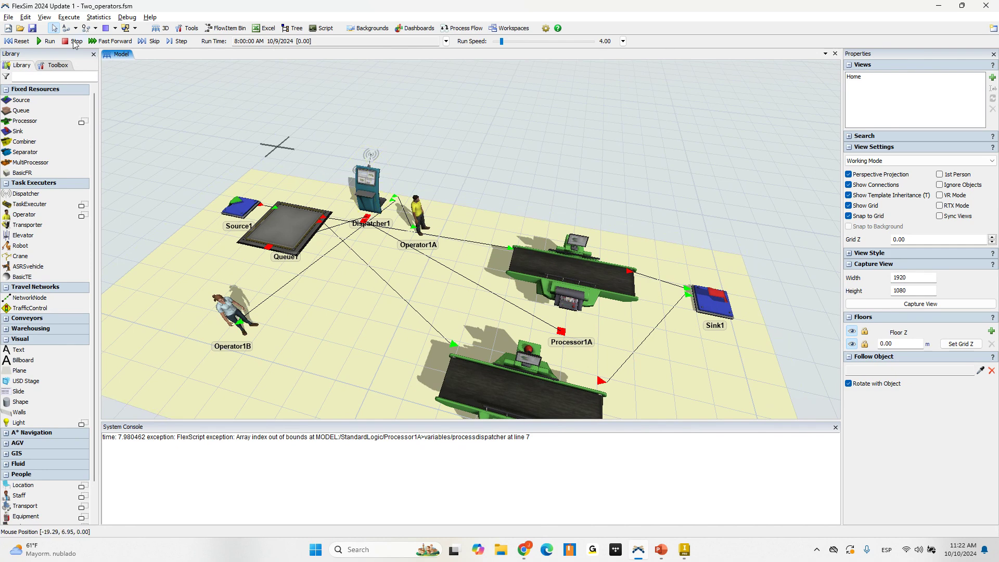
- Start the Two_operators simulation and adjust its run speed
left_click(47, 41)
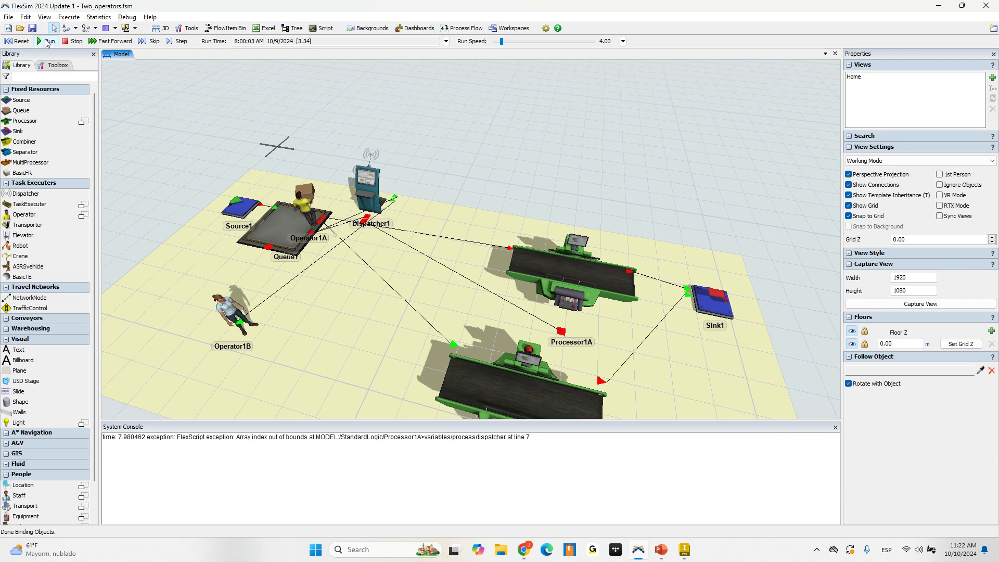
left_click(526, 40)
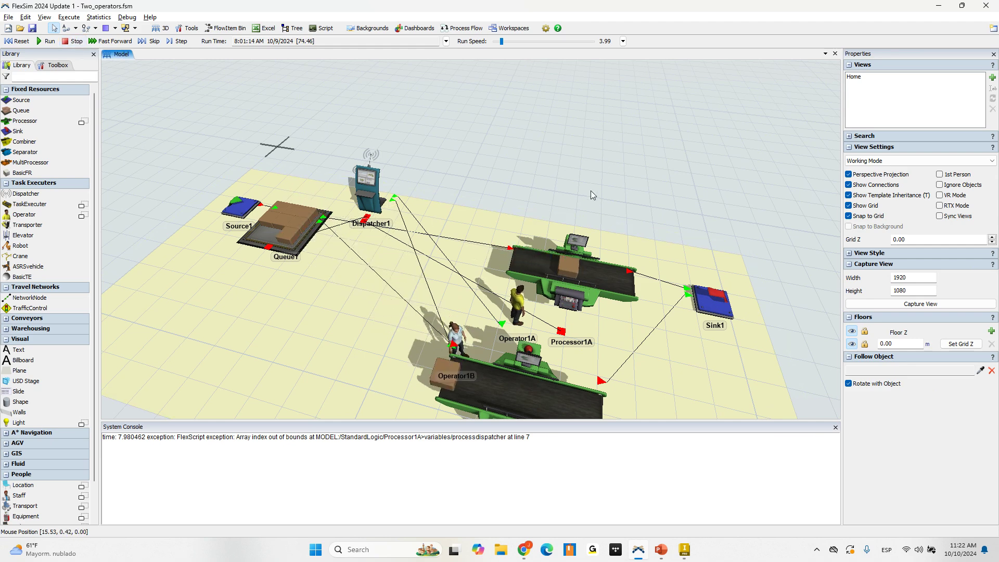
- Inspect the properties of Dispatcher1, Source1, Queue1 and Processor1A
left_click(380, 189)
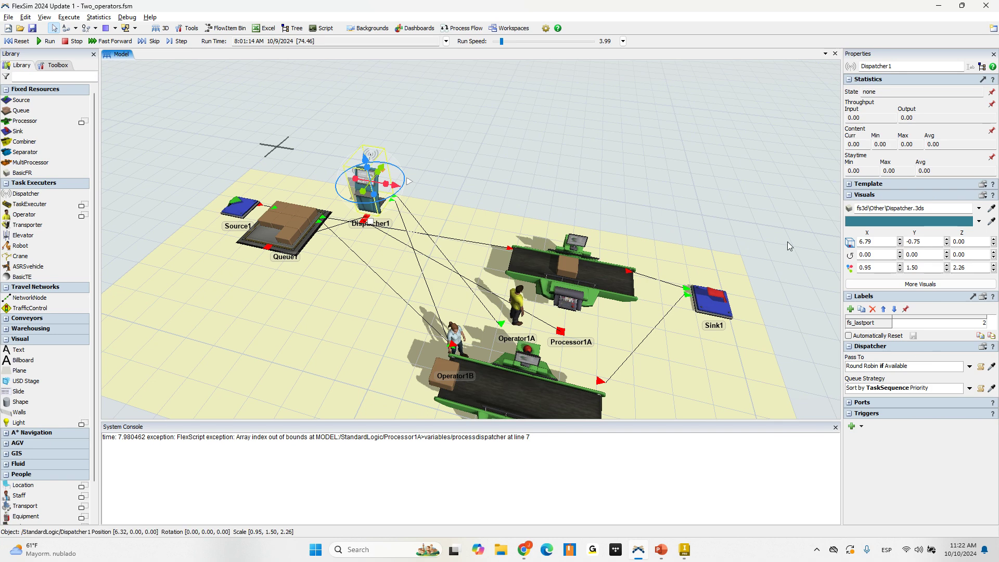
right_click_drag(475, 172, 491, 171)
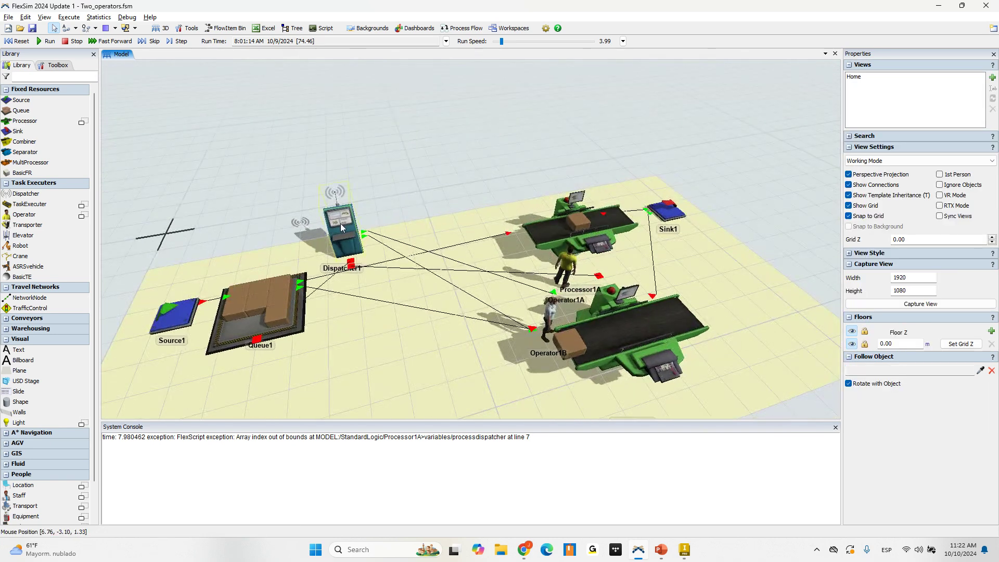
left_click(179, 319)
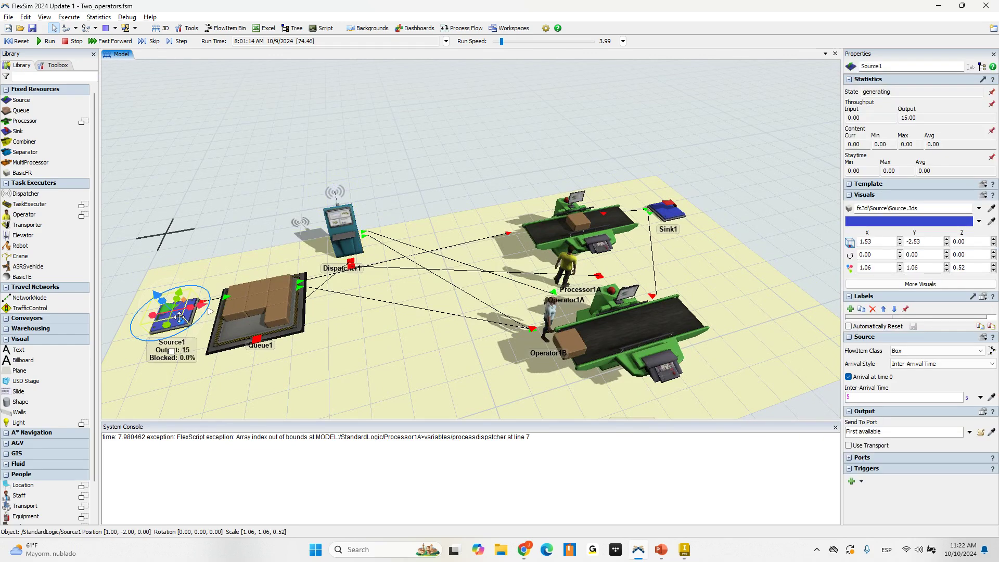
left_click(243, 326)
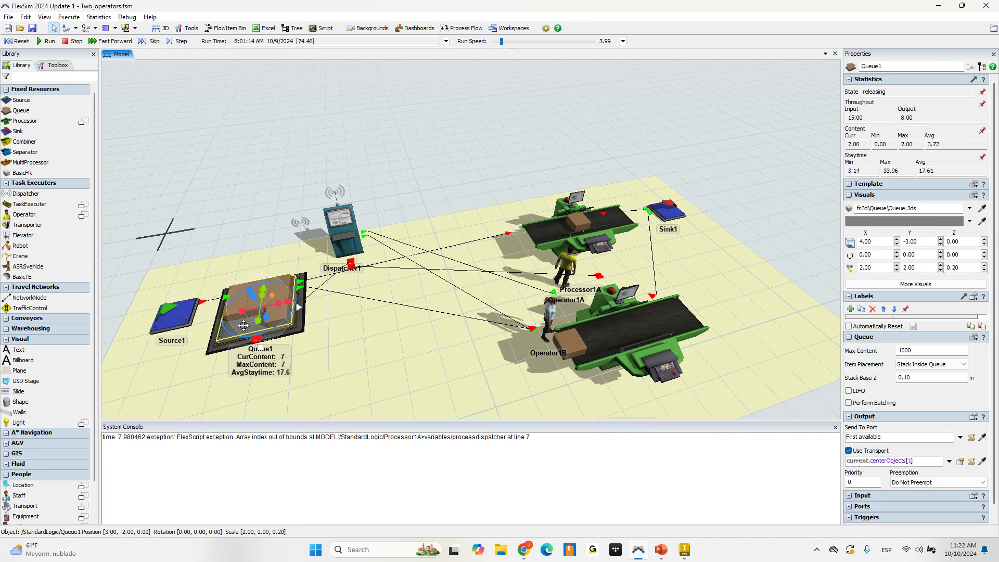
left_click(342, 229)
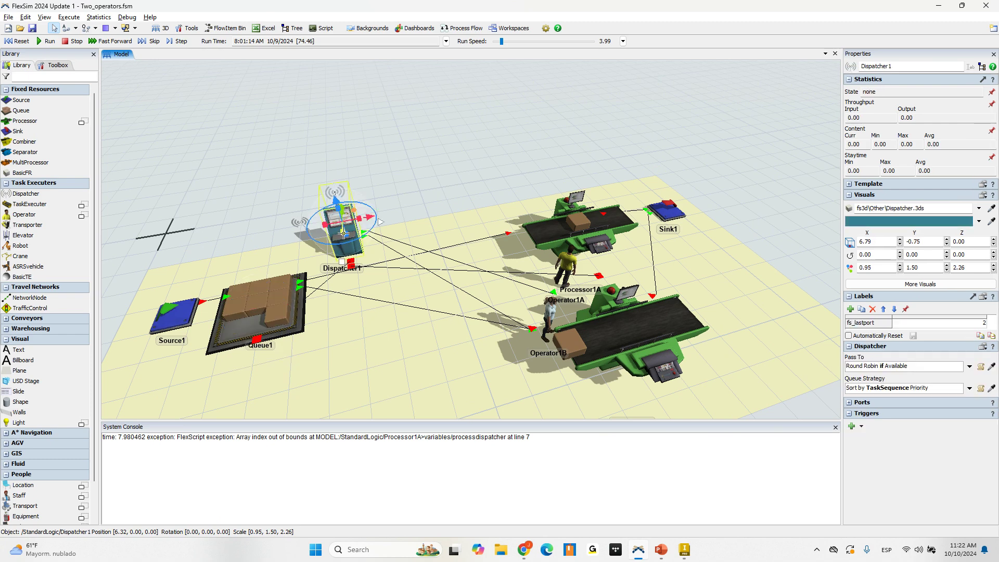
left_click(301, 288)
left_click(295, 294)
left_click(558, 231)
left_click(284, 307)
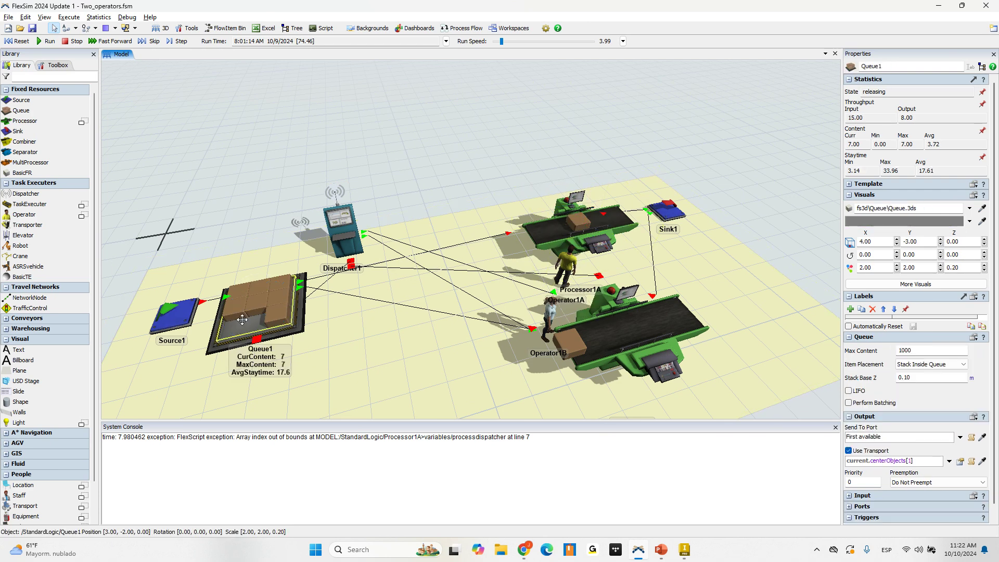
- Inspect Processor1B and the dispatcher's Round Robin if Available pass-to rule, then reset to time zero
left_click(626, 343)
left_click(458, 365)
left_click(334, 229)
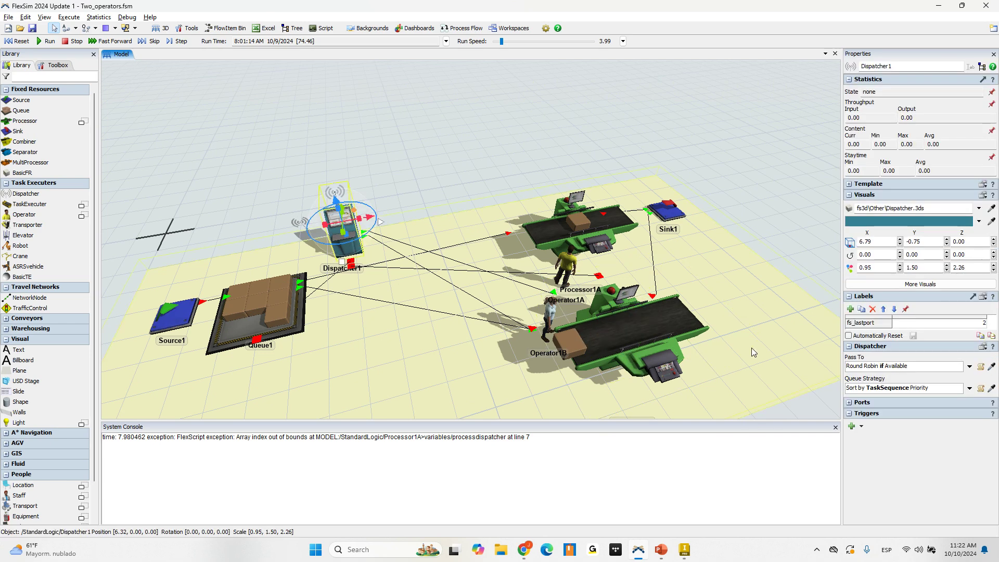
left_click(910, 366)
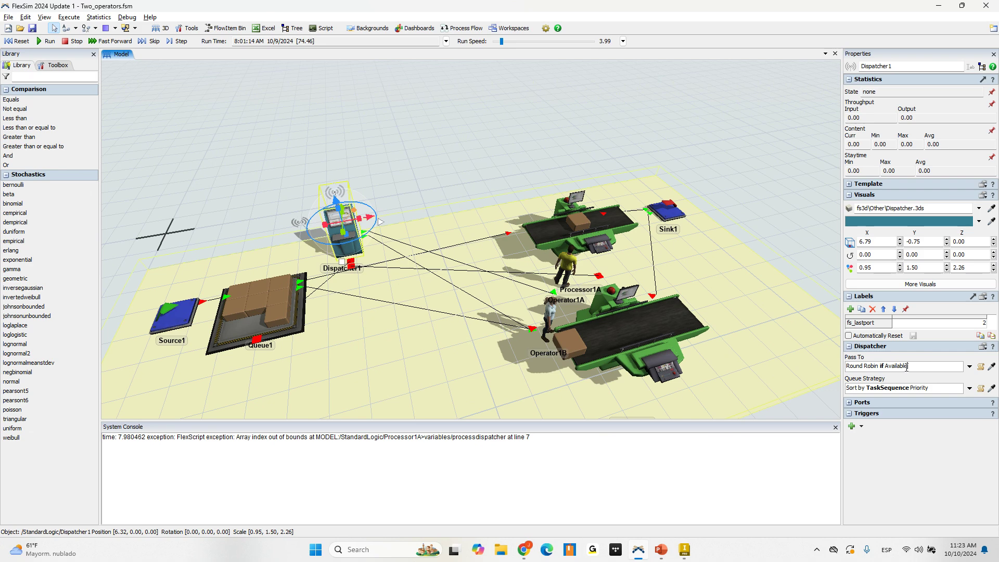
left_click(877, 366)
left_click(24, 41)
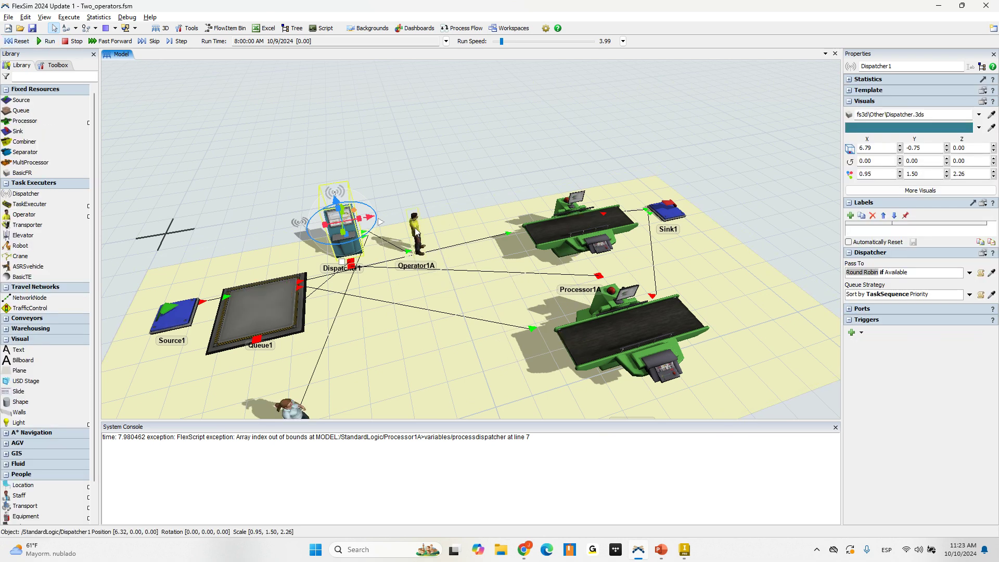
- Run the model, lower the run speed to 1.46, then reset and rerun from the start
left_click(45, 42)
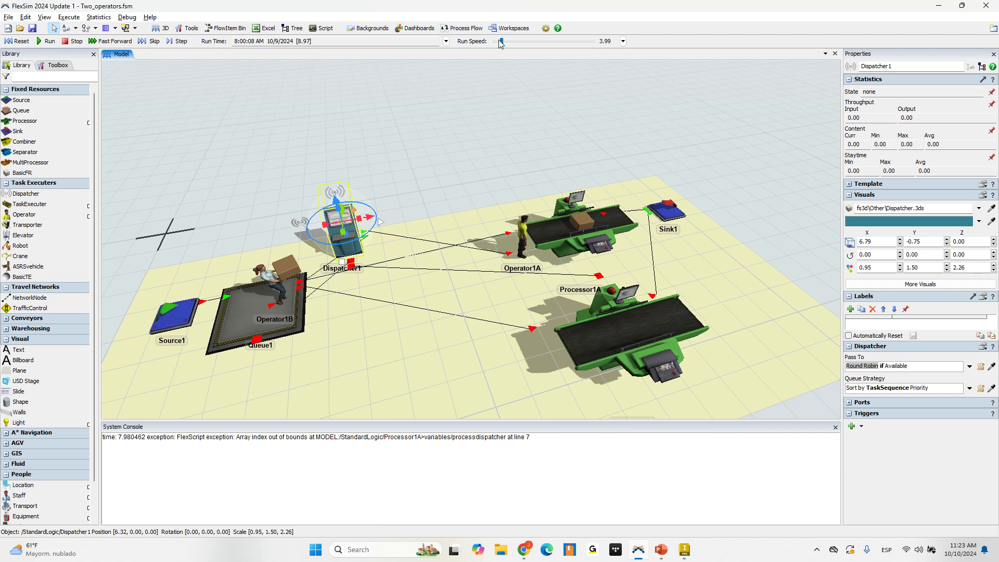
left_click_drag(497, 41, 498, 41)
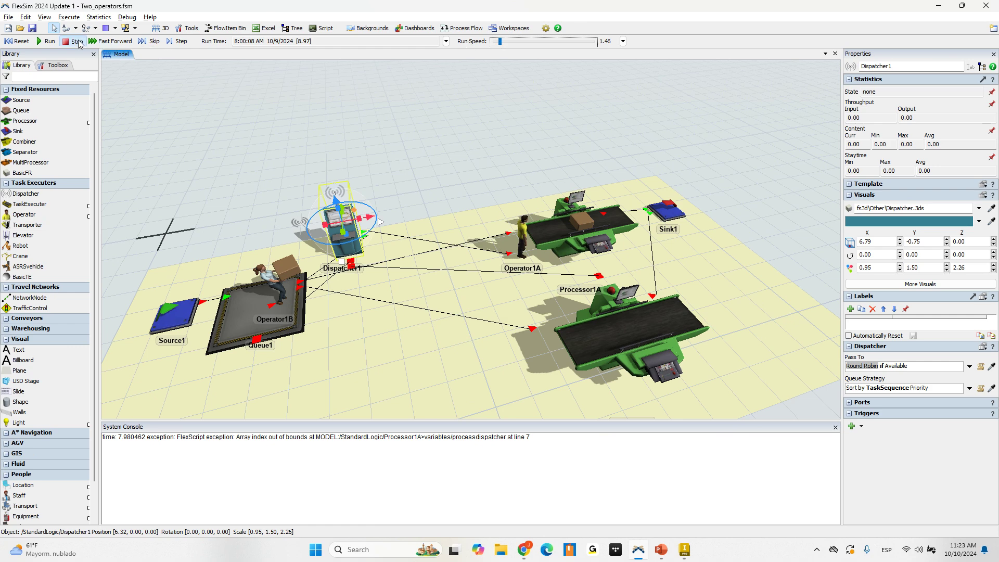
left_click(18, 41)
left_click(47, 41)
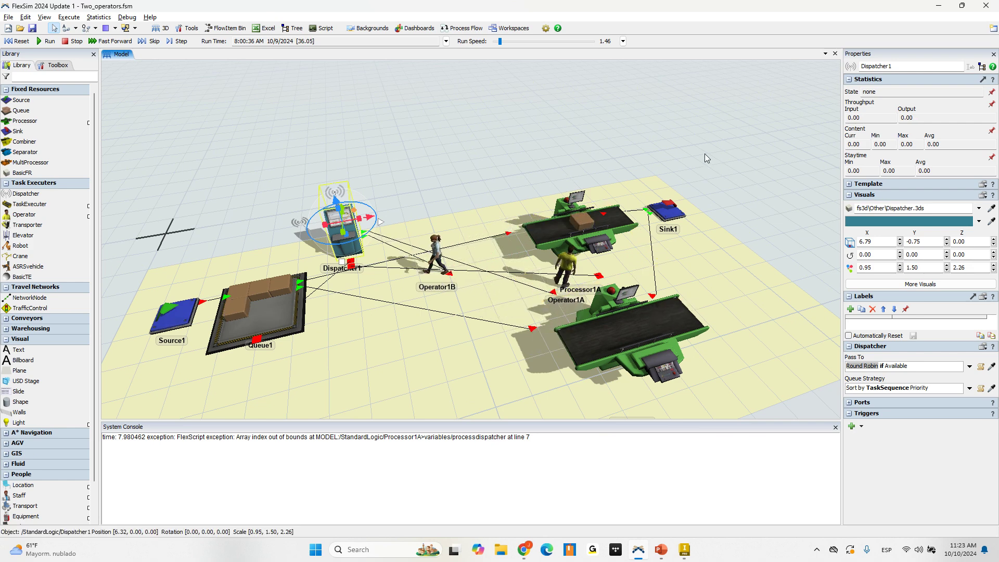
- Stop the run and move Processor1B to the front-left of the floor
left_click(73, 42)
left_click(348, 133)
right_click_drag(348, 134, 358, 132)
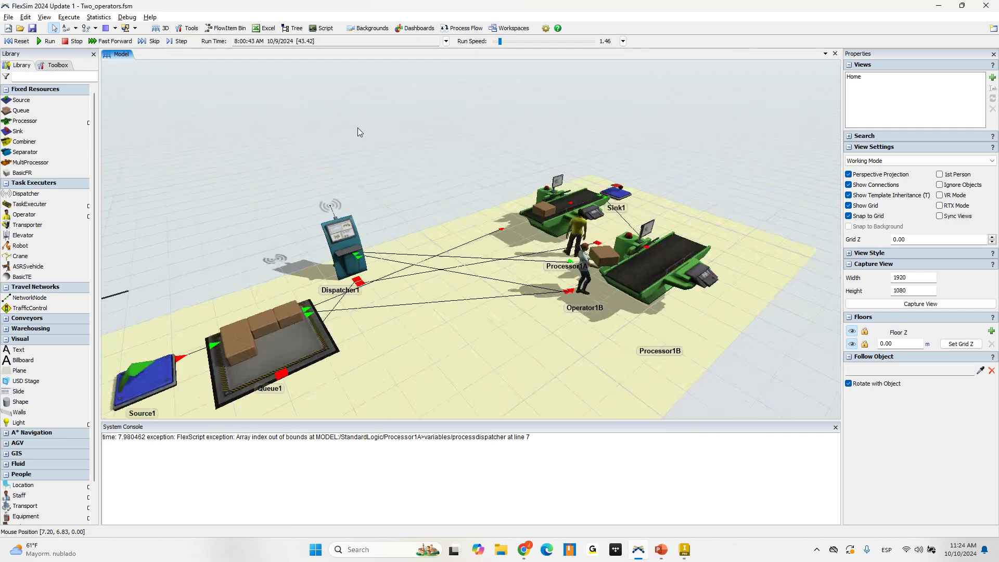
scroll(432, 139, "down", 3)
scroll(433, 138, "up", 5)
scroll(432, 138, "down", 6)
scroll(452, 182, "up", 3)
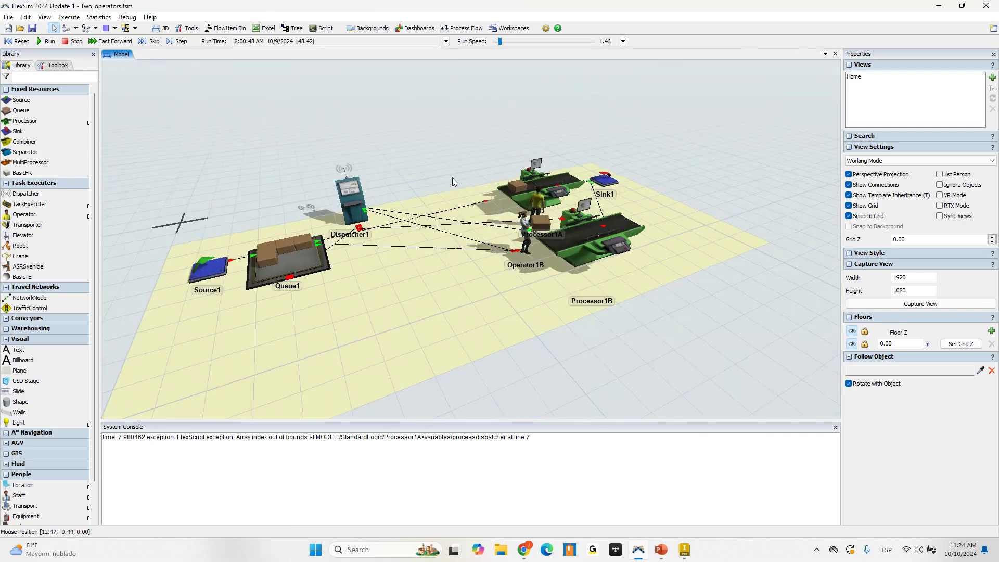
left_click_drag(591, 244, 475, 276)
- Inspect Processor1A and Operator1B, rotate the view, and reset the model to time zero
left_click(541, 188)
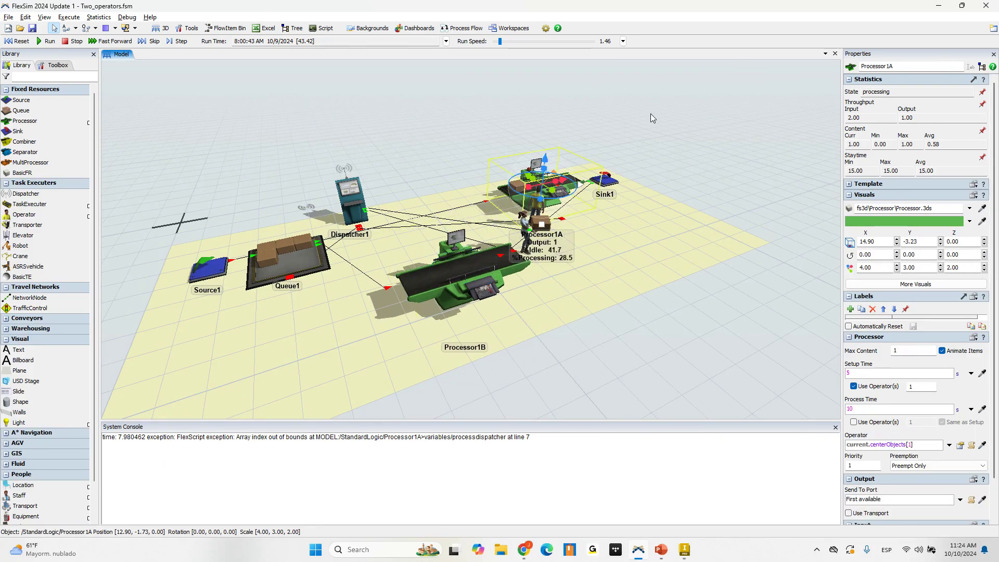
left_click(524, 228)
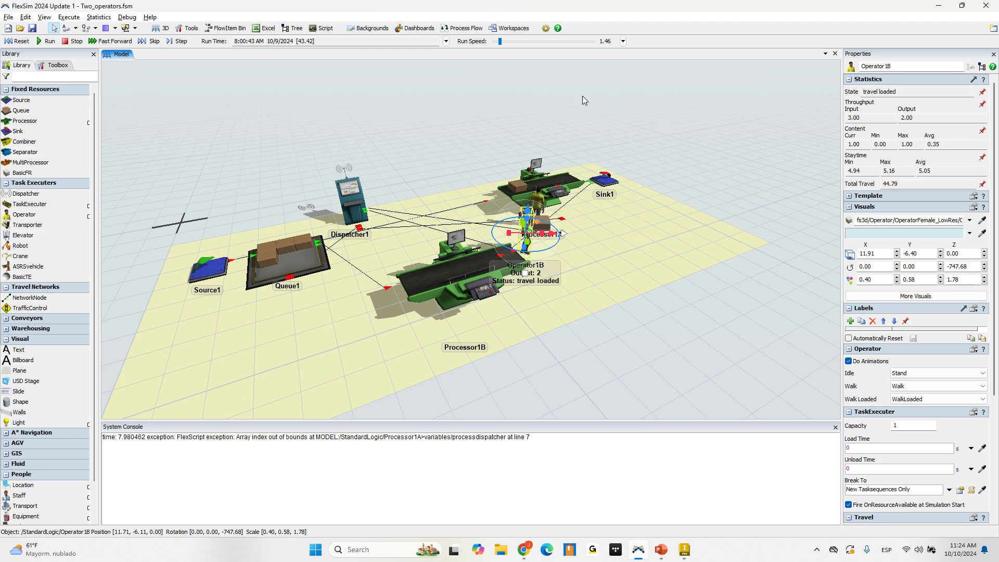
left_click(548, 102)
right_click_drag(547, 102, 519, 139)
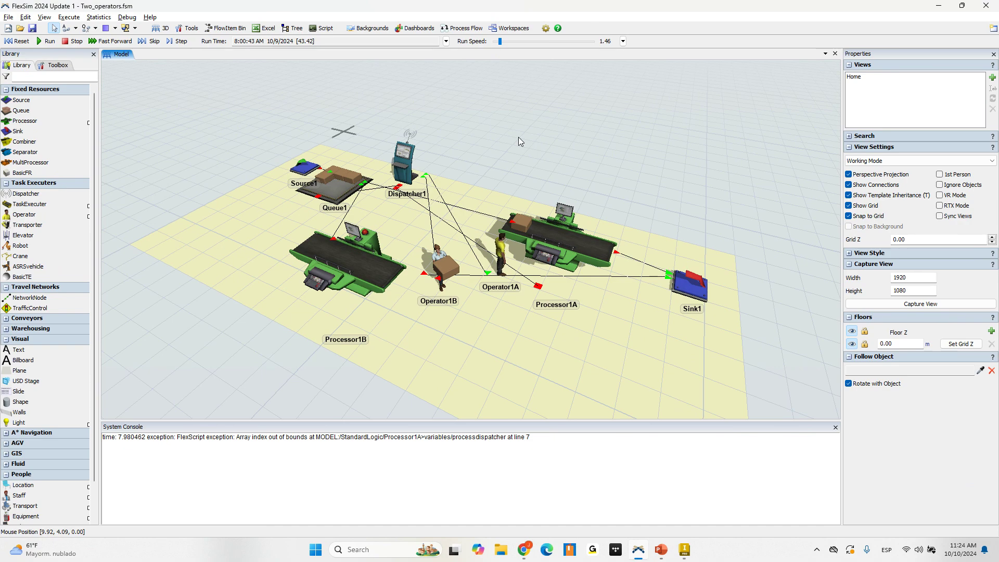
mouse_move(482, 142)
right_mouse_down()
mouse_move(512, 139)
mouse_move(493, 148)
right_mouse_up()
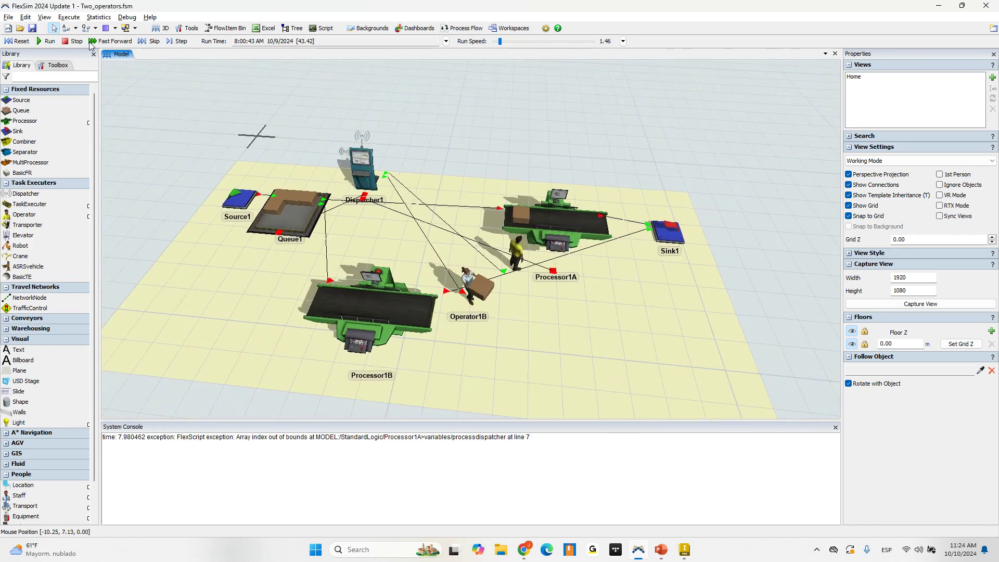
left_click(30, 41)
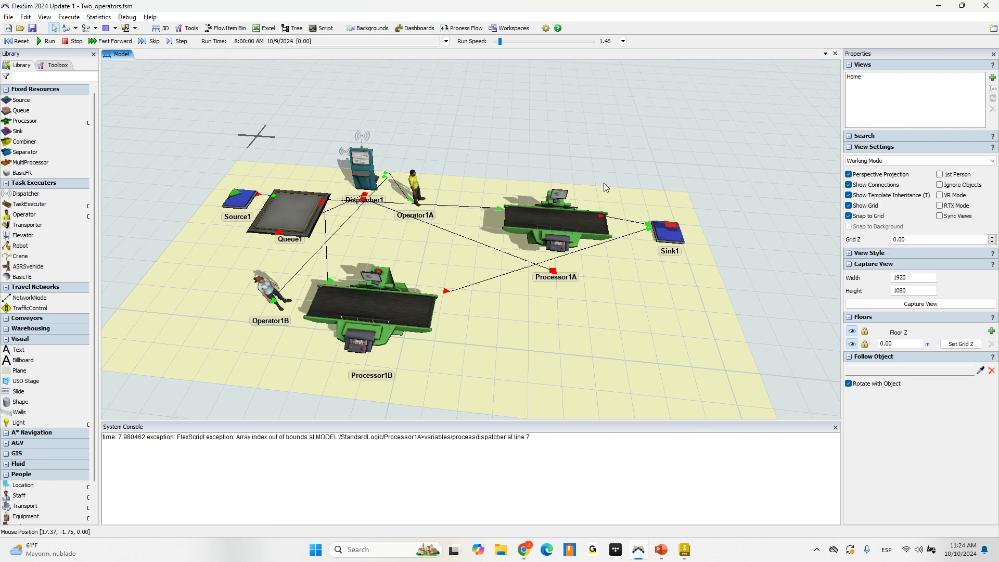
- Bring the PowerPoint Slide Show window back from the taskbar
mouse_move(661, 549)
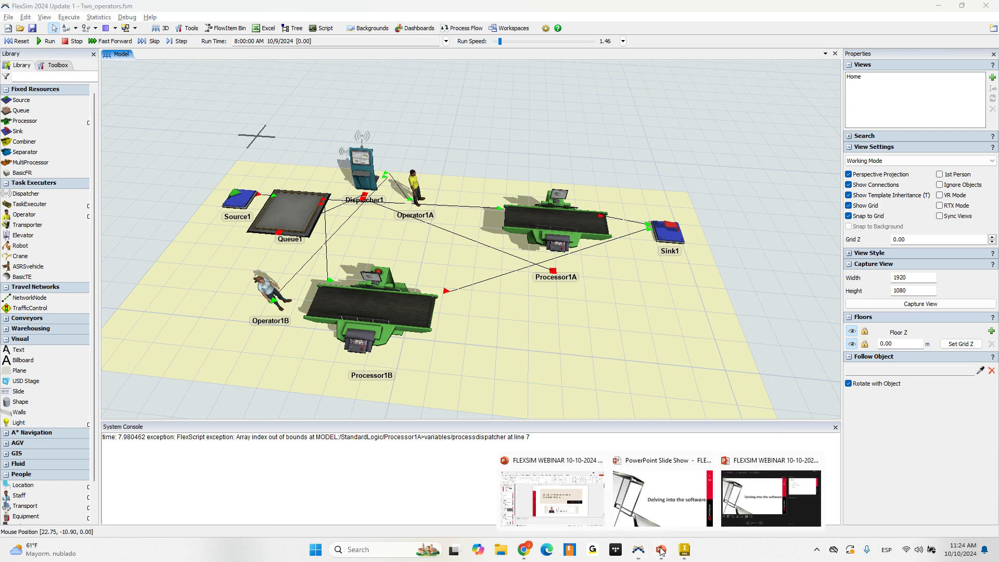